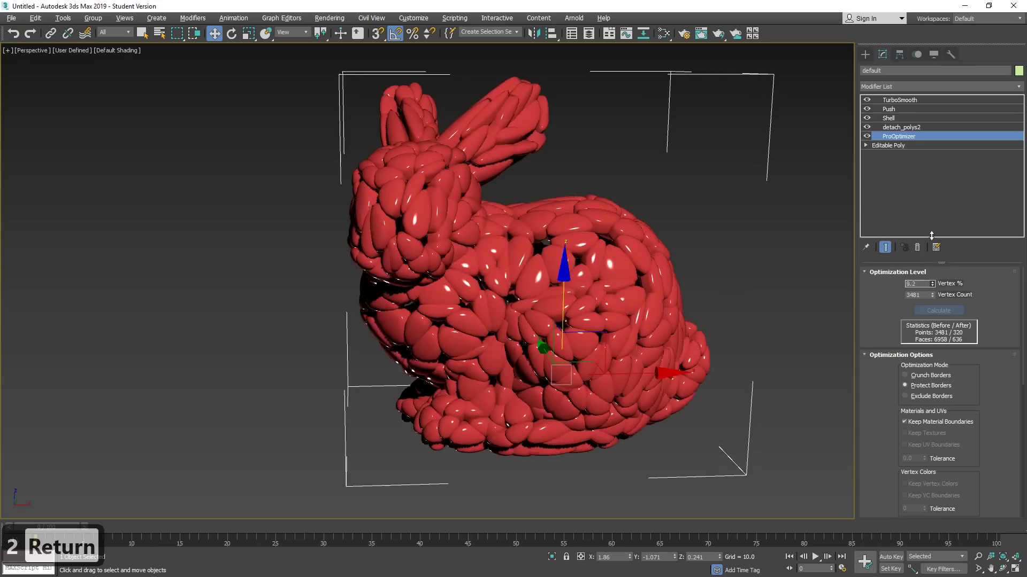
Lower the ProOptimizer vertex percentage to 3.9 and add TurboSmooth to the pebble wall.
{"action": "mouse_move", "coordinate": [931, 284]}
{"action": "left_mouse_down"}
{"action": "mouse_move", "coordinate": [917, 271]}
{"action": "mouse_move", "coordinate": [916, 286]}
{"action": "left_mouse_up"}
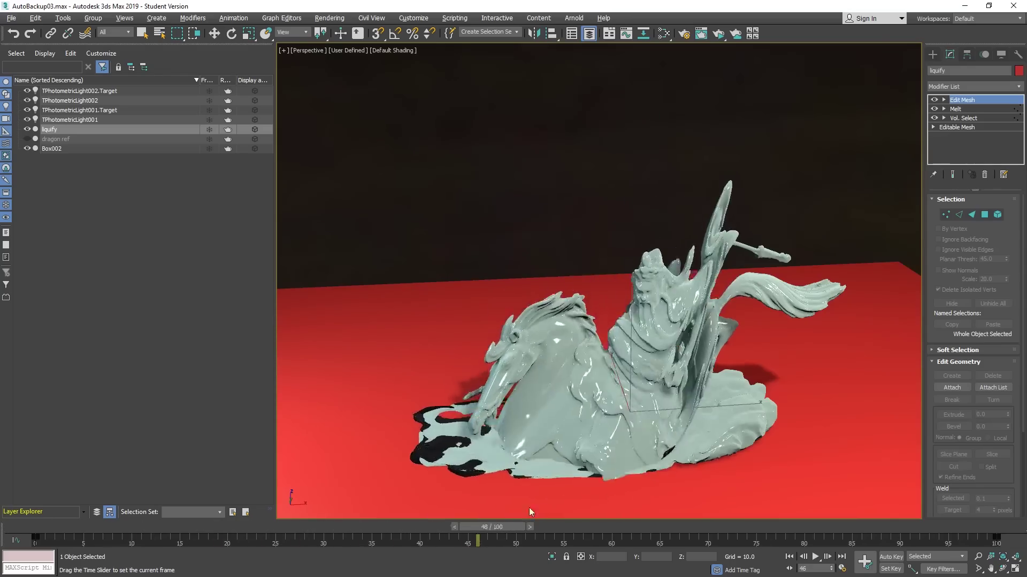
{"action": "left_click_drag", "start_coordinate": [528, 508], "coordinate": [909, 465]}
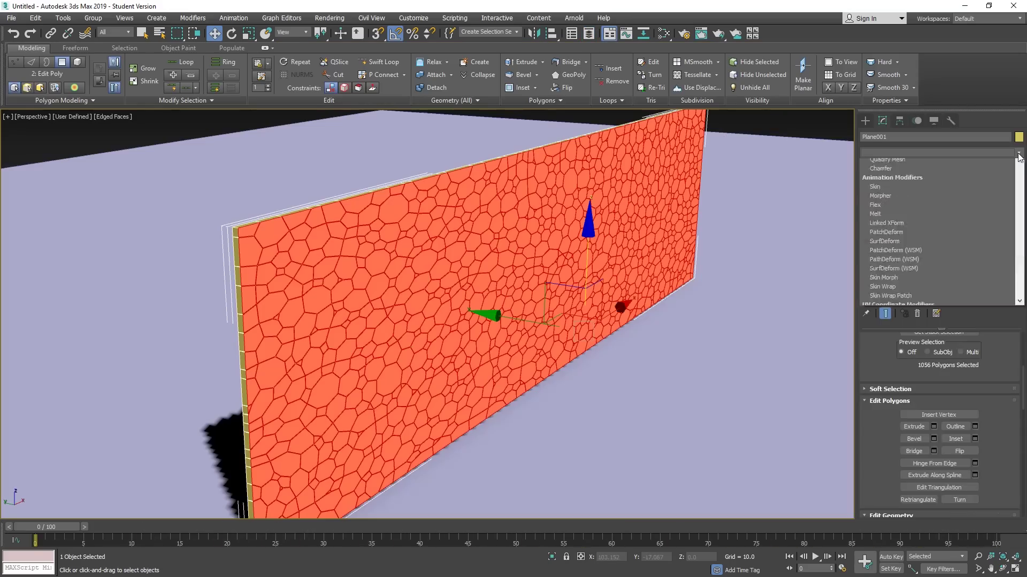
{"action": "type", "text": "turo"}
{"action": "key", "text": "Return"}
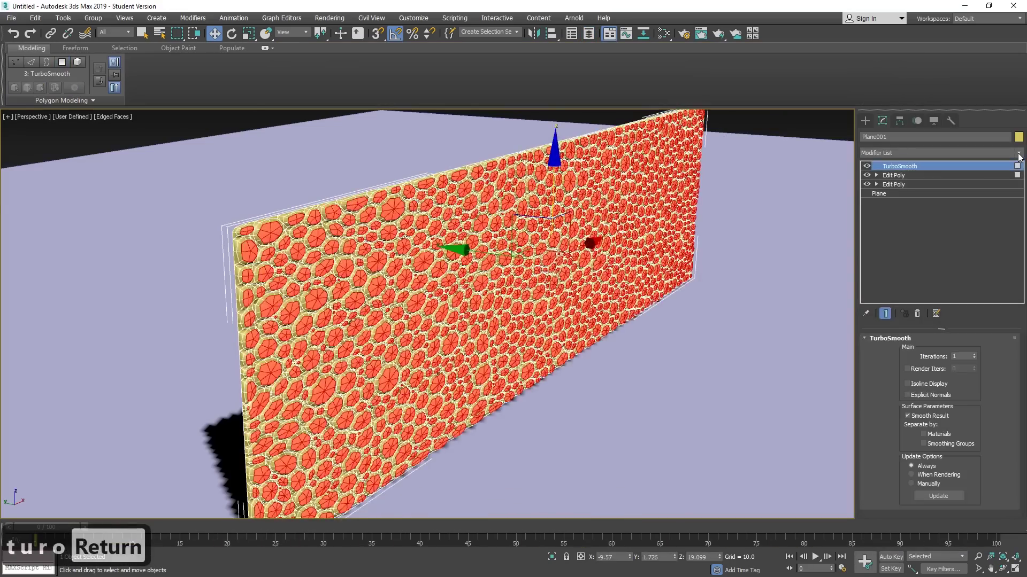
Frame the pebbled wall in the view and turn off Edged Faces.
{"action": "scroll", "coordinate": [427, 268], "scroll_direction": "up", "scroll_amount": 3}
{"action": "middle_click_drag", "start_coordinate": [428, 214], "coordinate": [474, 156]}
{"action": "scroll", "coordinate": [470, 147], "scroll_direction": "down", "scroll_amount": 3}
{"action": "key", "text": "F4"}
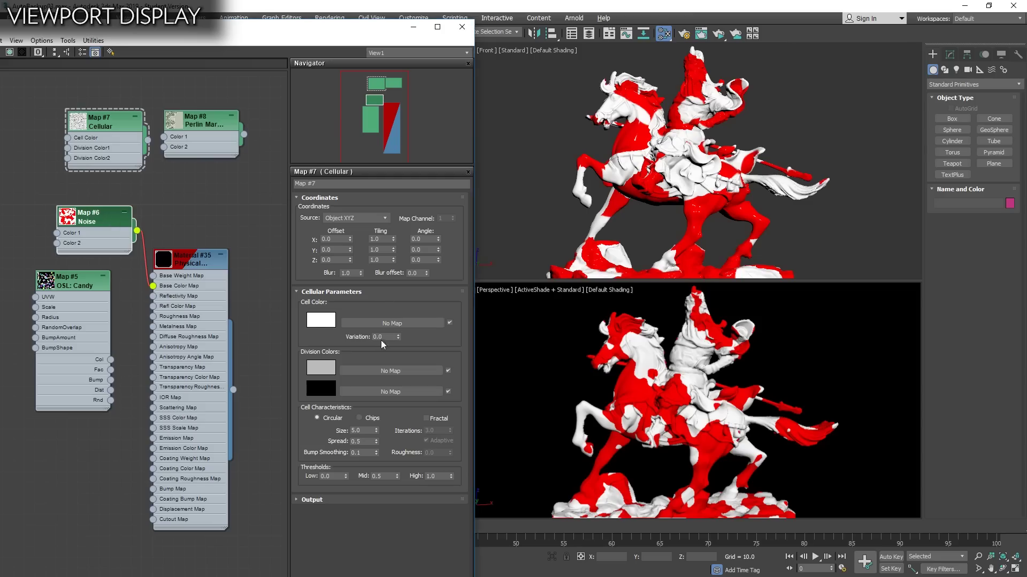
Set the Map #6 Noise node's Size to 27.8 in the Slate Material Editor.
{"action": "double_click", "coordinate": [88, 224]}
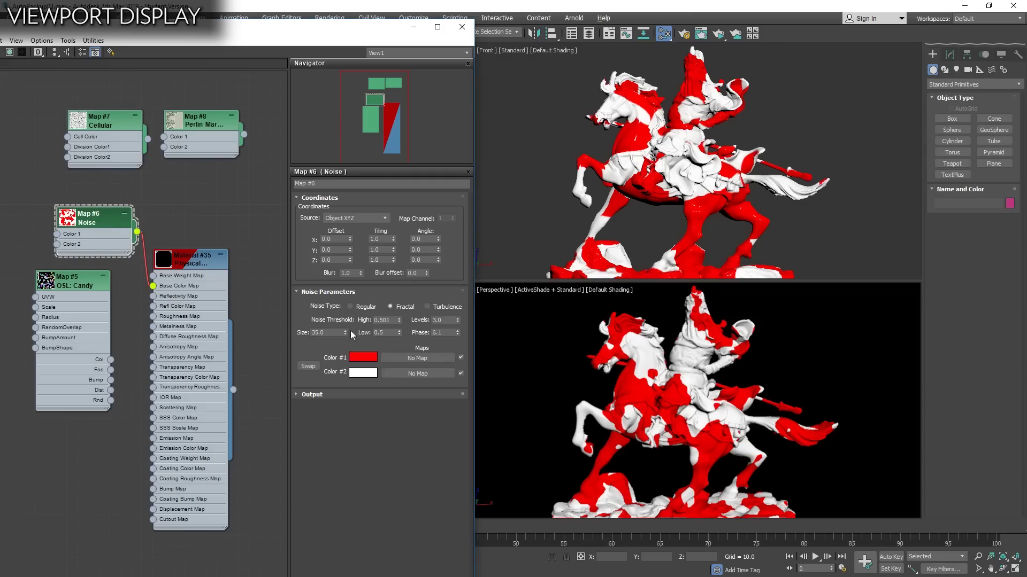
{"action": "left_click_drag", "start_coordinate": [343, 340], "coordinate": [350, 377]}
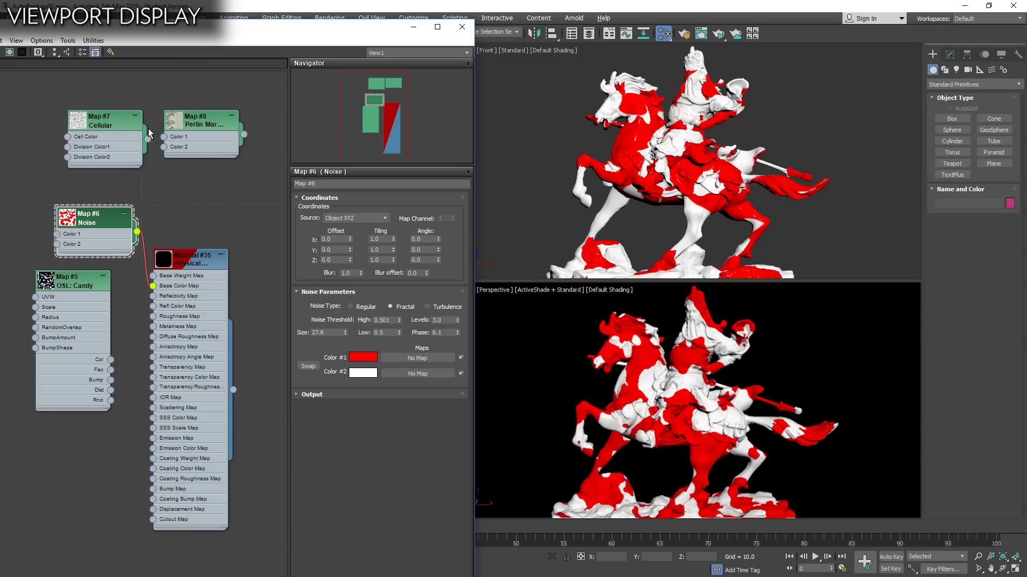
Show Material #35 realistically in the viewport, set Noise Size to 10, then unwire the Noise.
{"action": "left_click", "coordinate": [179, 263]}
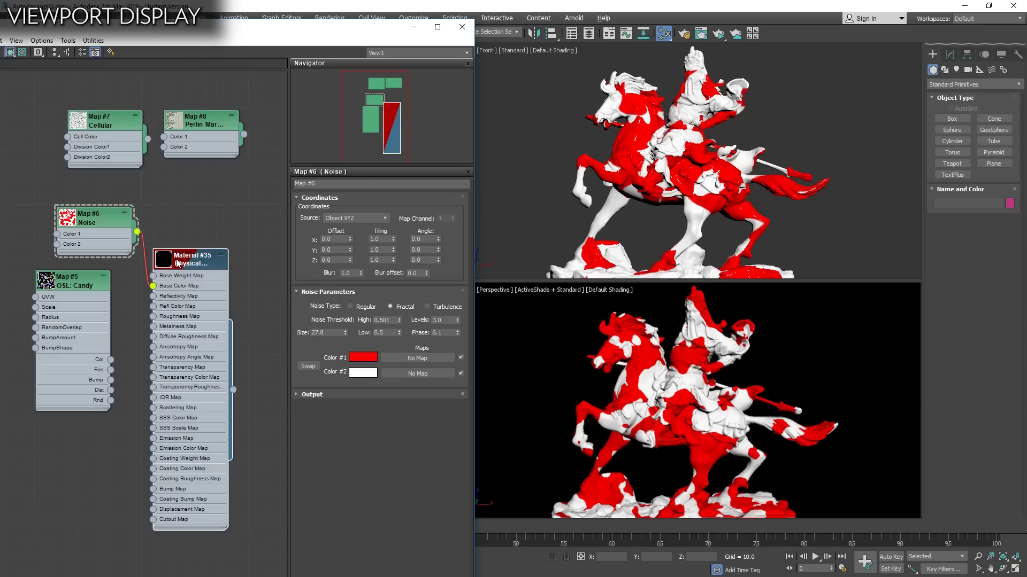
{"action": "left_click", "coordinate": [10, 54]}
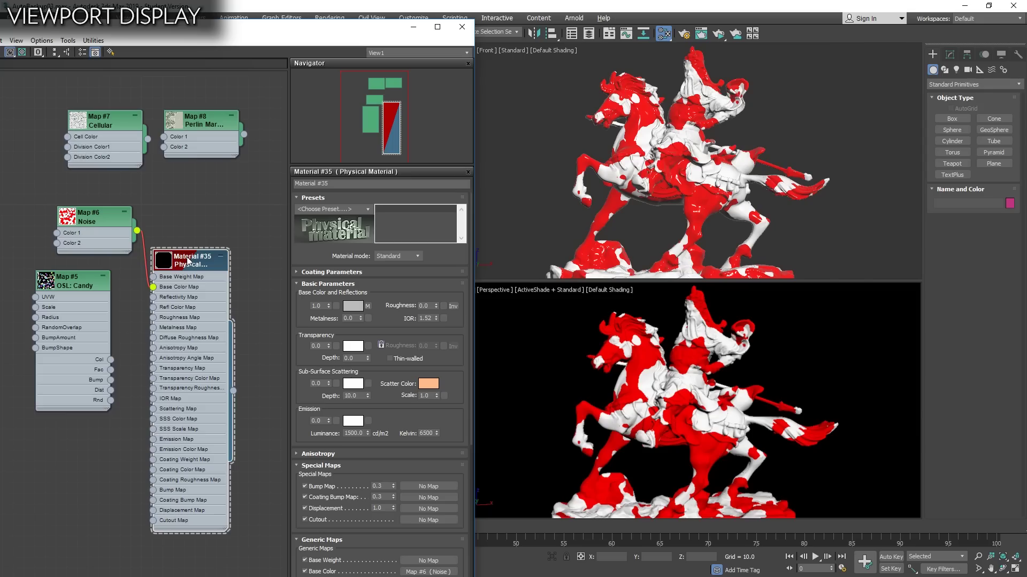
{"action": "double_click", "coordinate": [100, 220]}
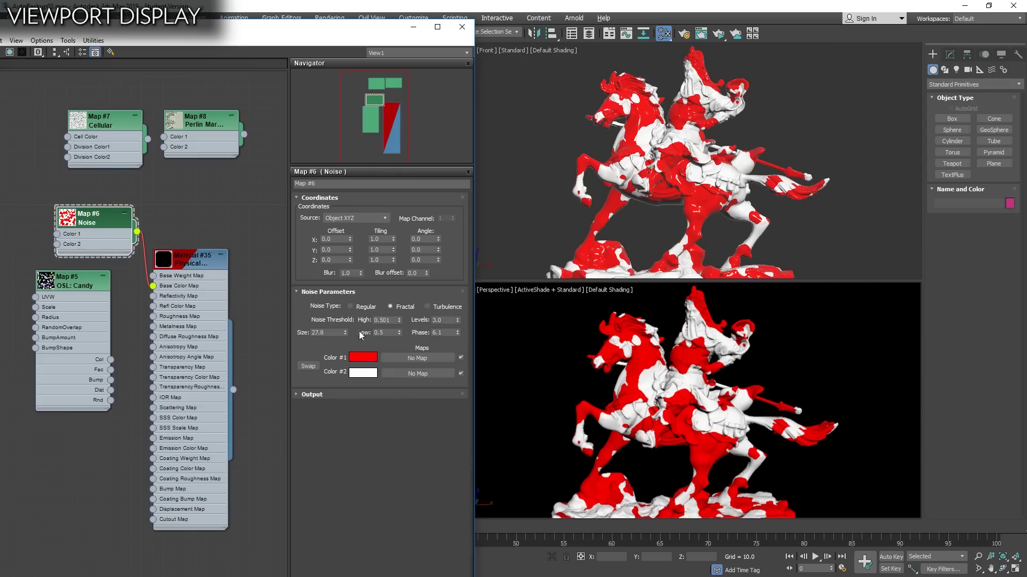
{"action": "double_click", "coordinate": [324, 333]}
{"action": "type", "text": "10"}
{"action": "key", "text": "Return"}
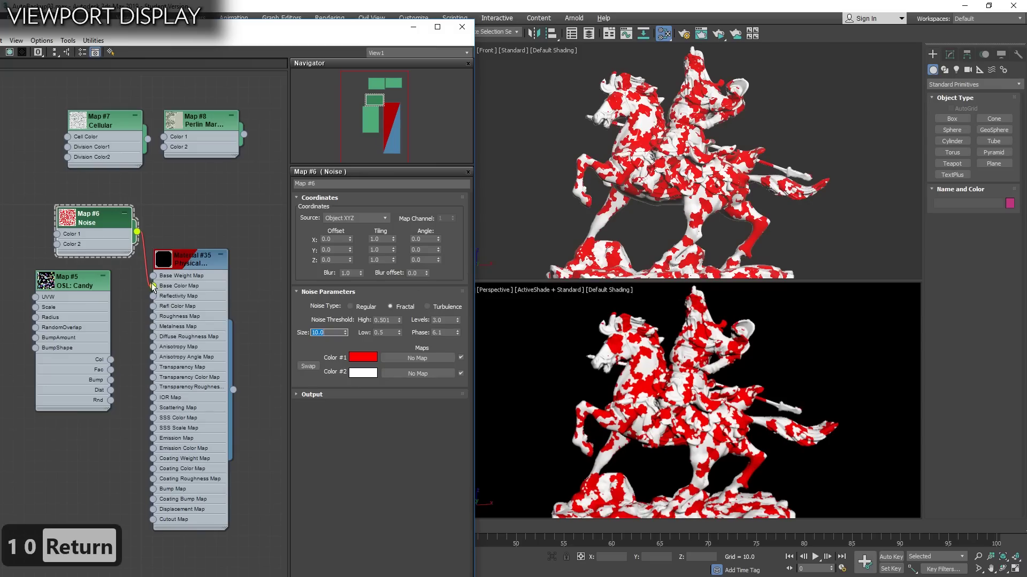
{"action": "left_click_drag", "start_coordinate": [153, 287], "coordinate": [138, 288]}
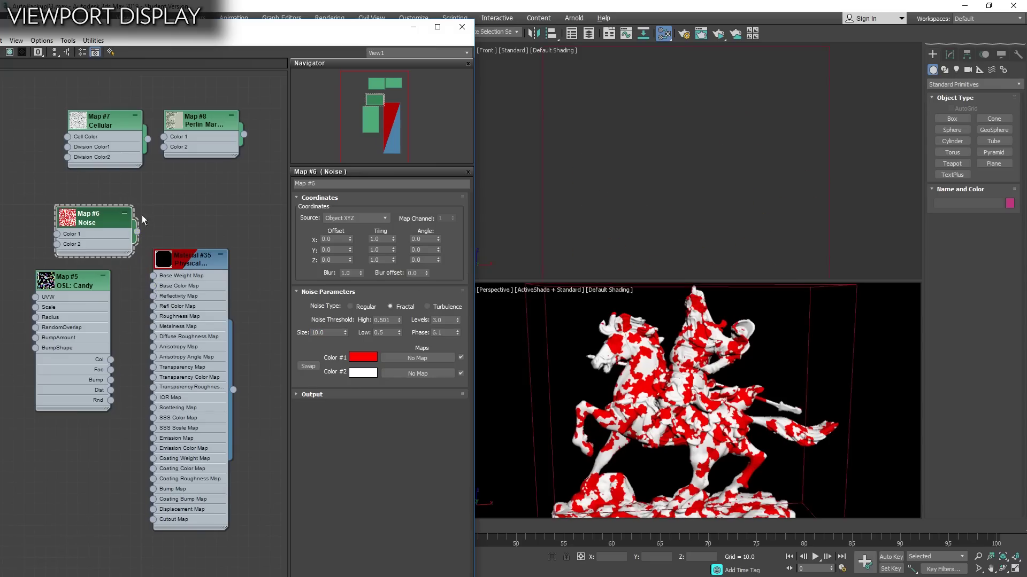
Wire Perlin Marble into Base Color Map, then replace it with OSL Candy's Col output.
{"action": "left_click_drag", "start_coordinate": [153, 286], "coordinate": [244, 135]}
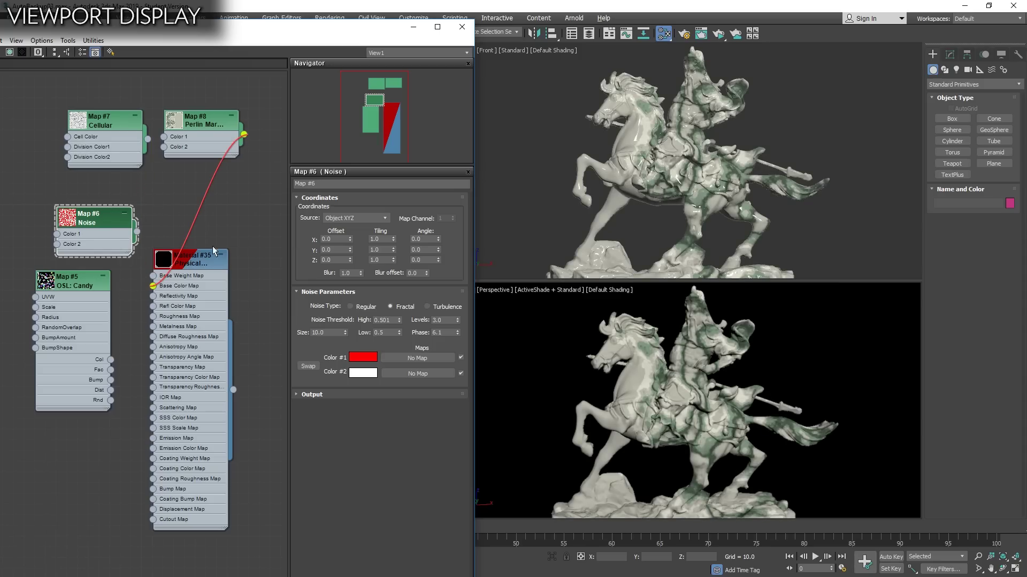
{"action": "left_click_drag", "start_coordinate": [153, 286], "coordinate": [114, 364]}
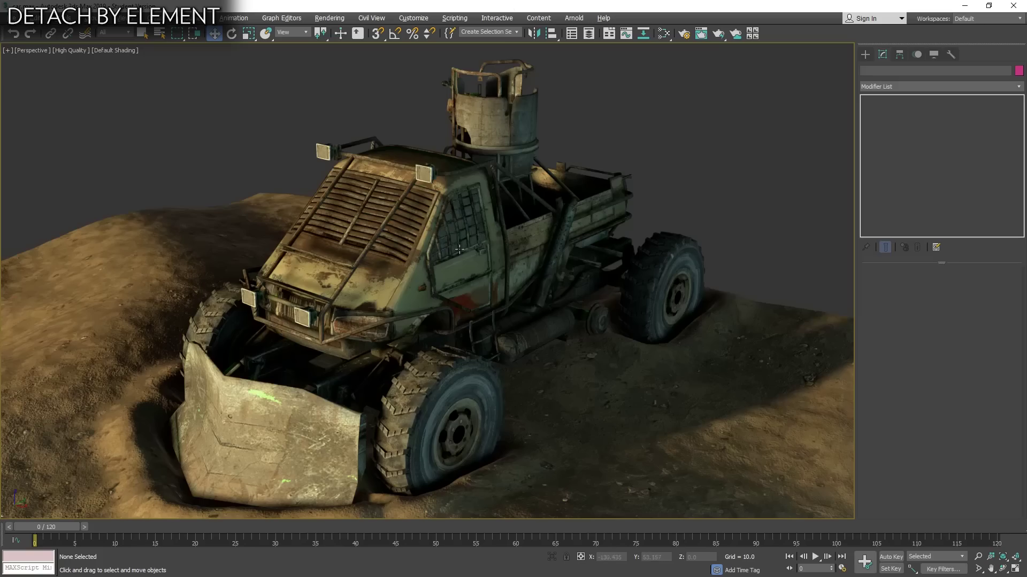
Select the truck, show edged faces, isolate it, and inspect its mesh elements.
{"action": "left_click", "coordinate": [459, 249]}
{"action": "key", "text": "F4"}
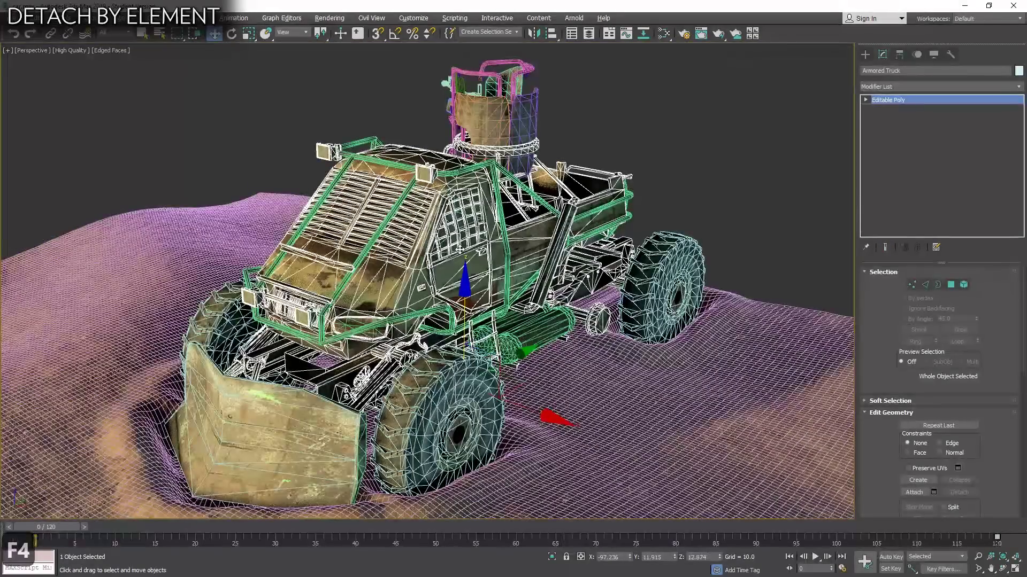
{"action": "key", "text": "alt+q"}
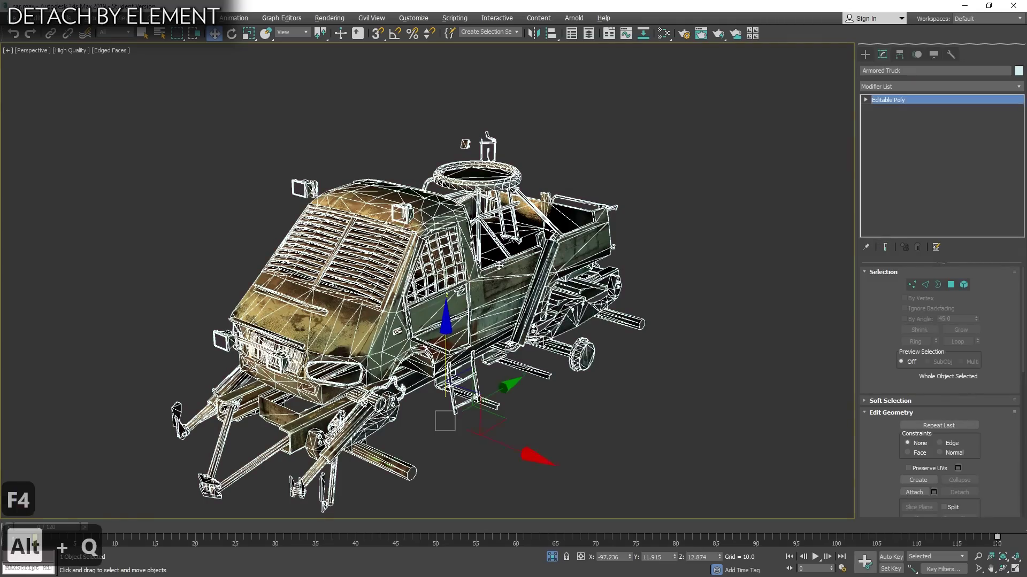
{"action": "key", "text": "5"}
{"action": "left_click", "coordinate": [449, 299]}
{"action": "left_click", "coordinate": [377, 289]}
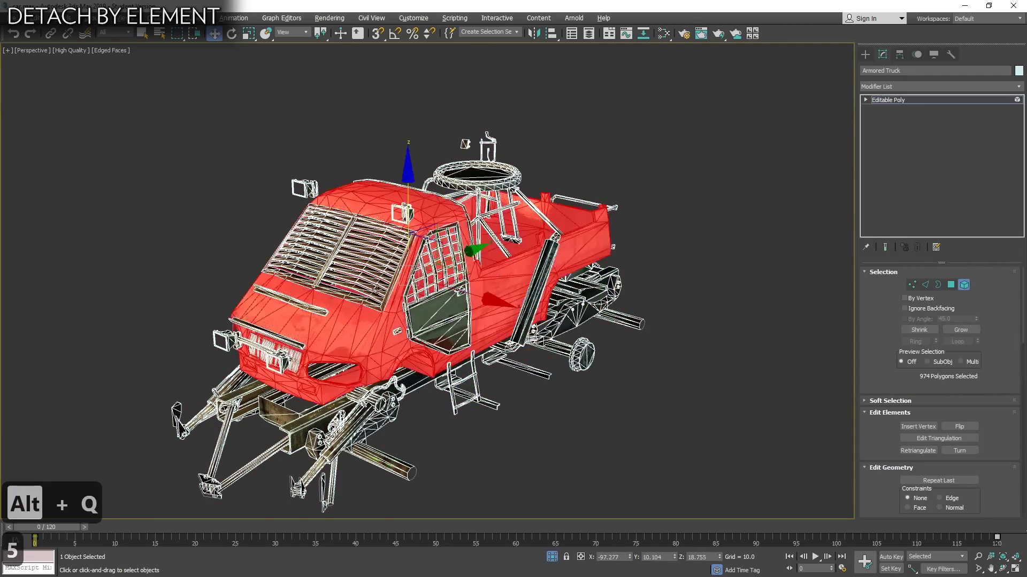
{"action": "left_click", "coordinate": [378, 289]}
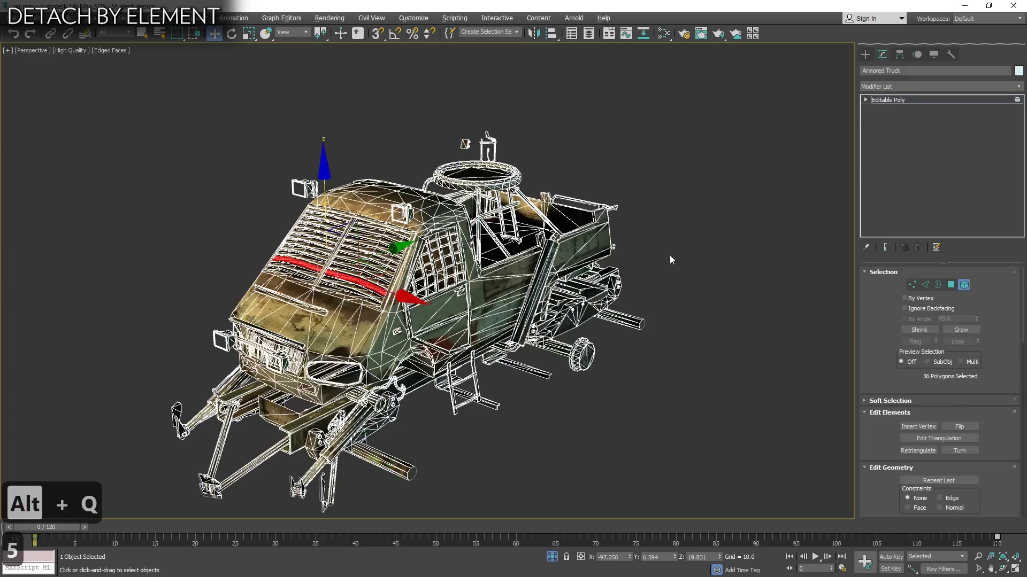
Return to the Editable Poly level and add an Edit Mesh modifier.
{"action": "left_click", "coordinate": [958, 99]}
{"action": "left_click", "coordinate": [1018, 88]}
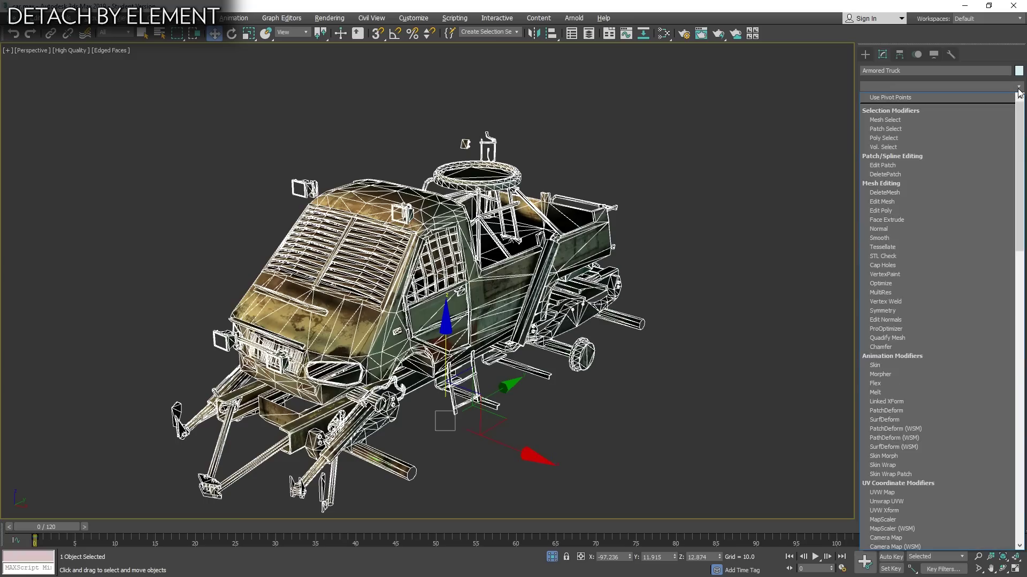
{"action": "type", "text": "ed"}
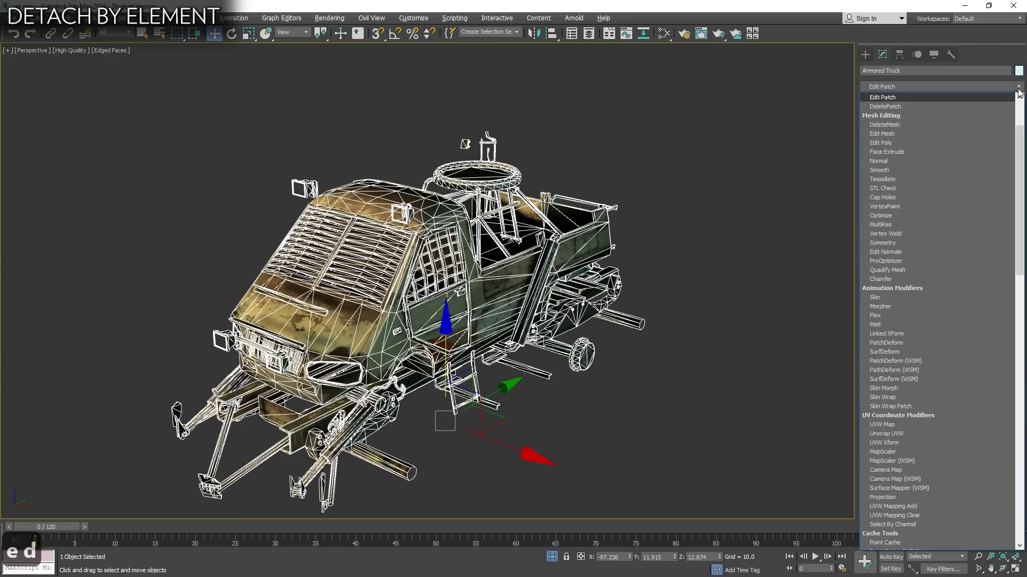
{"action": "left_click", "coordinate": [911, 134]}
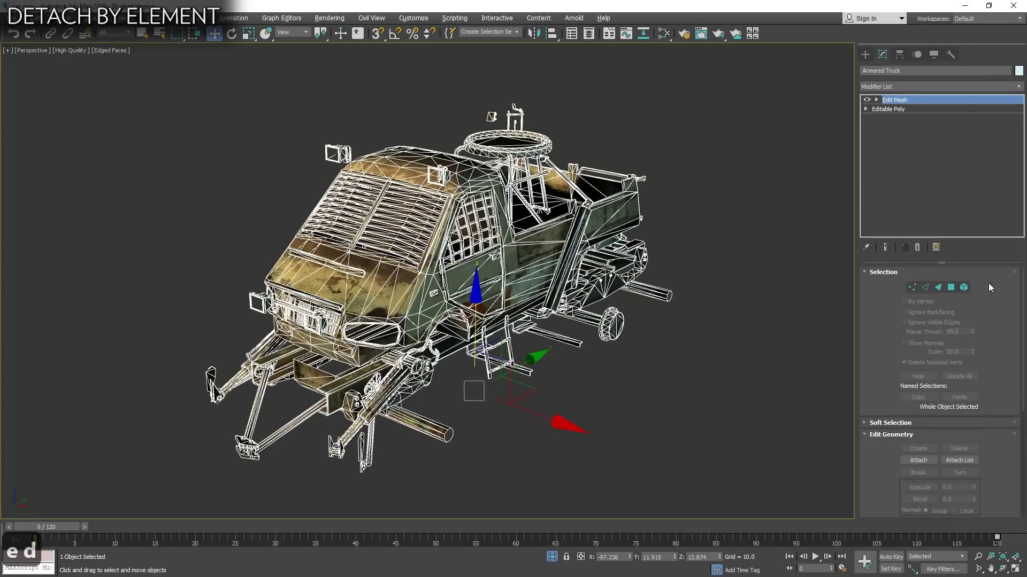
Select all of the truck's faces at element level.
{"action": "left_click", "coordinate": [962, 287]}
{"action": "left_click_drag", "start_coordinate": [720, 92], "coordinate": [118, 455]}
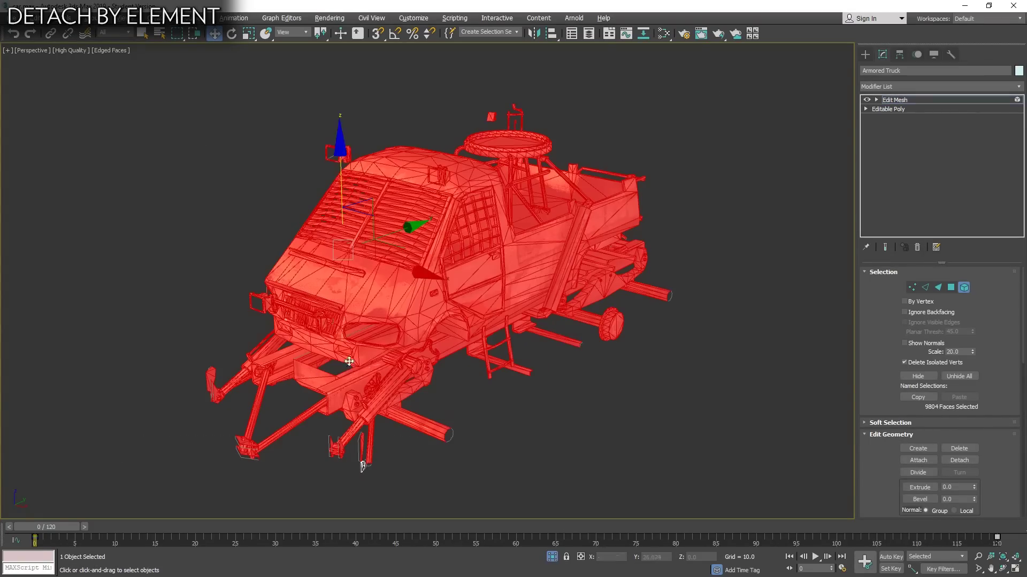
{"action": "left_click", "coordinate": [310, 427]}
{"action": "left_click", "coordinate": [370, 412]}
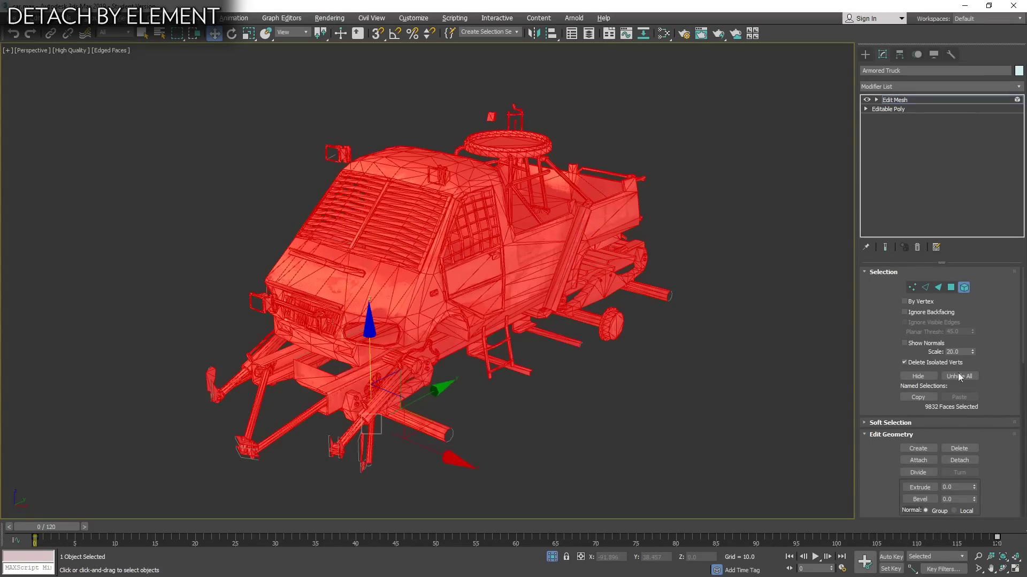
Explode the mesh with a 180 angle into separate objects named 'car appart'.
{"action": "left_click_drag", "start_coordinate": [864, 346], "coordinate": [865, 188]}
{"action": "scroll", "coordinate": [874, 316], "scroll_direction": "down", "scroll_amount": 5}
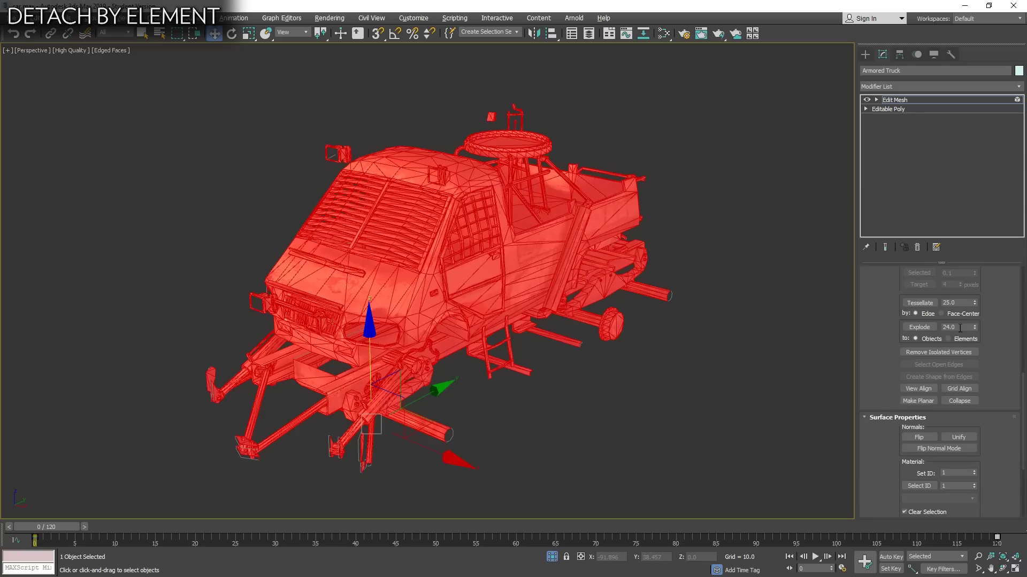
{"action": "type", "text": "180"}
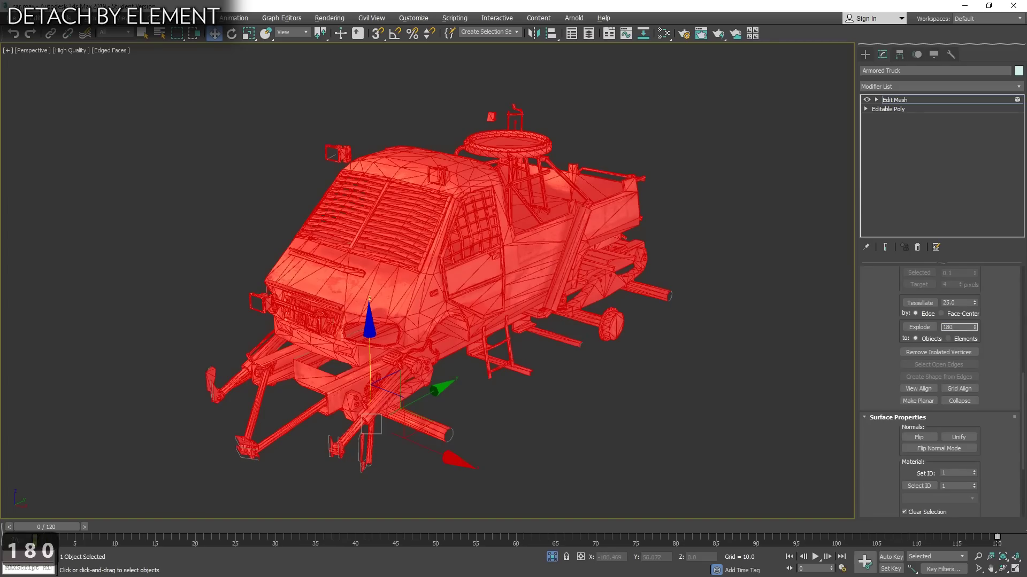
{"action": "key", "text": "Return"}
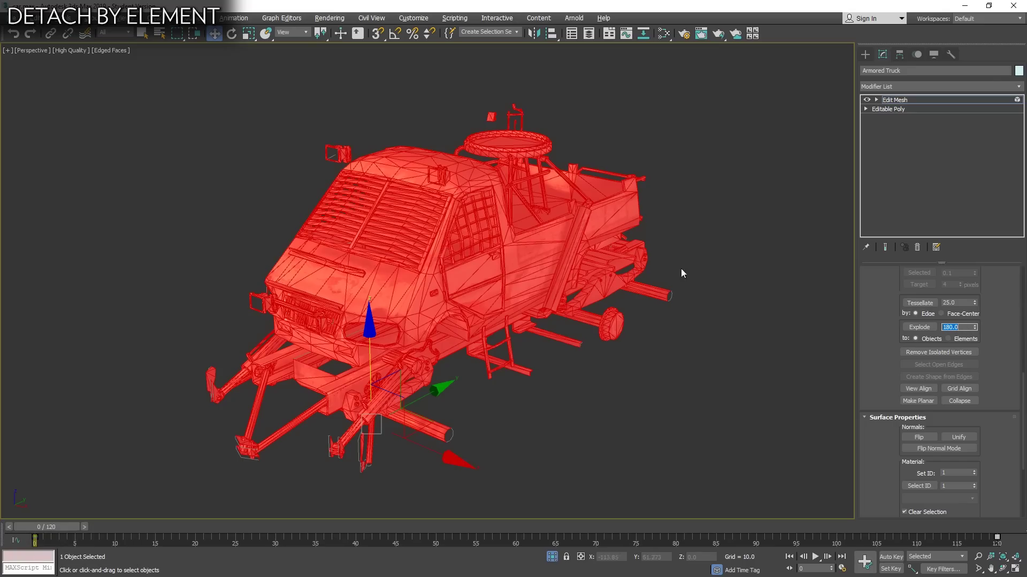
{"action": "left_click", "coordinate": [615, 260]}
{"action": "left_click", "coordinate": [527, 250]}
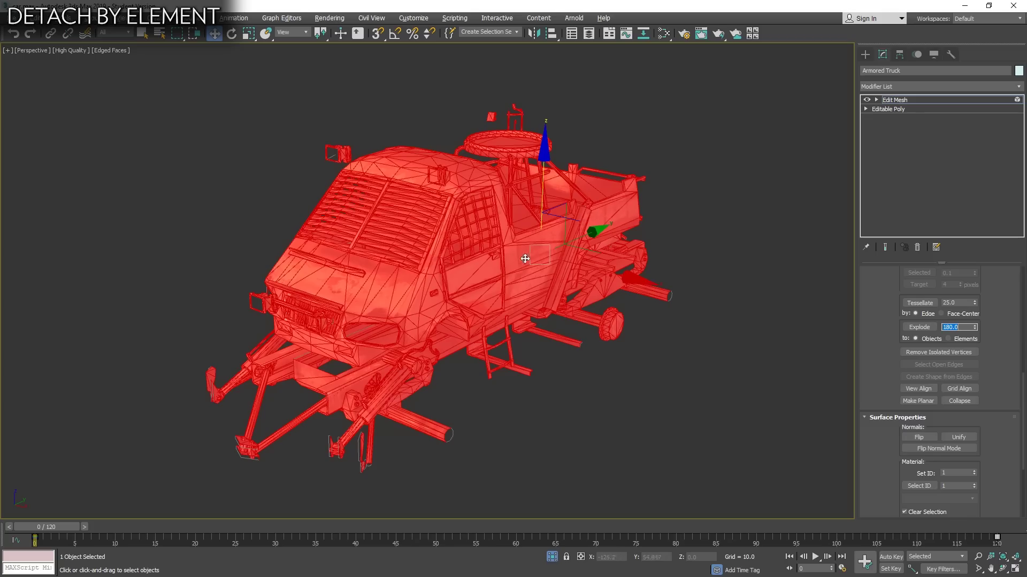
{"action": "left_click", "coordinate": [915, 327]}
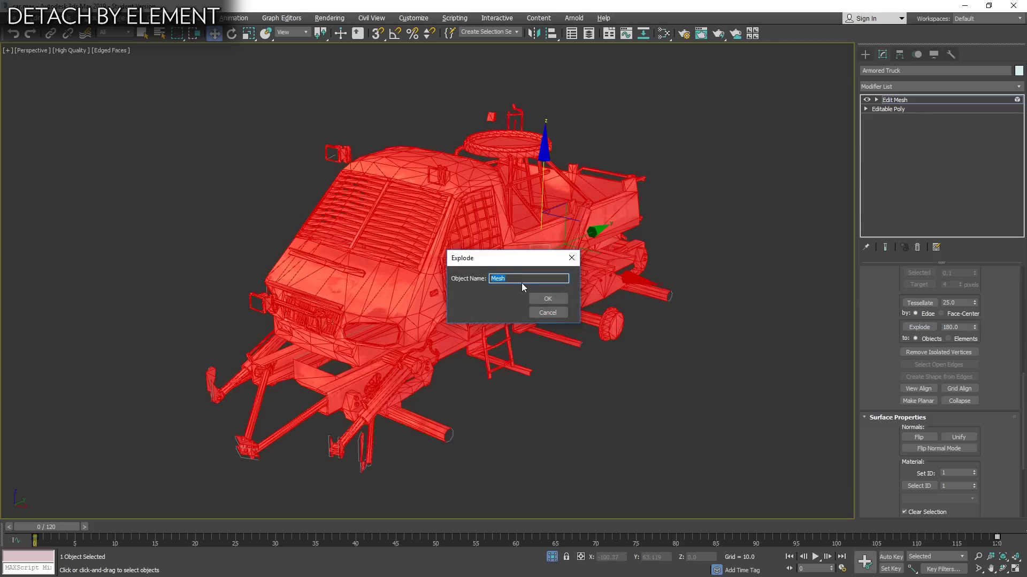
{"action": "type", "text": "car ap"}
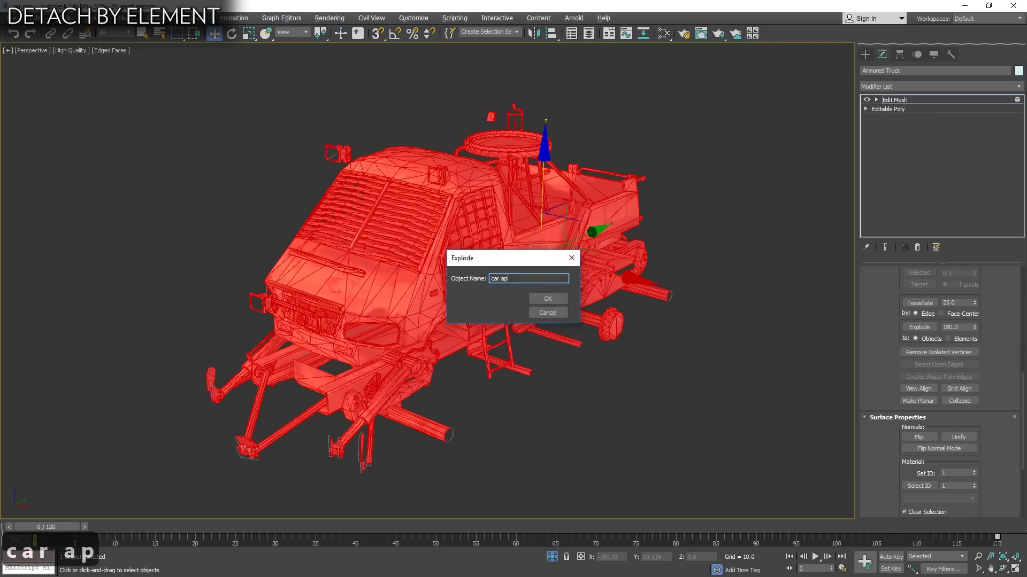
{"action": "type", "text": "part"}
{"action": "key", "text": "Return"}
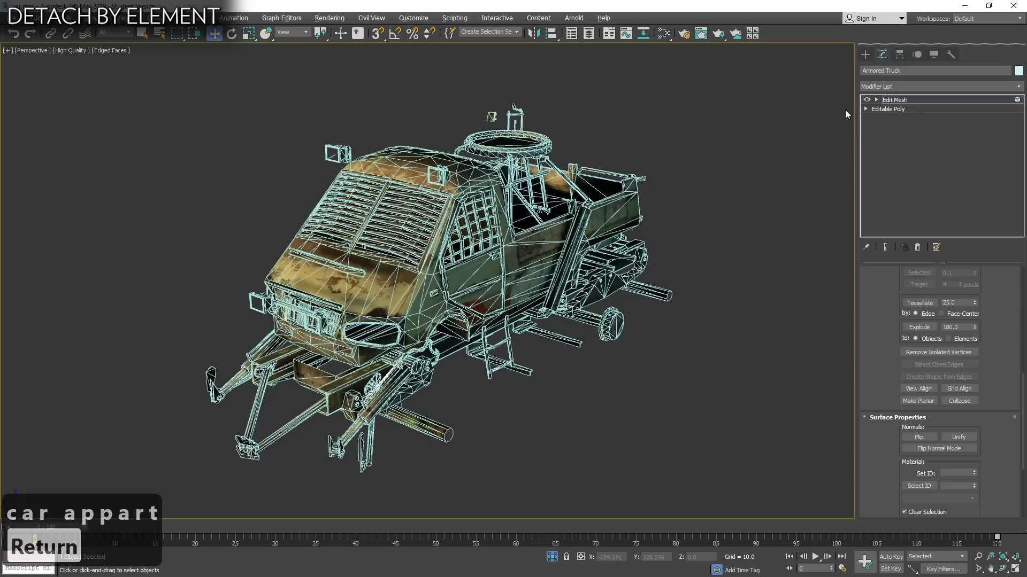
Lift one exploded body part upward, then select individual parts such as the long beam.
{"action": "left_click", "coordinate": [475, 320]}
{"action": "key", "text": "w"}
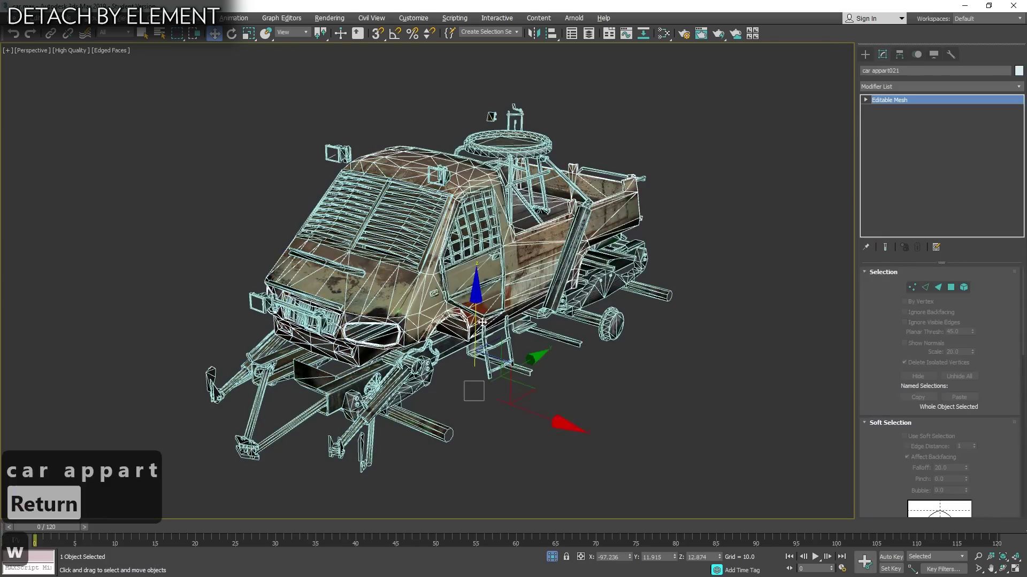
{"action": "left_click_drag", "start_coordinate": [475, 320], "coordinate": [476, 131]}
{"action": "left_click", "coordinate": [391, 203]}
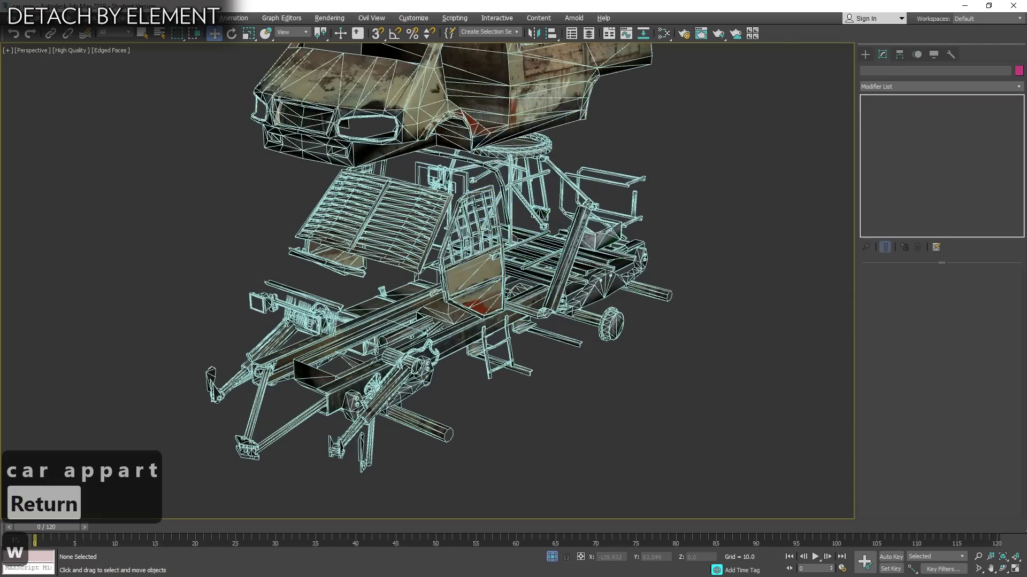
{"action": "left_click", "coordinate": [392, 208]}
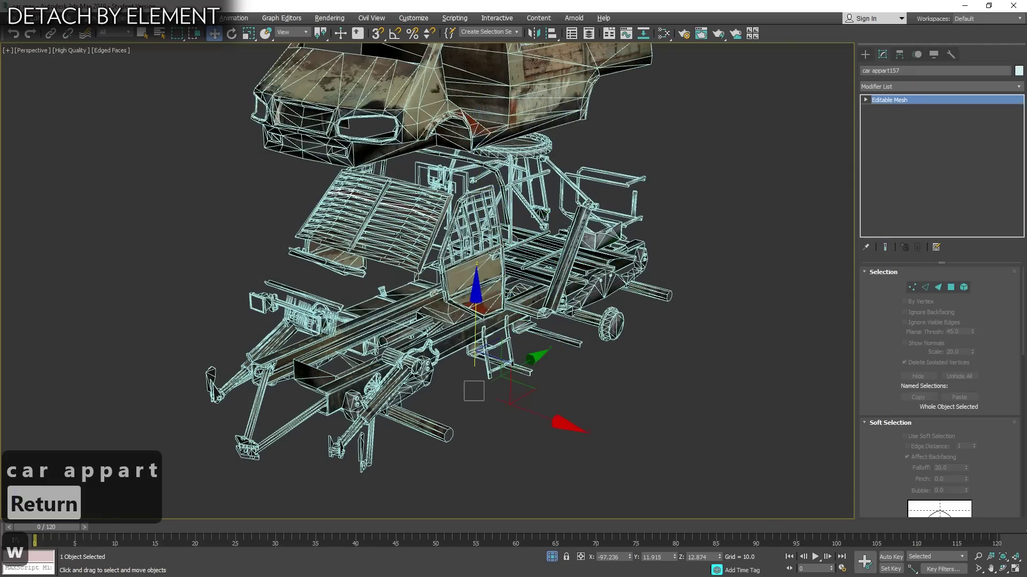
{"action": "left_click", "coordinate": [405, 306]}
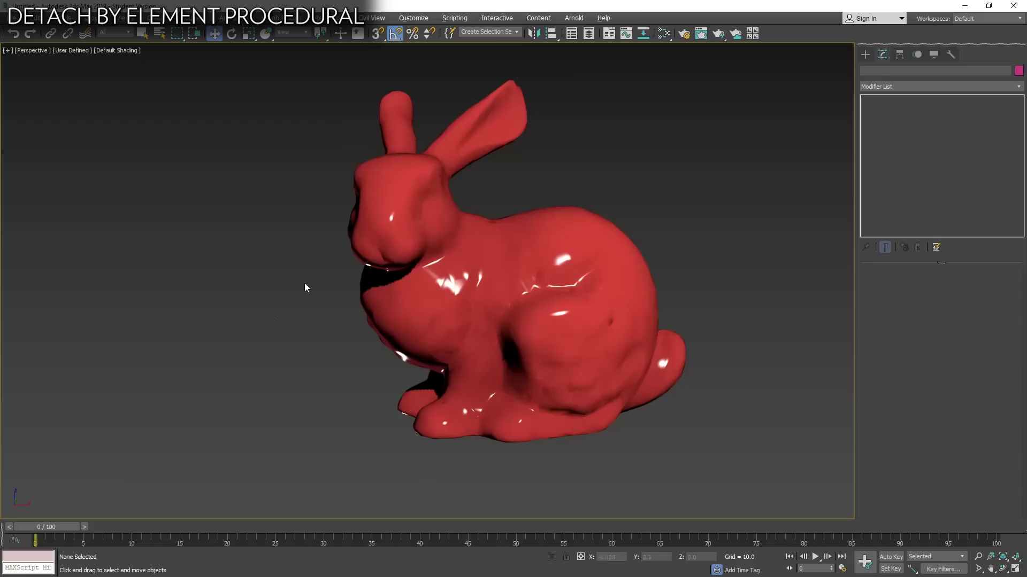
Select the red bunny, enable Edged Faces, and browse the Modifier List without adding anything.
{"action": "left_click", "coordinate": [466, 312]}
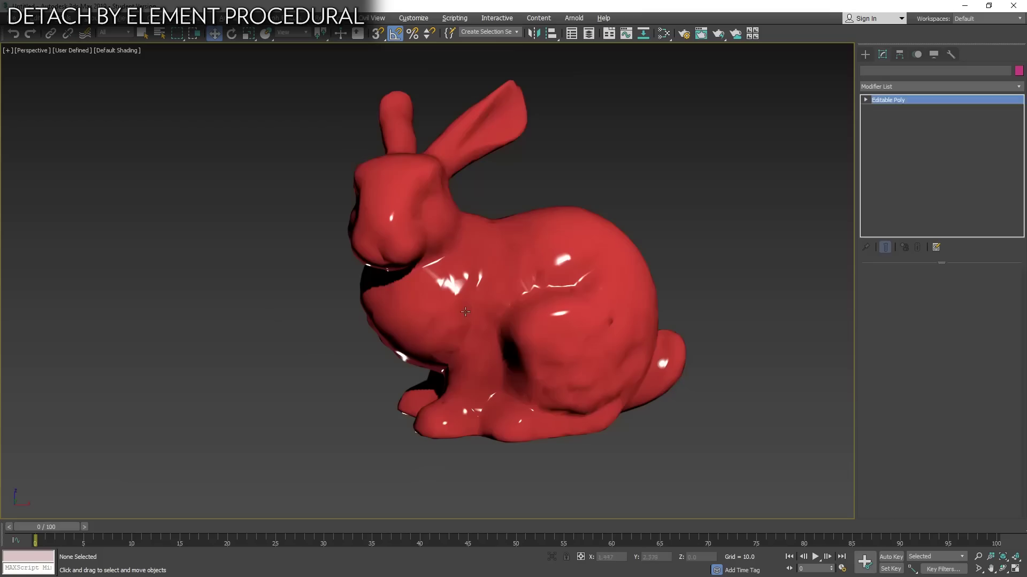
{"action": "key", "text": "F4"}
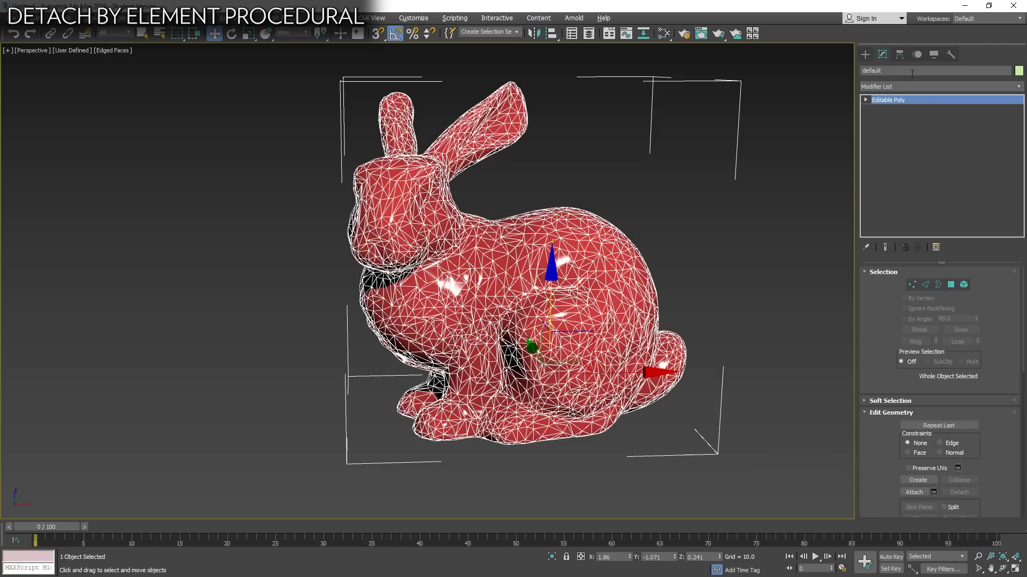
{"action": "left_click", "coordinate": [924, 86]}
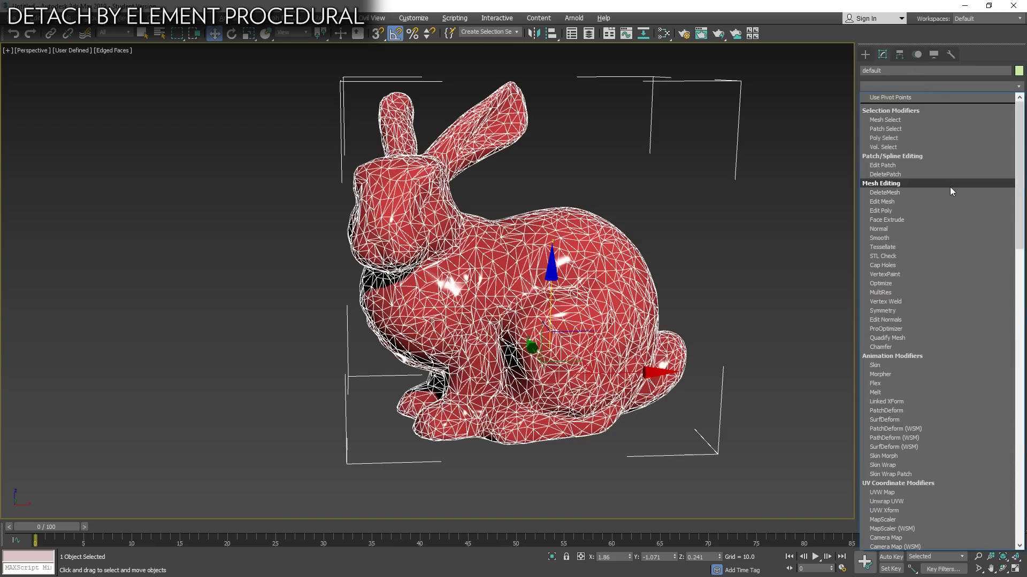
{"action": "left_click", "coordinate": [909, 182]}
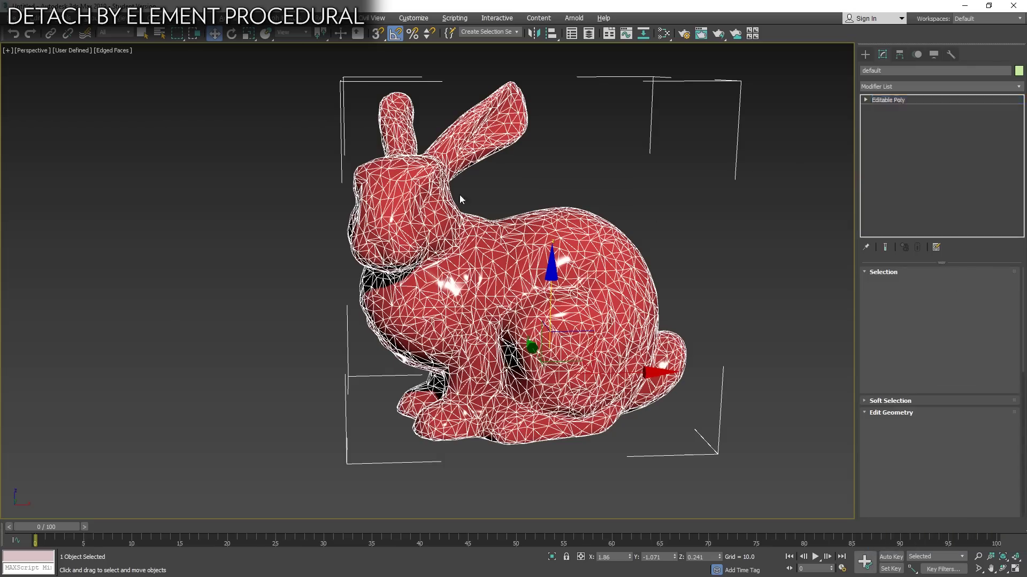
Create and apply a new MCG modifier named 'detach polys2' from the Scripting menu.
{"action": "left_click", "coordinate": [454, 18]}
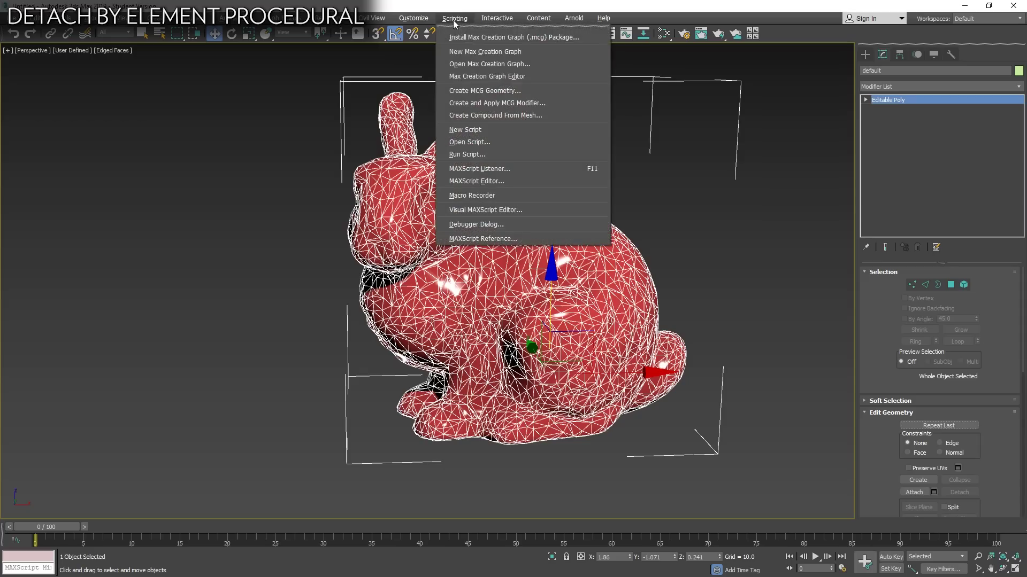
{"action": "left_click", "coordinate": [494, 102]}
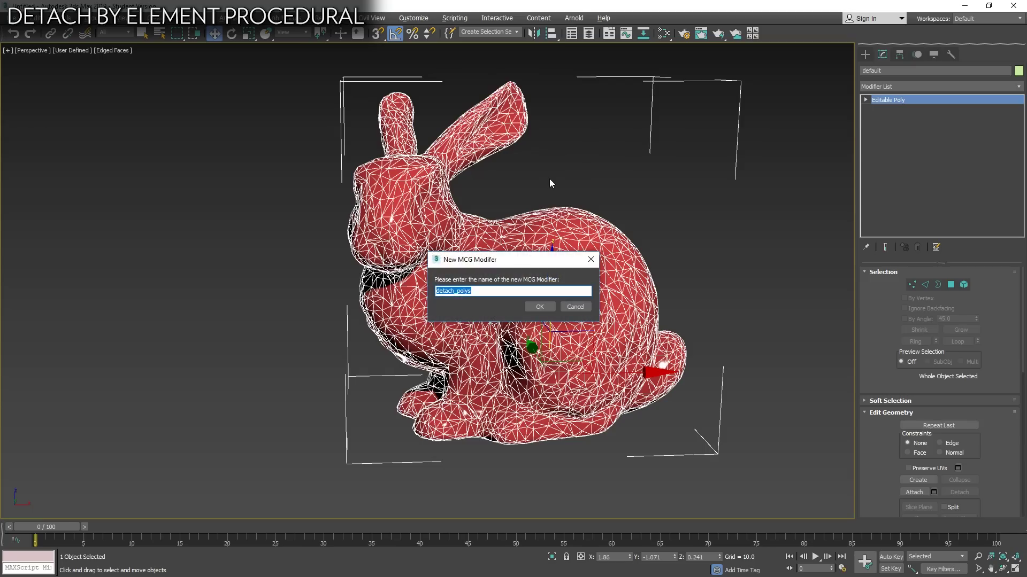
{"action": "type", "text": "detach po"}
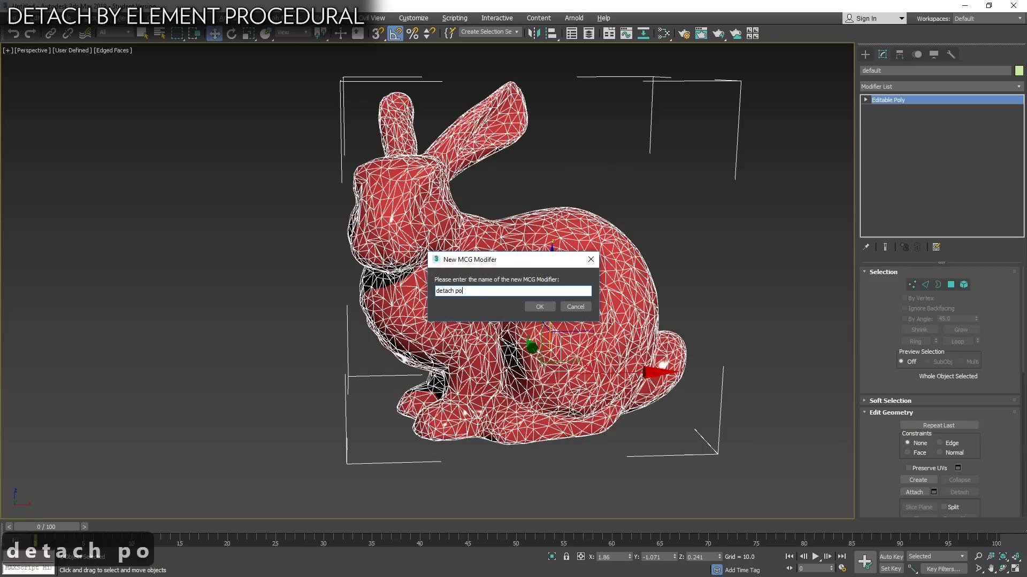
{"action": "type", "text": "lys2"}
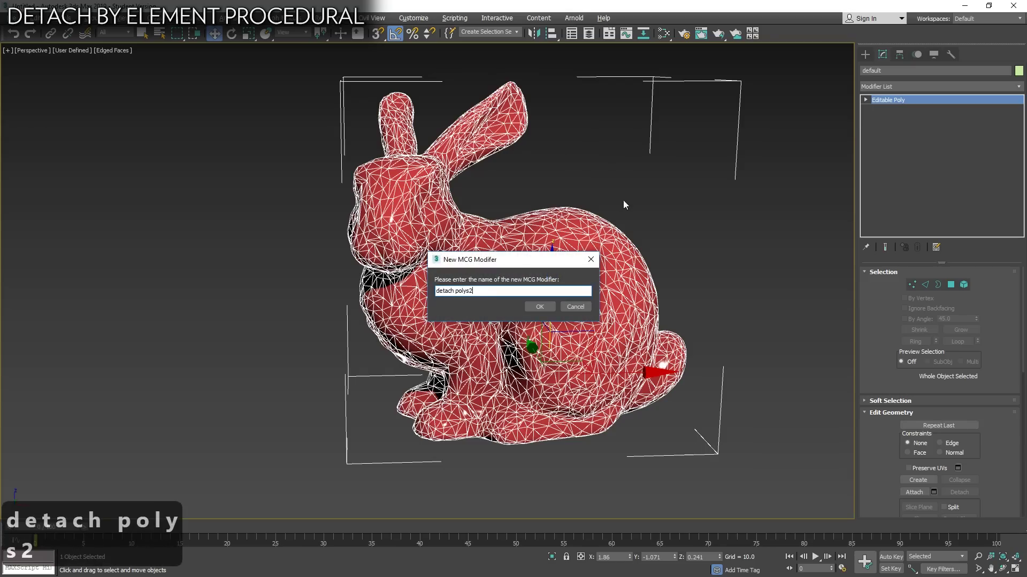
{"action": "left_click", "coordinate": [539, 307]}
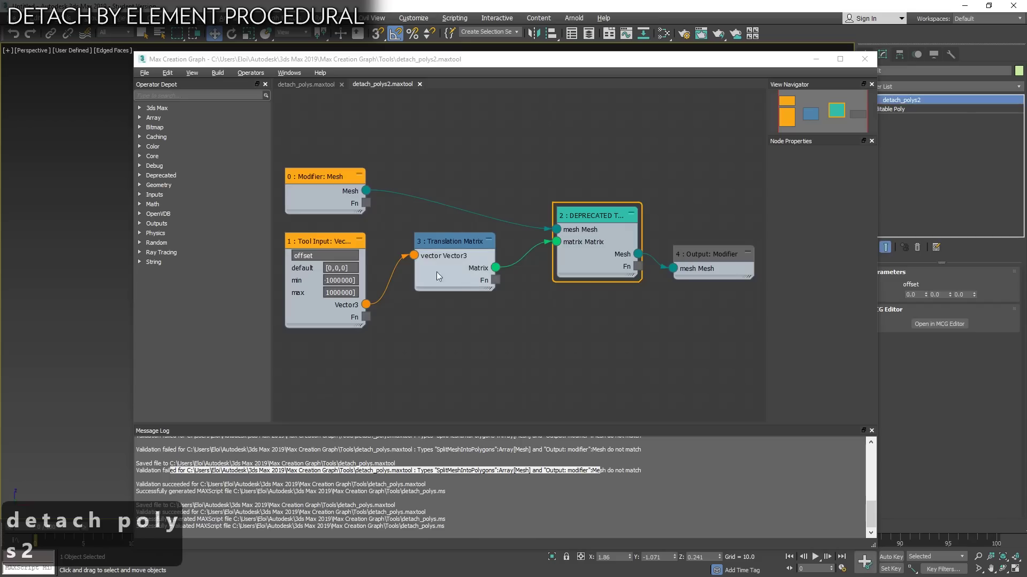
Delete the offset, translation and transform nodes and reposition the Mesh and Output nodes.
{"action": "left_click_drag", "start_coordinate": [598, 216], "coordinate": [585, 255]}
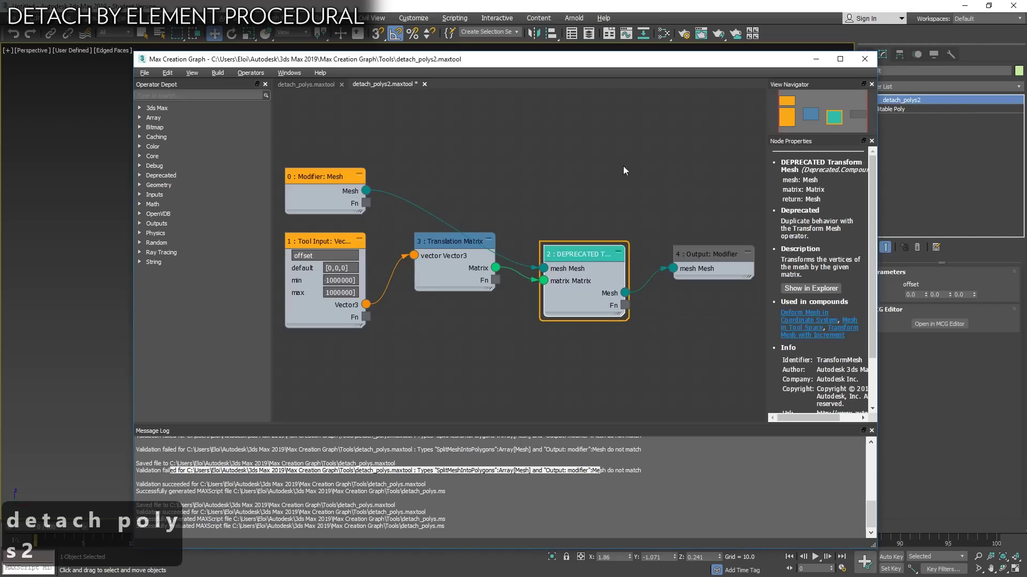
{"action": "left_click_drag", "start_coordinate": [707, 254], "coordinate": [707, 203]}
{"action": "left_click_drag", "start_coordinate": [625, 210], "coordinate": [344, 325]}
{"action": "left_click_drag", "start_coordinate": [327, 172], "coordinate": [327, 122]}
{"action": "left_click", "coordinate": [534, 178]}
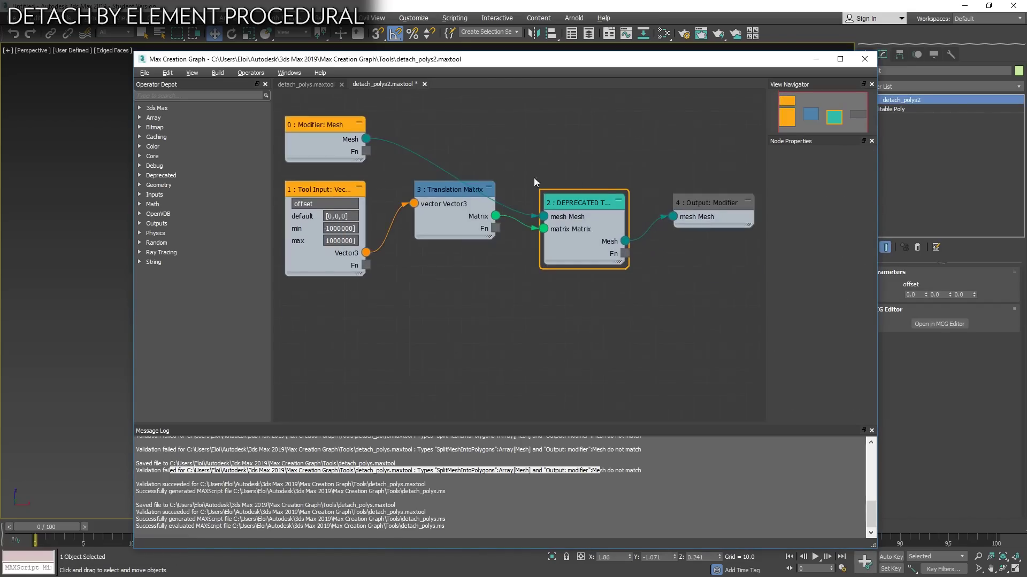
{"action": "left_click_drag", "start_coordinate": [621, 175], "coordinate": [328, 267]}
{"action": "key", "text": "Delete"}
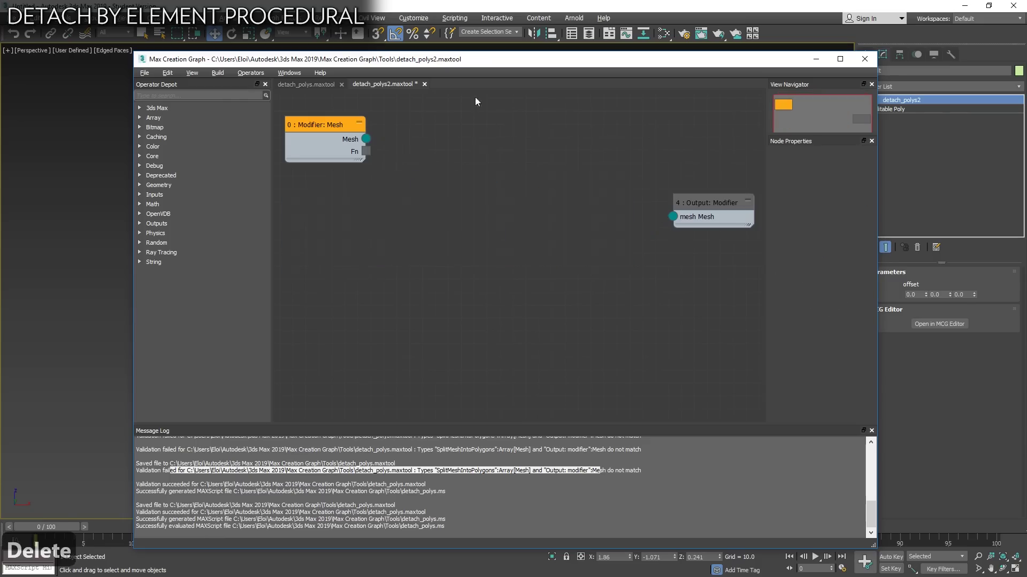
{"action": "left_click_drag", "start_coordinate": [309, 137], "coordinate": [335, 189]}
{"action": "left_click", "coordinate": [685, 204]}
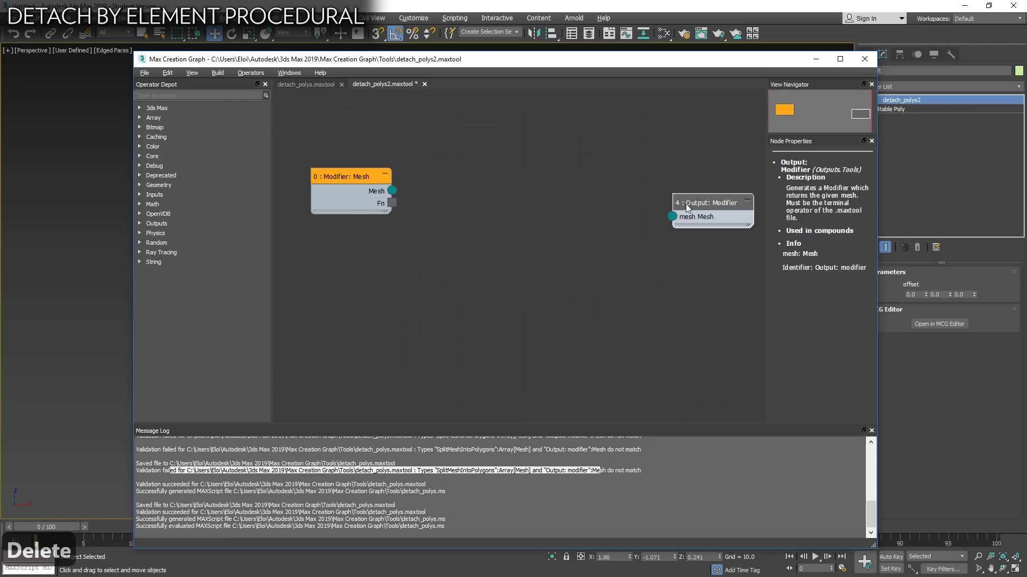
{"action": "left_click_drag", "start_coordinate": [686, 204], "coordinate": [647, 178]}
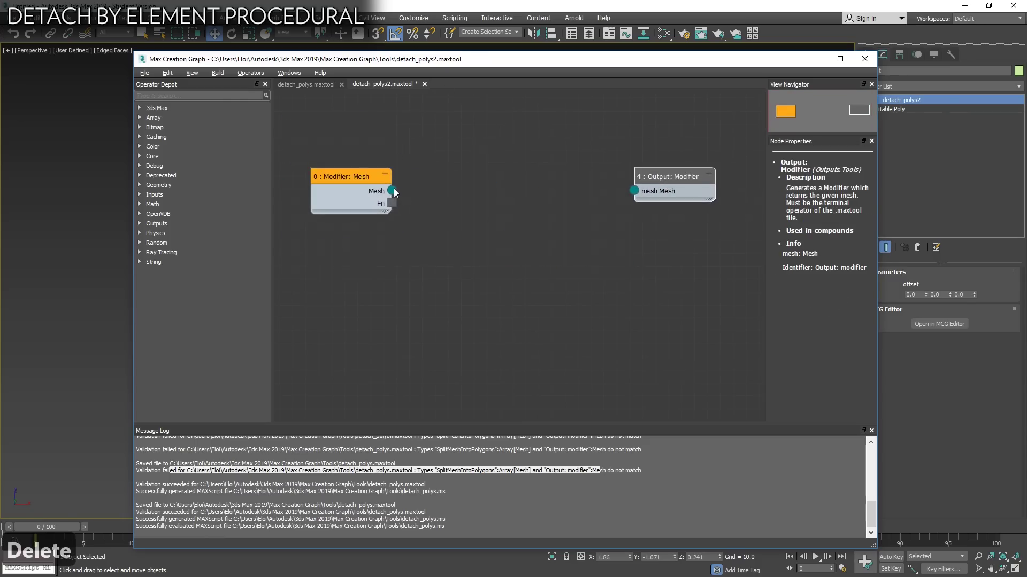
Add a Split Mesh into Polygons node fed from the modifier's mesh.
{"action": "left_click_drag", "start_coordinate": [393, 189], "coordinate": [517, 265]}
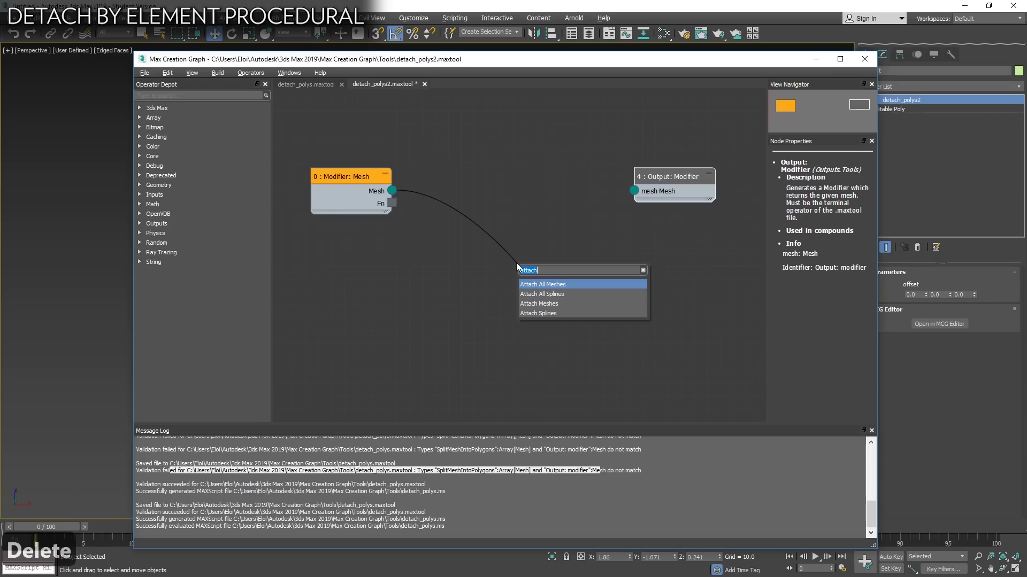
{"action": "type", "text": "spi"}
{"action": "key", "text": "BackSpace"}
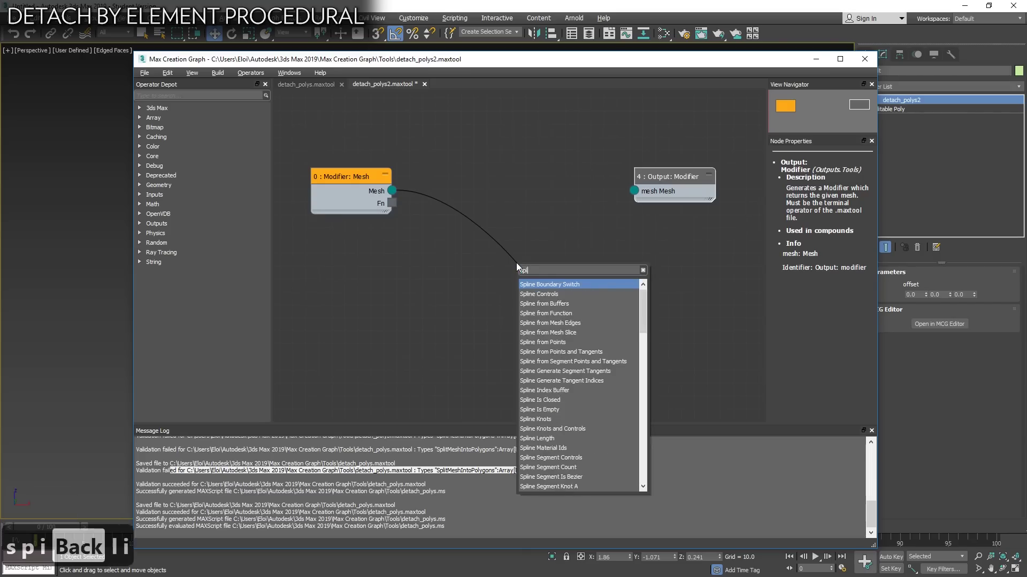
{"action": "type", "text": "lit"}
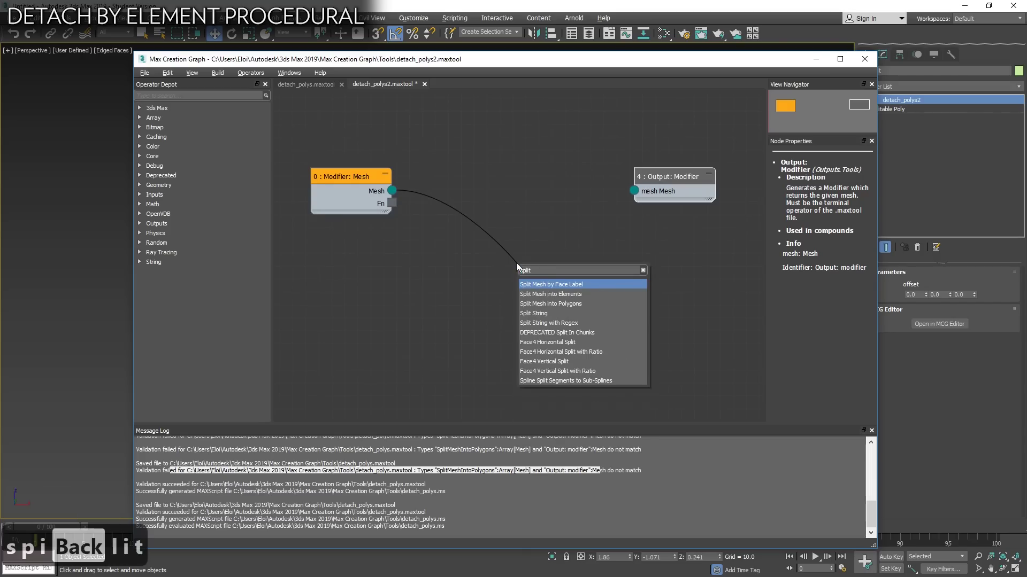
{"action": "left_click", "coordinate": [589, 304]}
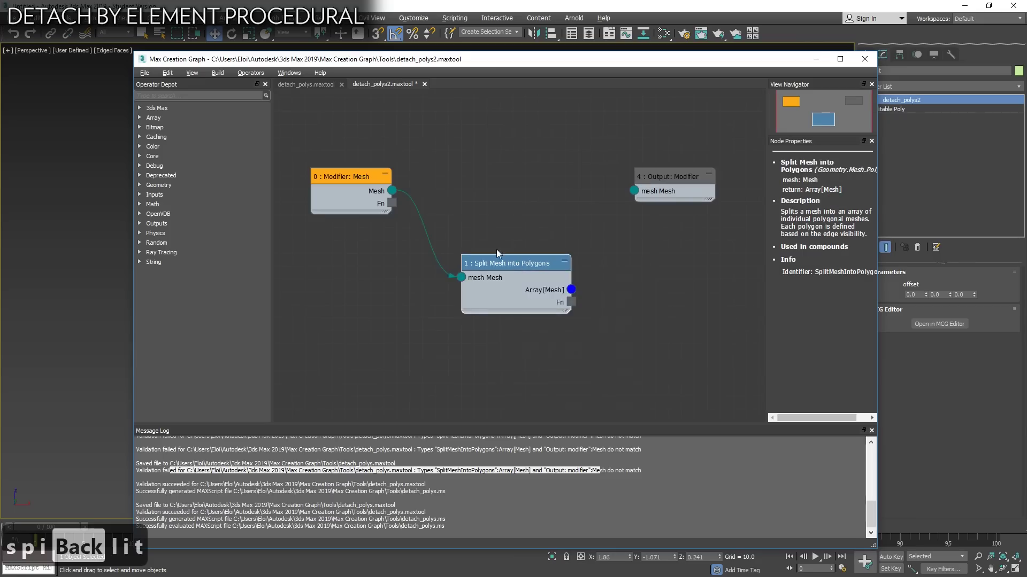
{"action": "left_click_drag", "start_coordinate": [495, 255], "coordinate": [455, 245]}
Add Attach All Meshes, wire it to Output: Modifier, and save and evaluate the graph.
{"action": "left_click_drag", "start_coordinate": [537, 281], "coordinate": [586, 281]}
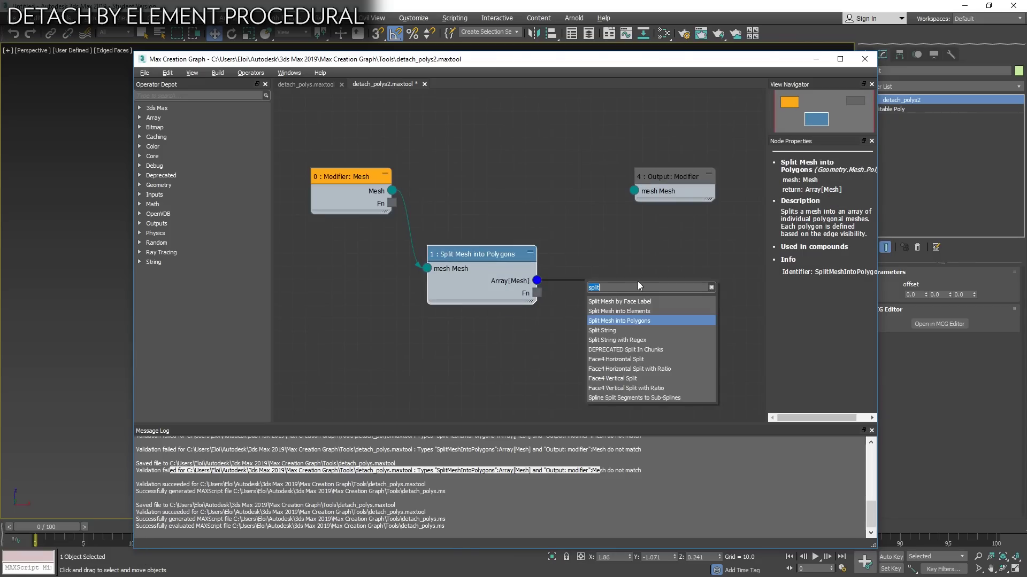
{"action": "key", "text": "BackSpace"}
{"action": "type", "text": "attach"}
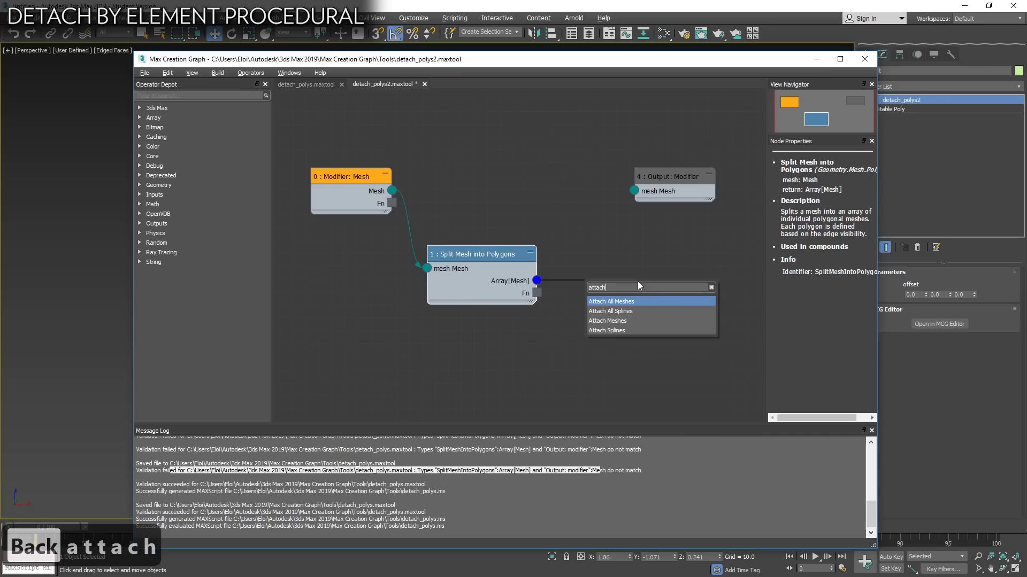
{"action": "left_click", "coordinate": [657, 301]}
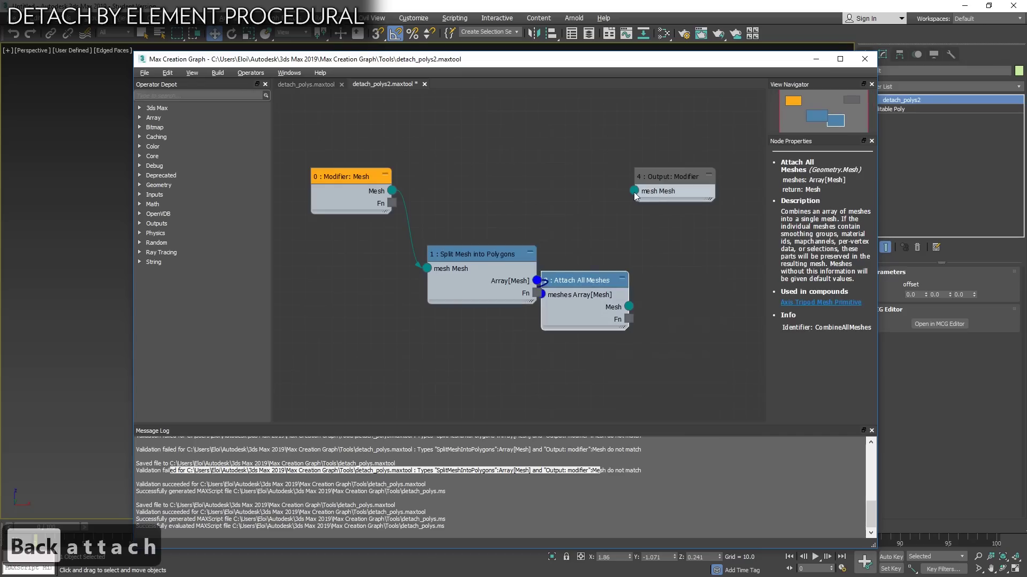
{"action": "left_click_drag", "start_coordinate": [634, 191], "coordinate": [611, 278]}
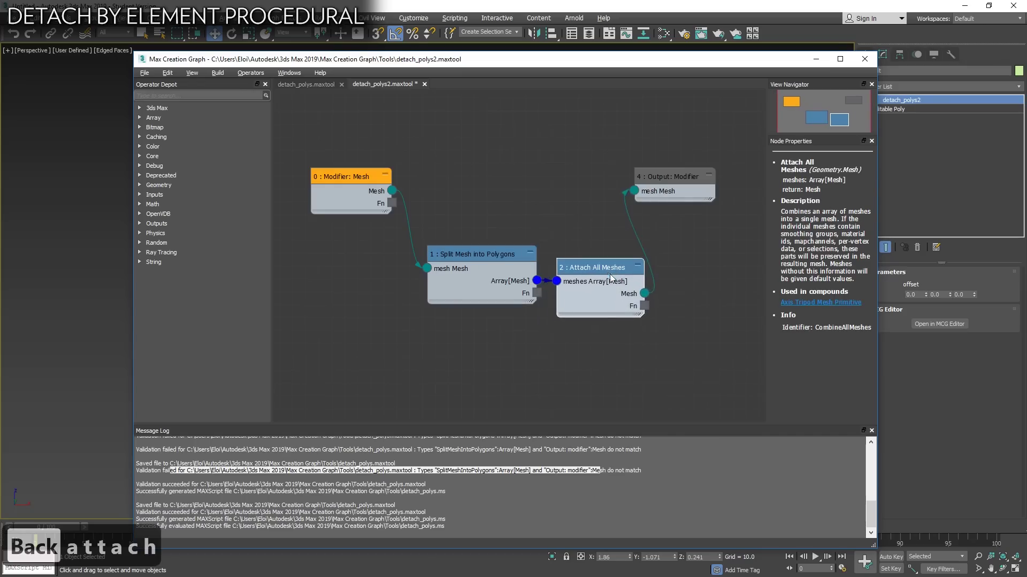
{"action": "key", "text": "ctrl+e"}
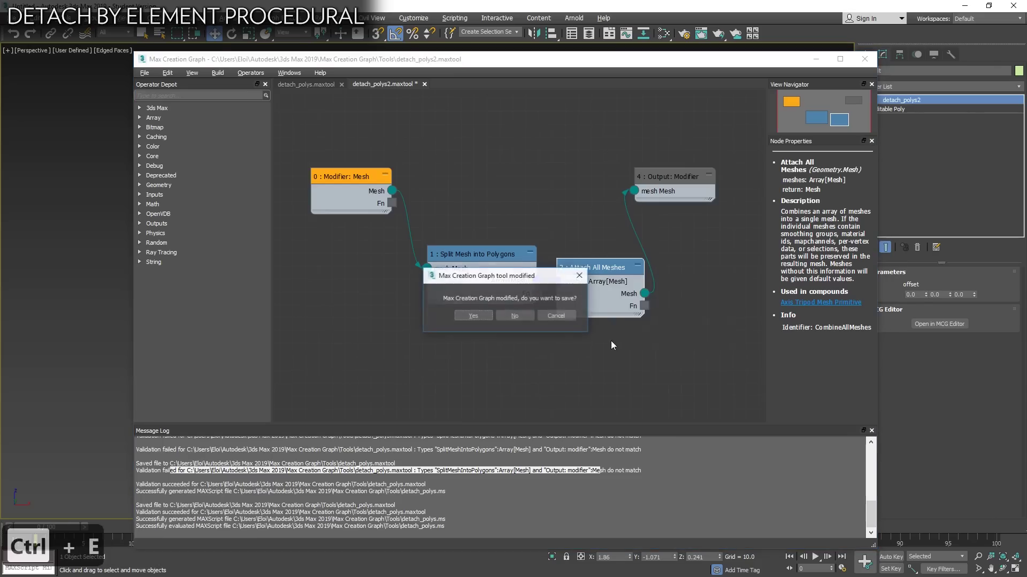
{"action": "left_click", "coordinate": [474, 315]}
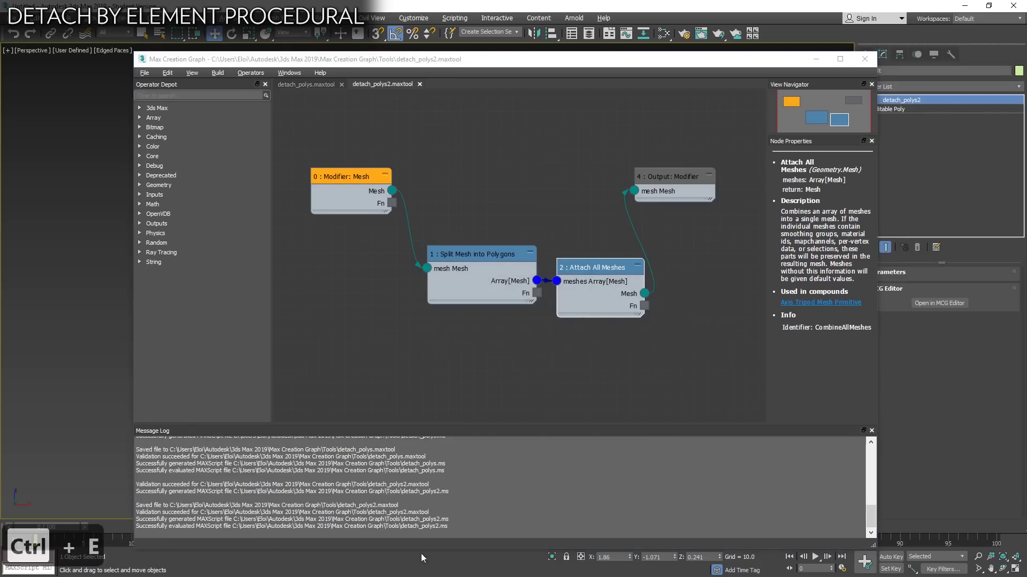
Close the graph editor, apply detach_polys2 to the bunny, and reopen it in the MCG Editor.
{"action": "left_click", "coordinate": [865, 59]}
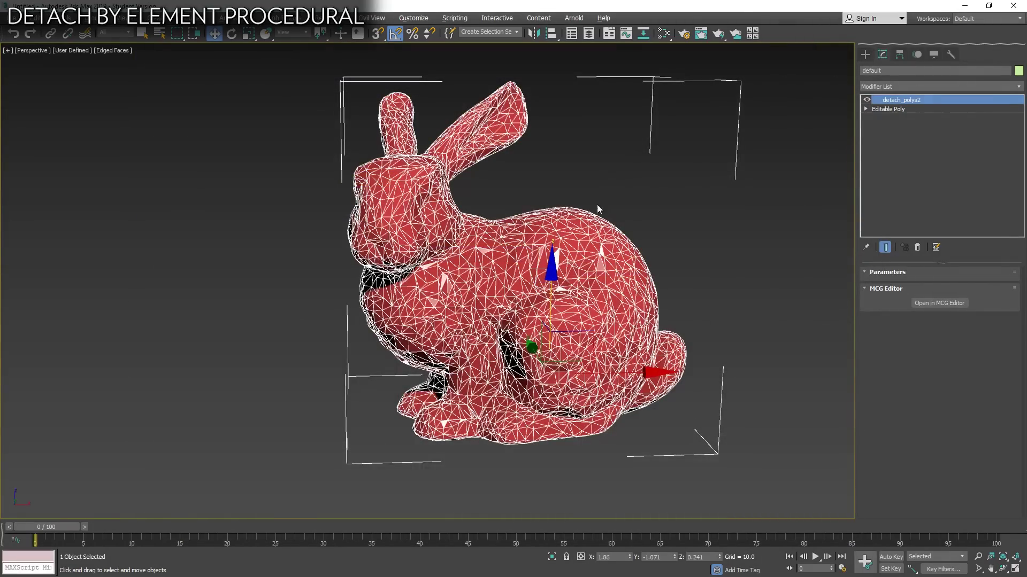
{"action": "left_click", "coordinate": [947, 87]}
{"action": "left_click_drag", "start_coordinate": [1019, 103], "coordinate": [1022, 408]}
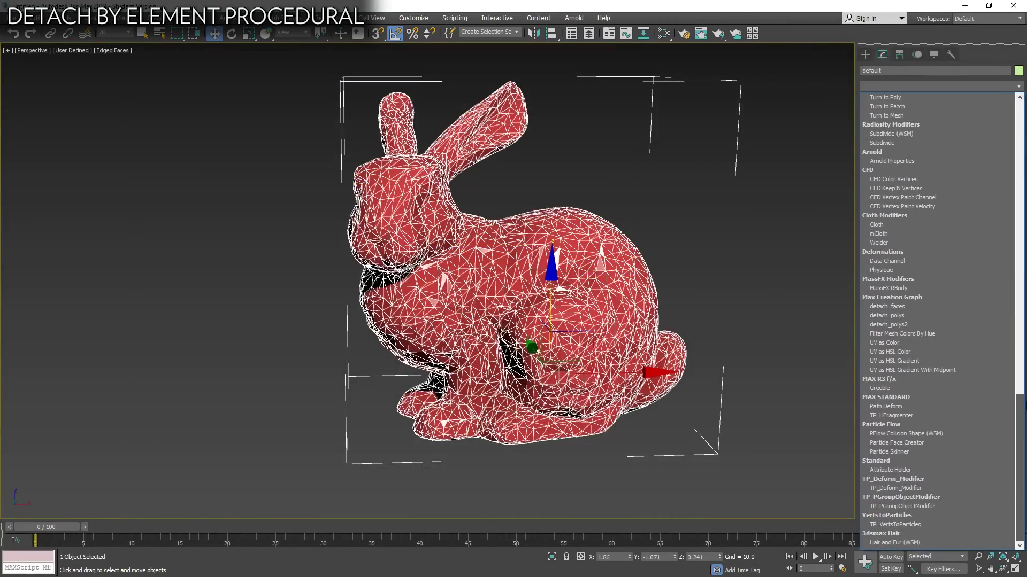
{"action": "left_click", "coordinate": [894, 324]}
{"action": "left_click", "coordinate": [937, 303]}
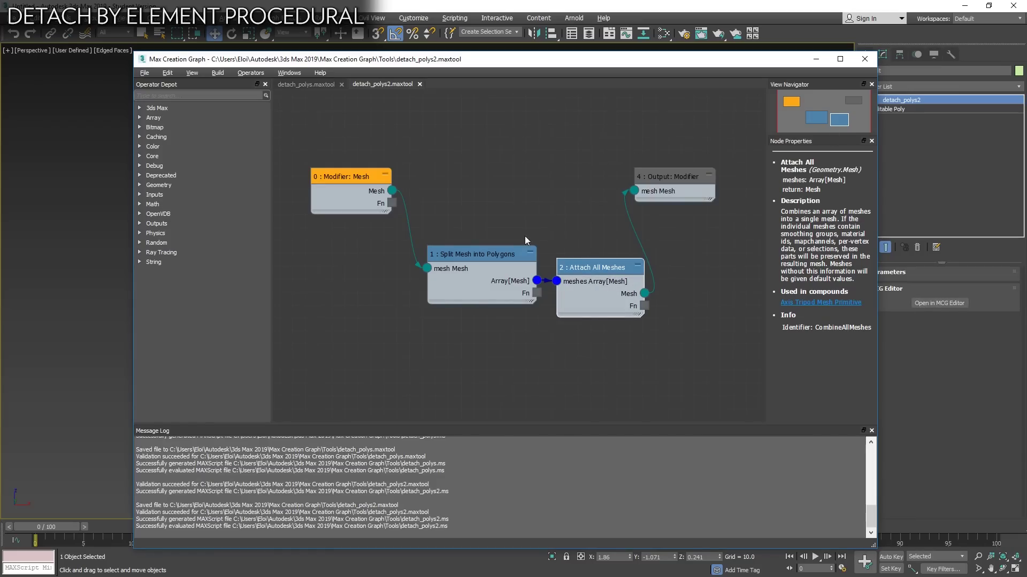
Rearrange the Split Mesh, Attach All Meshes and Modifier nodes into a tidier layout.
{"action": "left_click_drag", "start_coordinate": [489, 256], "coordinate": [475, 230]}
{"action": "left_click_drag", "start_coordinate": [358, 176], "coordinate": [334, 154]}
{"action": "left_click_drag", "start_coordinate": [444, 229], "coordinate": [405, 204]}
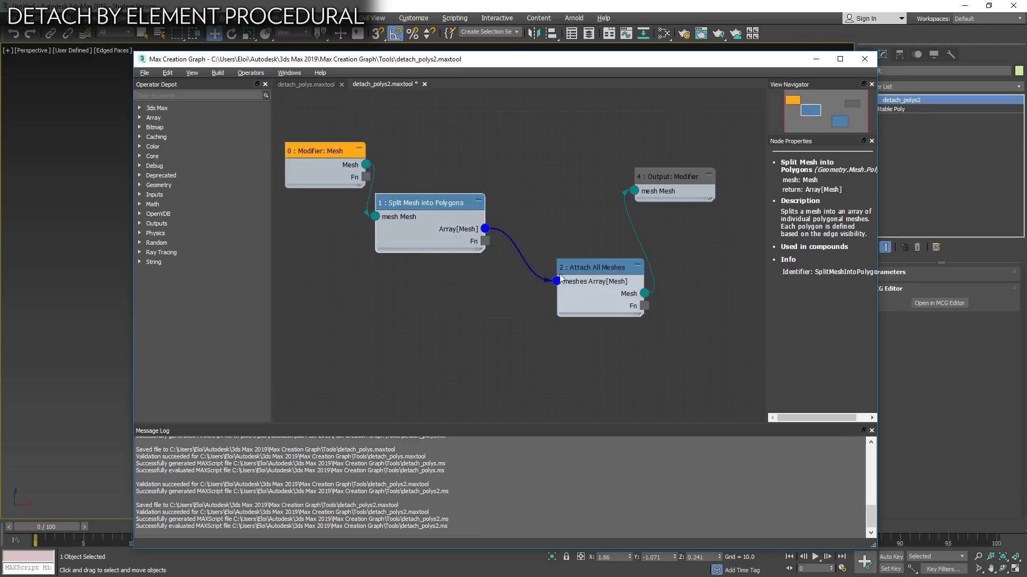
{"action": "left_click_drag", "start_coordinate": [561, 278], "coordinate": [508, 238]}
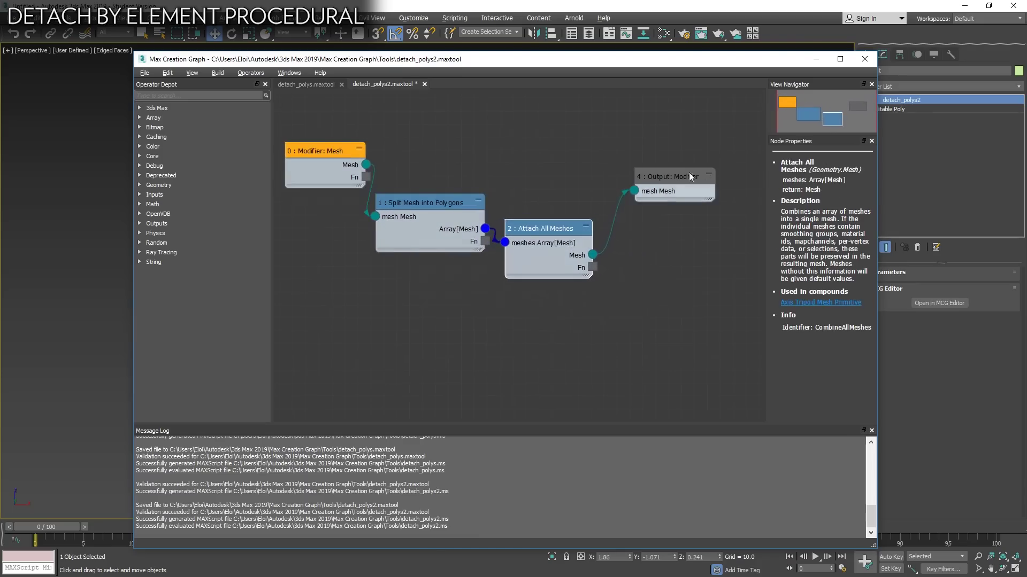
{"action": "left_click", "coordinate": [689, 177]}
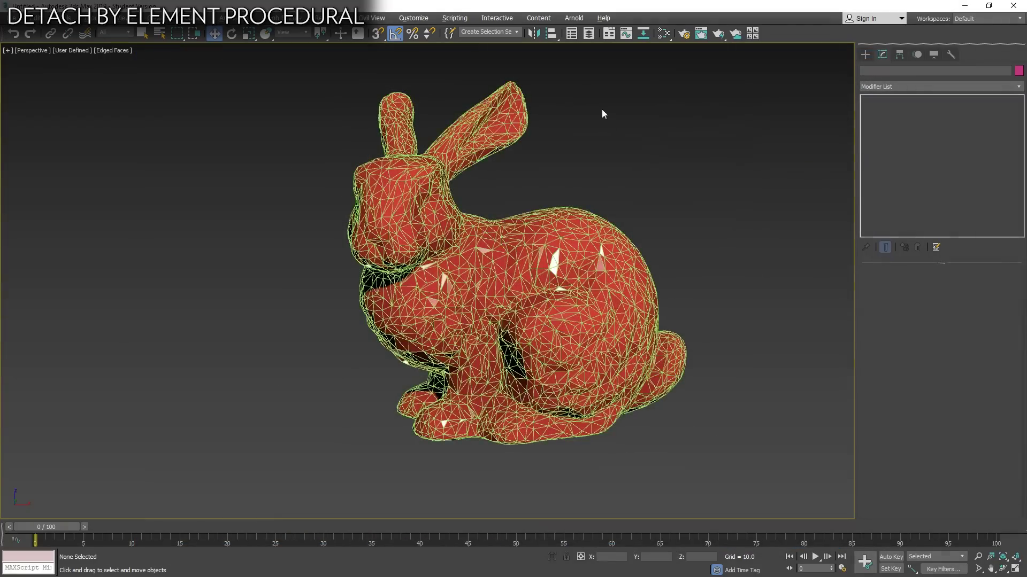
With edged faces off, add Shell and TurboSmooth modifiers to the bunny.
{"action": "key", "text": "F4"}
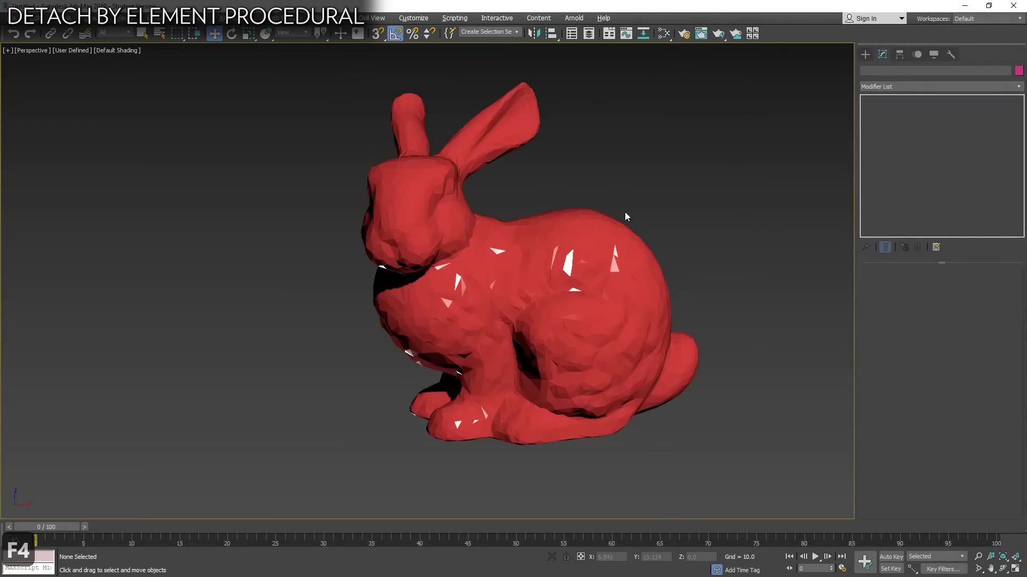
{"action": "left_click", "coordinate": [496, 249]}
{"action": "left_click", "coordinate": [1018, 87]}
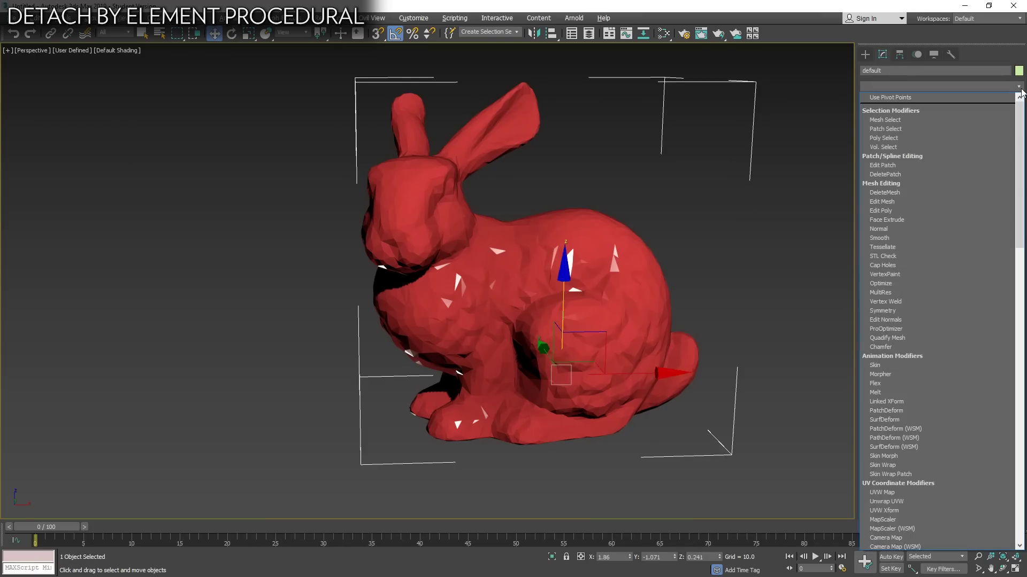
{"action": "type", "text": "shell"}
{"action": "key", "text": "Return"}
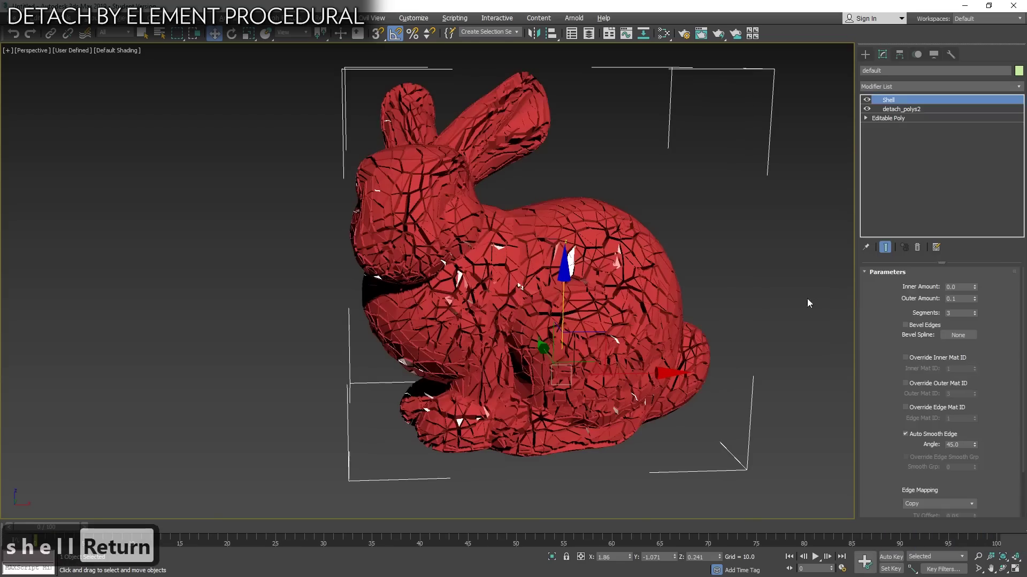
{"action": "left_click", "coordinate": [1019, 88]}
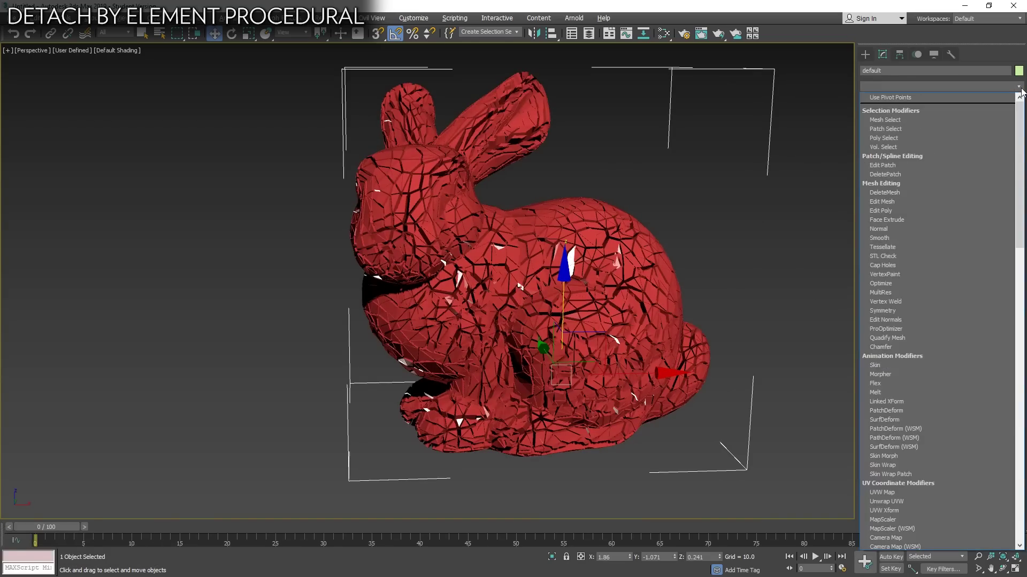
{"action": "type", "text": "turbo"}
{"action": "key", "text": "Return"}
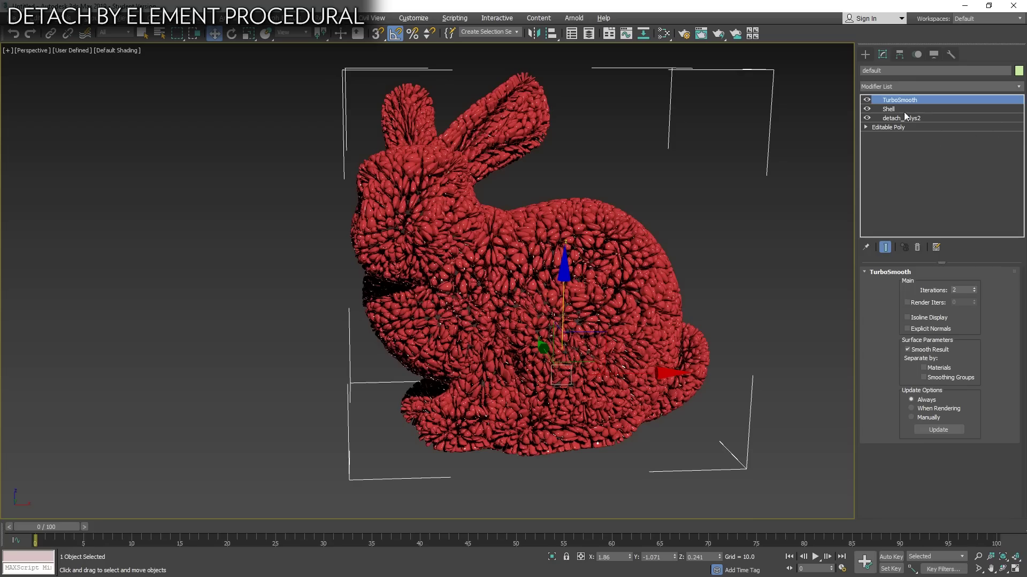
Insert a Push modifier directly above Shell in the bunny's stack.
{"action": "left_click", "coordinate": [918, 108]}
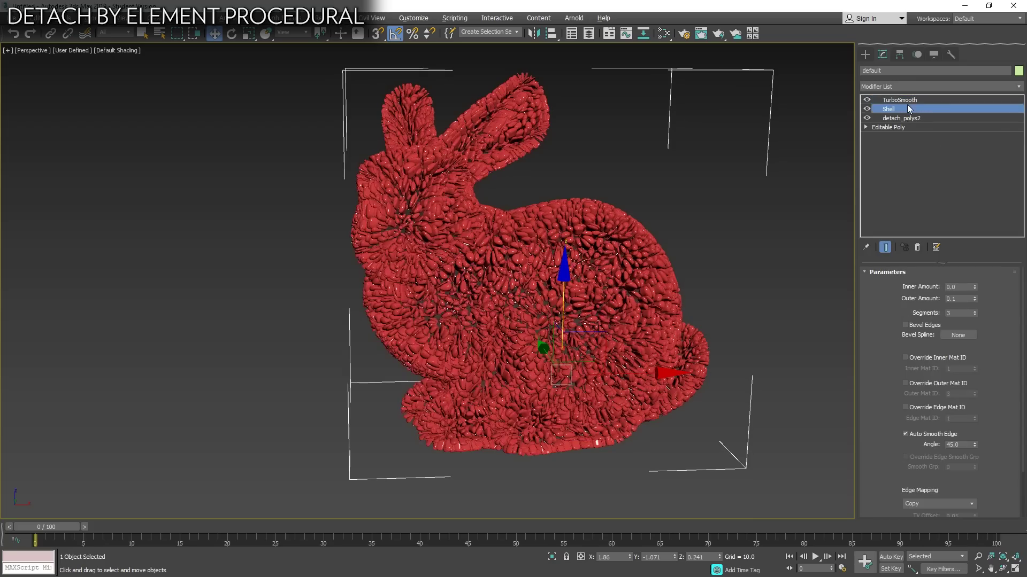
{"action": "left_click", "coordinate": [1020, 87]}
{"action": "type", "text": "push"}
{"action": "key", "text": "Return"}
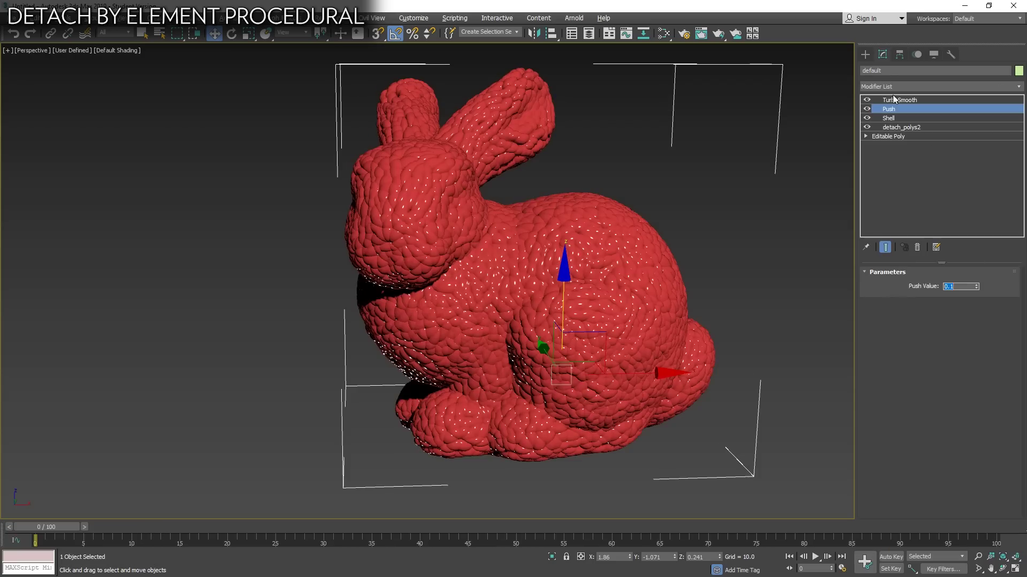
Add a ProOptimizer modifier on the bunny's base Editable Poly.
{"action": "left_click", "coordinate": [902, 138]}
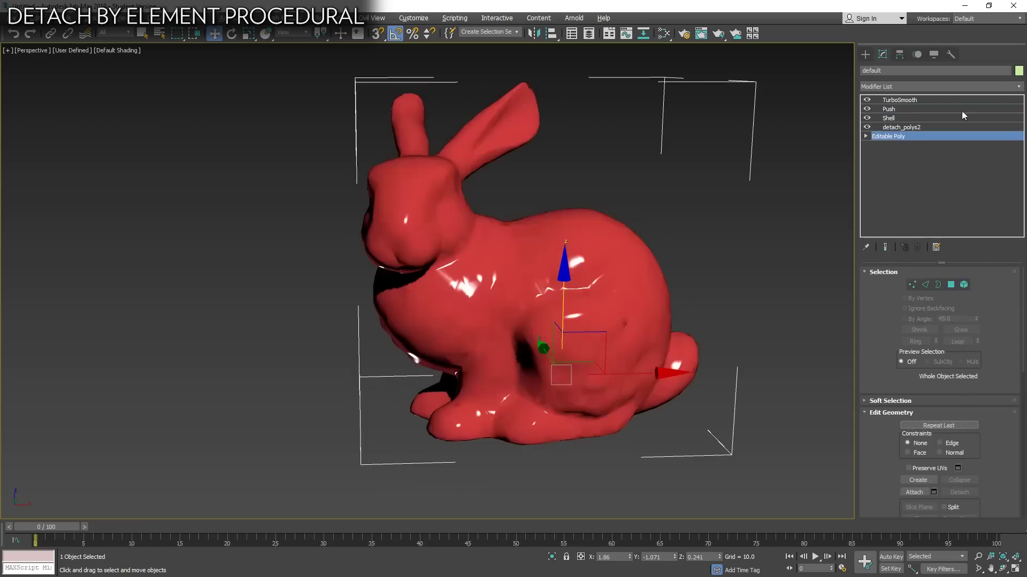
{"action": "left_click", "coordinate": [1019, 87]}
{"action": "type", "text": "proo"}
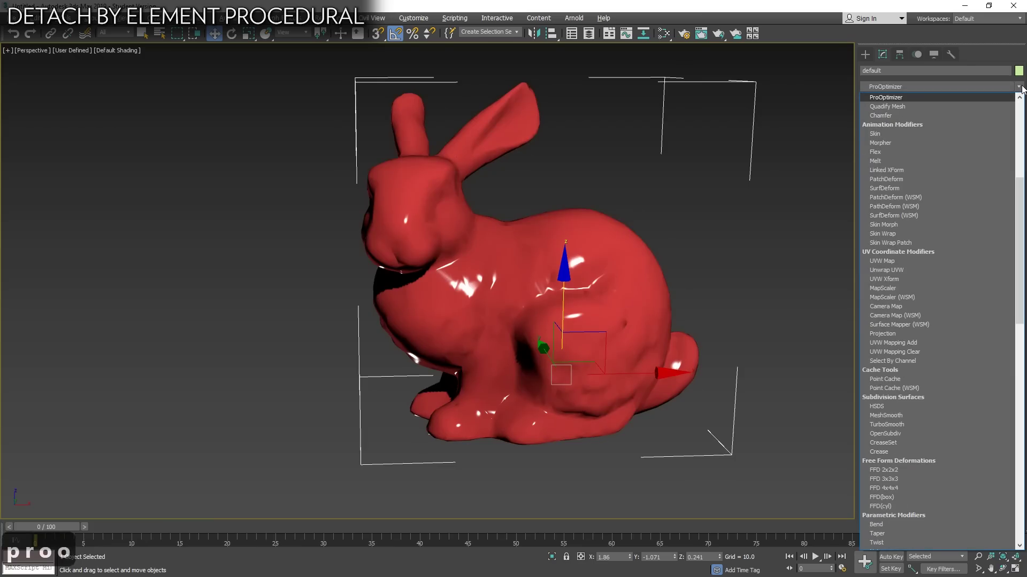
{"action": "key", "text": "Return"}
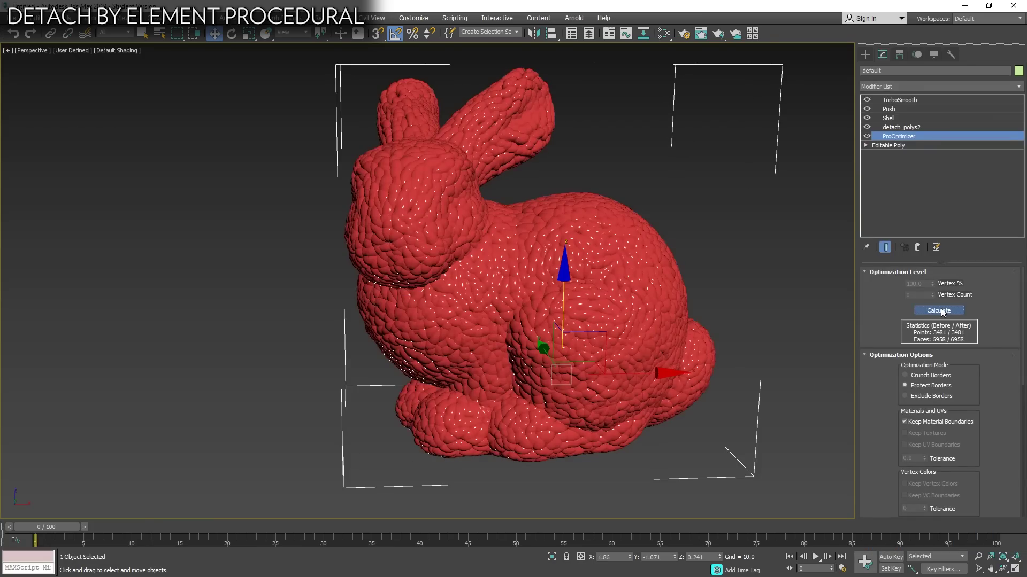
Calculate the ProOptimizer and set Vertex % to 2, nudging it slightly higher.
{"action": "left_click", "coordinate": [941, 311]}
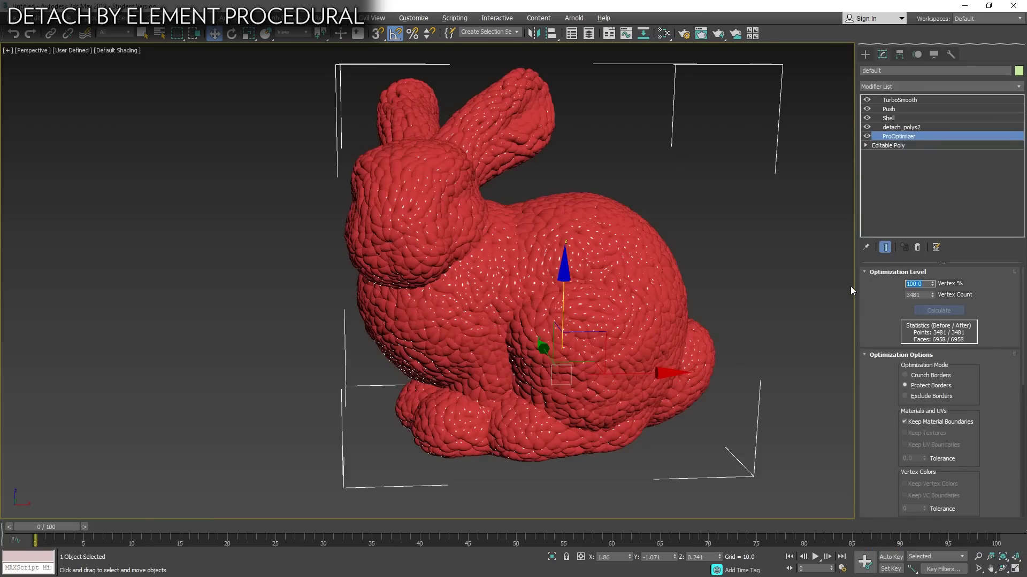
{"action": "type", "text": "2"}
{"action": "key", "text": "Return"}
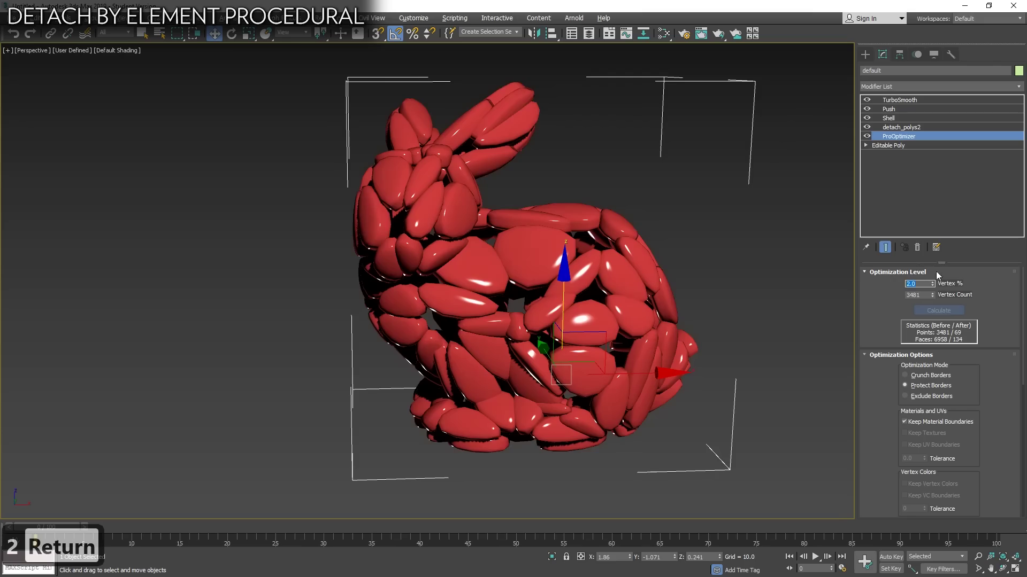
{"action": "mouse_move", "coordinate": [933, 283]}
{"action": "left_mouse_down"}
{"action": "mouse_move", "coordinate": [926, 270]}
{"action": "mouse_move", "coordinate": [922, 291]}
{"action": "mouse_move", "coordinate": [915, 270]}
{"action": "mouse_move", "coordinate": [909, 306]}
{"action": "mouse_move", "coordinate": [930, 211]}
{"action": "mouse_move", "coordinate": [922, 300]}
{"action": "mouse_move", "coordinate": [922, 268]}
{"action": "left_mouse_up"}
{"action": "left_click", "coordinate": [898, 100]}
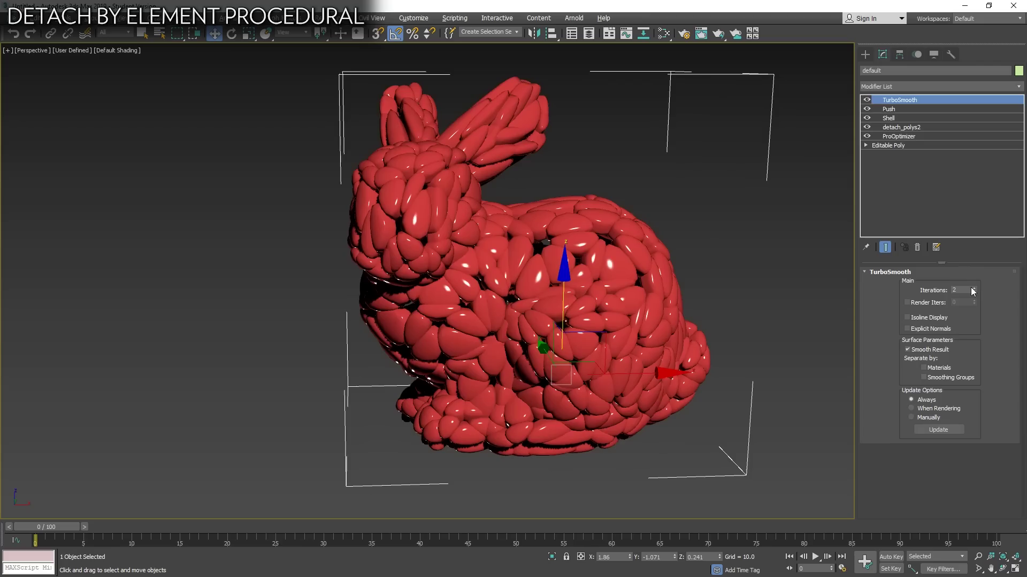
{"action": "left_click", "coordinate": [891, 128]}
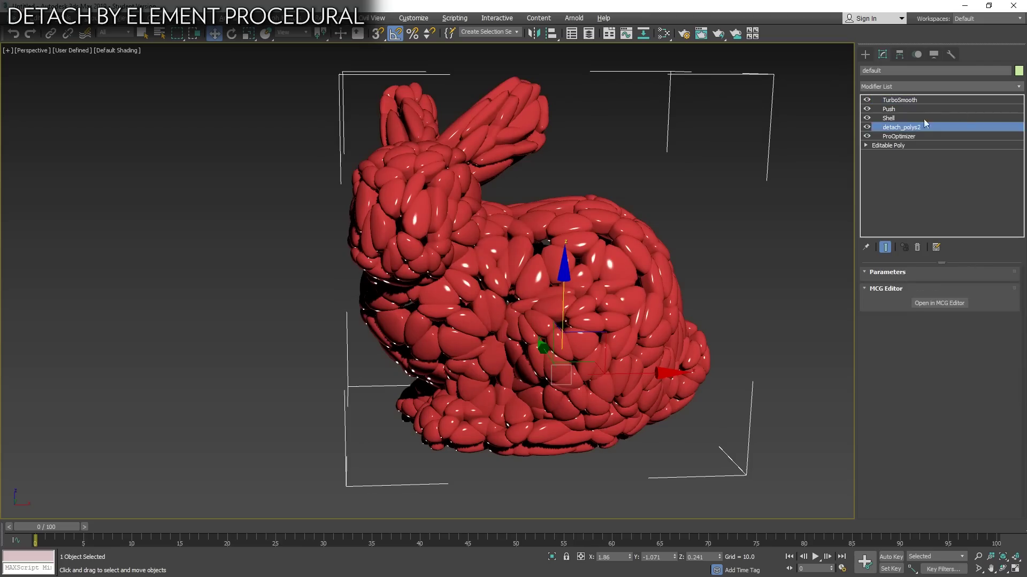
Add a second Push above detach_polys2 with a Push Value of -0.02.
{"action": "left_click", "coordinate": [1017, 87]}
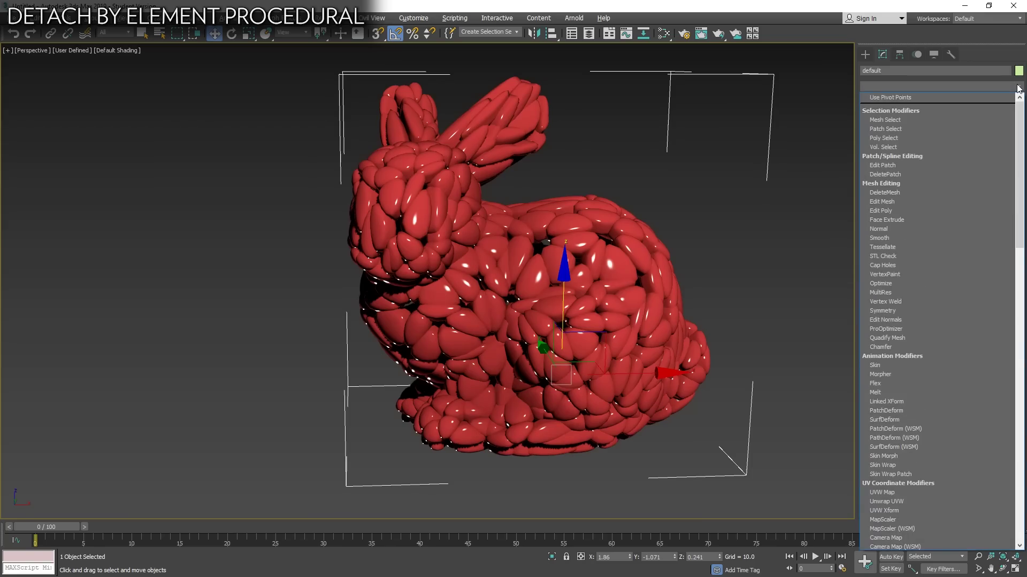
{"action": "type", "text": "push"}
{"action": "key", "text": "Return"}
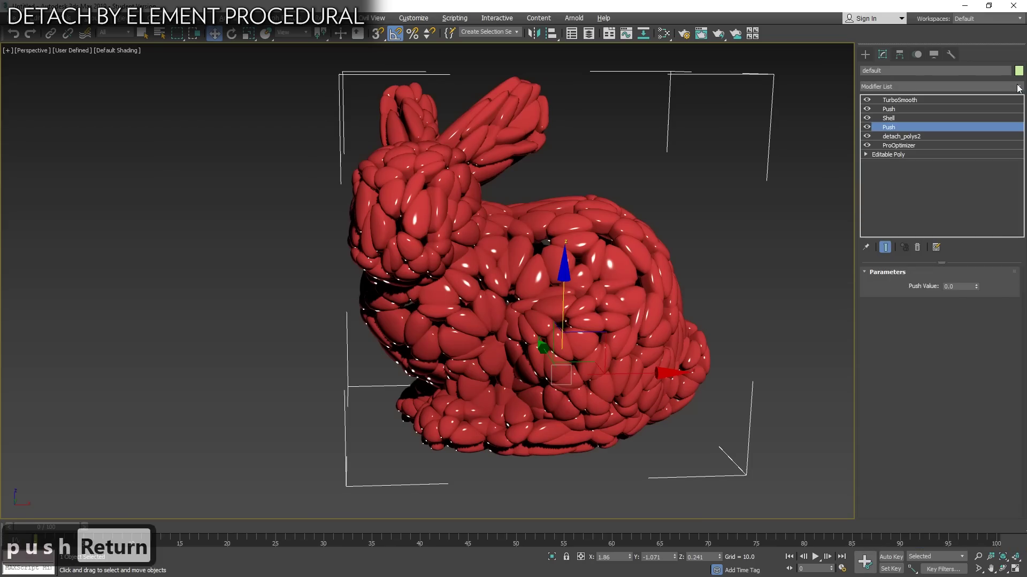
{"action": "mouse_move", "coordinate": [978, 286]}
{"action": "left_mouse_down"}
{"action": "mouse_move", "coordinate": [977, 257]}
{"action": "mouse_move", "coordinate": [979, 287]}
{"action": "mouse_move", "coordinate": [995, 249]}
{"action": "mouse_move", "coordinate": [979, 296]}
{"action": "mouse_move", "coordinate": [988, 251]}
{"action": "mouse_move", "coordinate": [989, 283]}
{"action": "mouse_move", "coordinate": [989, 271]}
{"action": "left_mouse_up"}
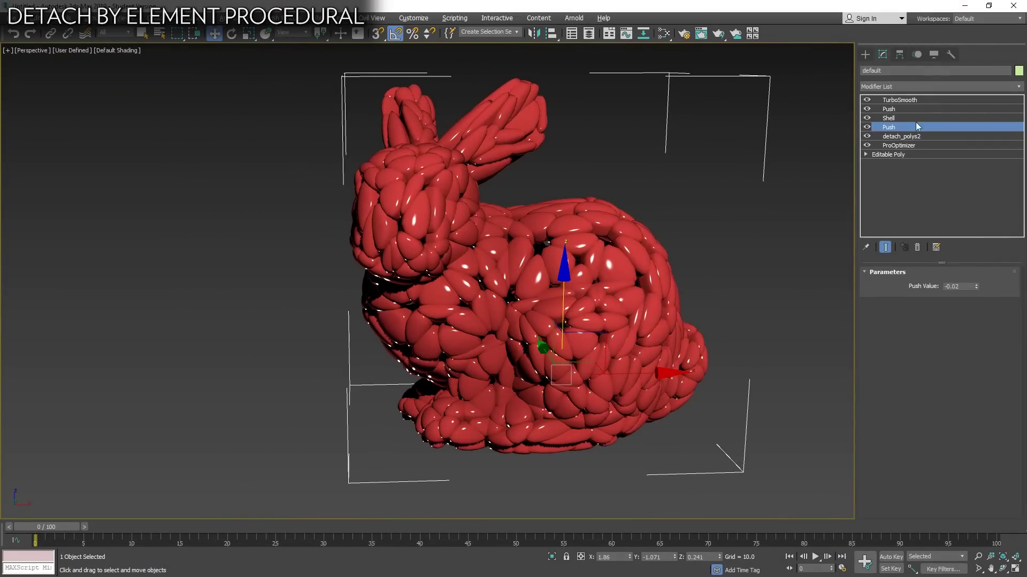
{"action": "left_click", "coordinate": [904, 146]}
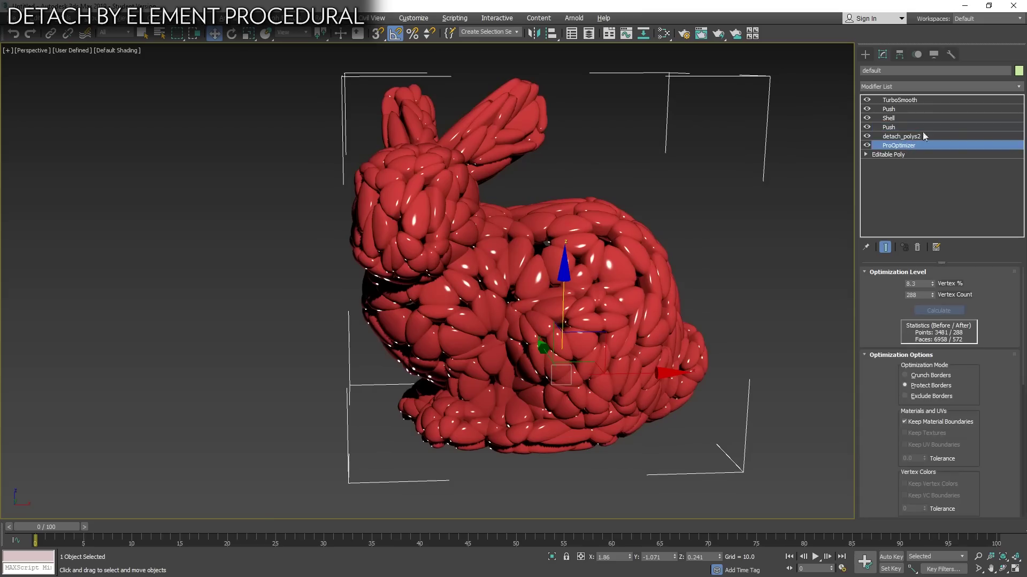
{"action": "left_click", "coordinate": [909, 137]}
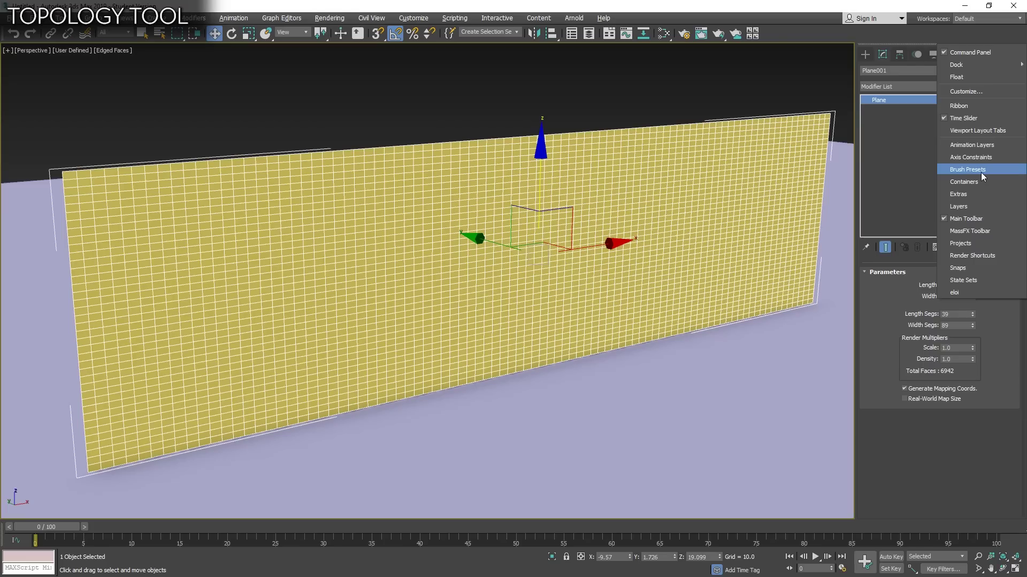
Turn on the modelling Ribbon and dock it under the main toolbar.
{"action": "left_click", "coordinate": [979, 108]}
{"action": "left_click_drag", "start_coordinate": [117, 198], "coordinate": [255, 49]}
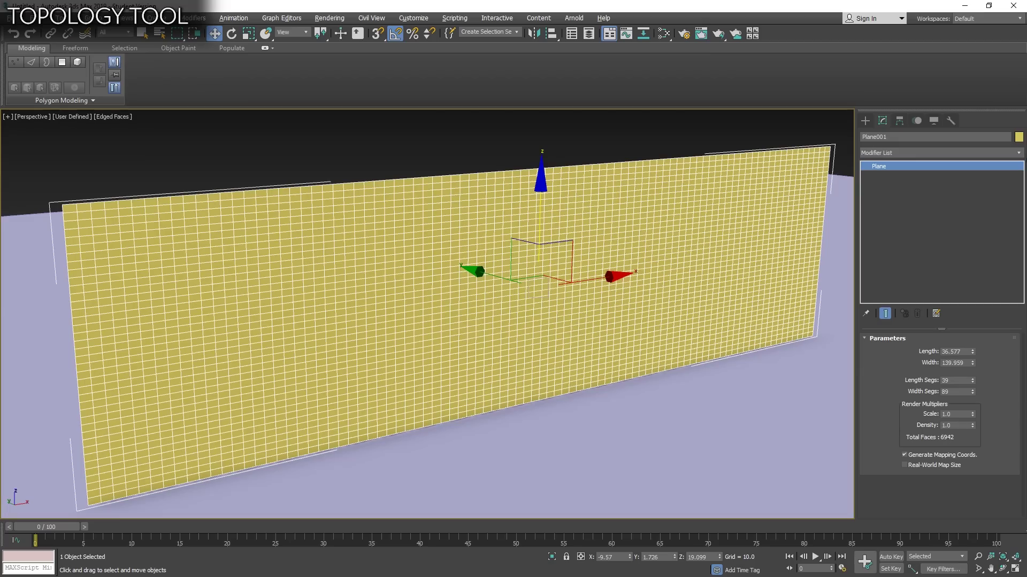
Add an Edit Poly modifier to Plane001.
{"action": "left_click", "coordinate": [1021, 154]}
{"action": "type", "text": "edit"}
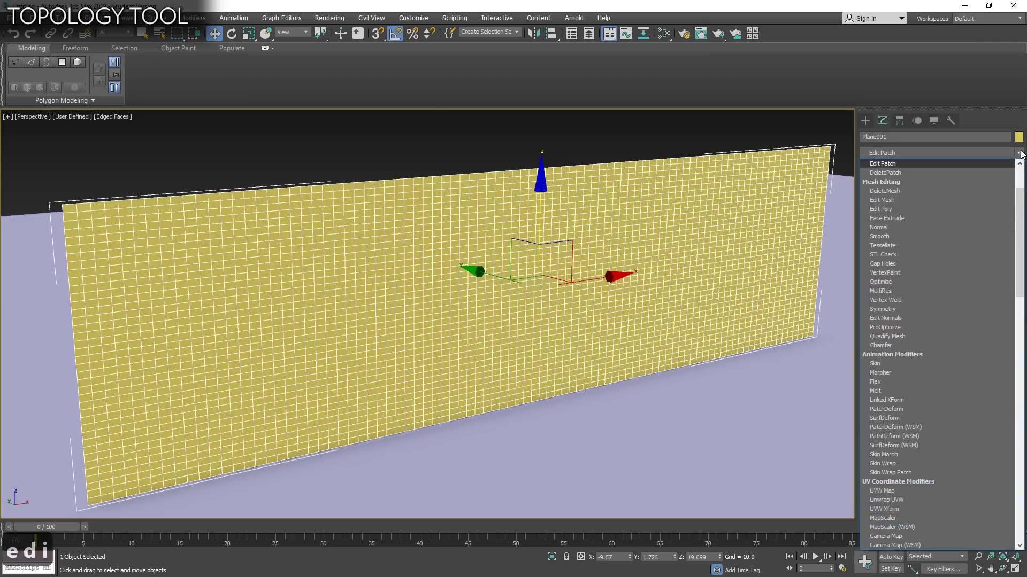
{"action": "left_click", "coordinate": [926, 209]}
Regenerate the grid with Generate Topology, undoing Brick and applying a coarse irregular Skin pattern.
{"action": "left_click", "coordinate": [61, 100]}
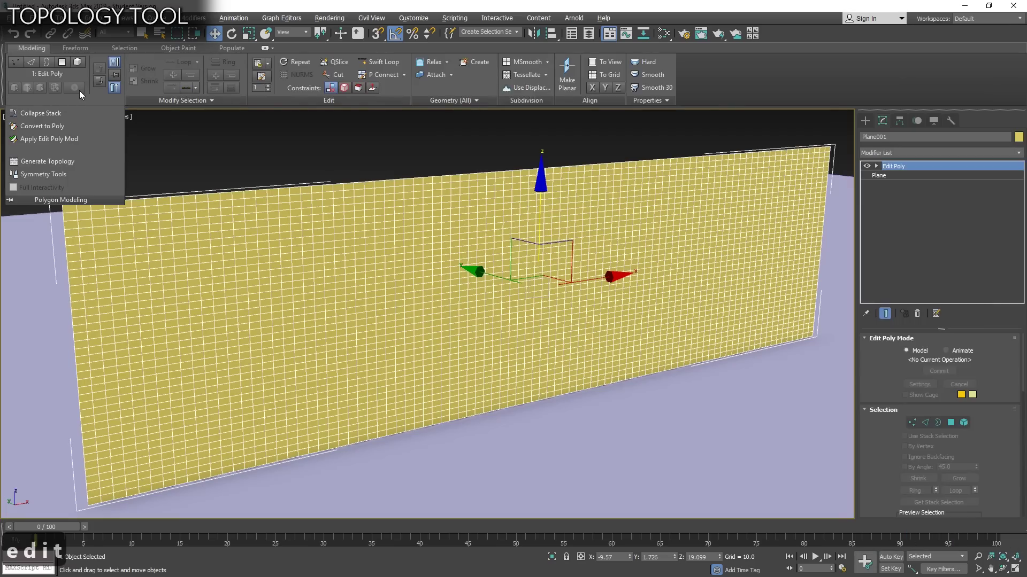
{"action": "left_click", "coordinate": [47, 164]}
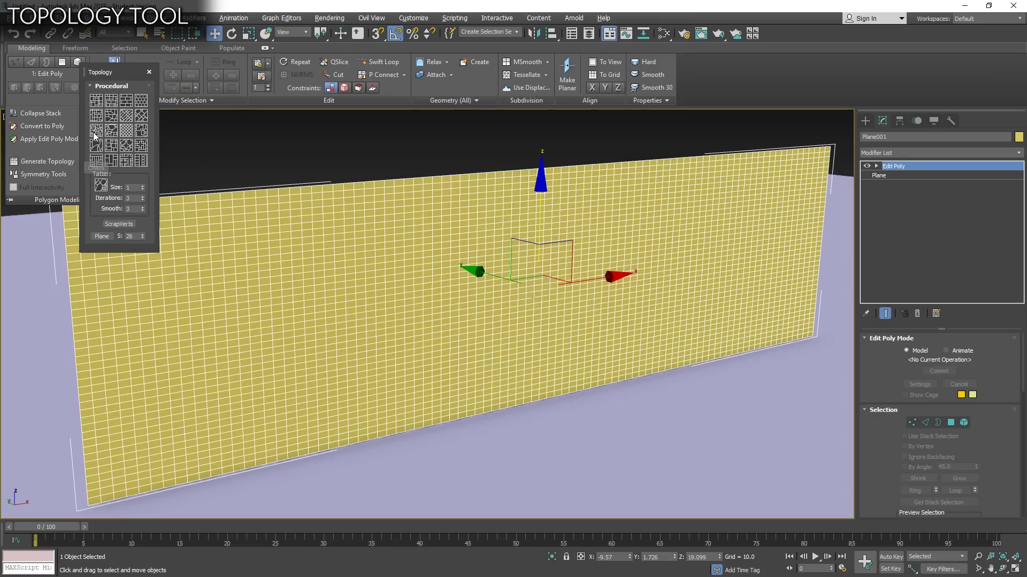
{"action": "left_click", "coordinate": [100, 102]}
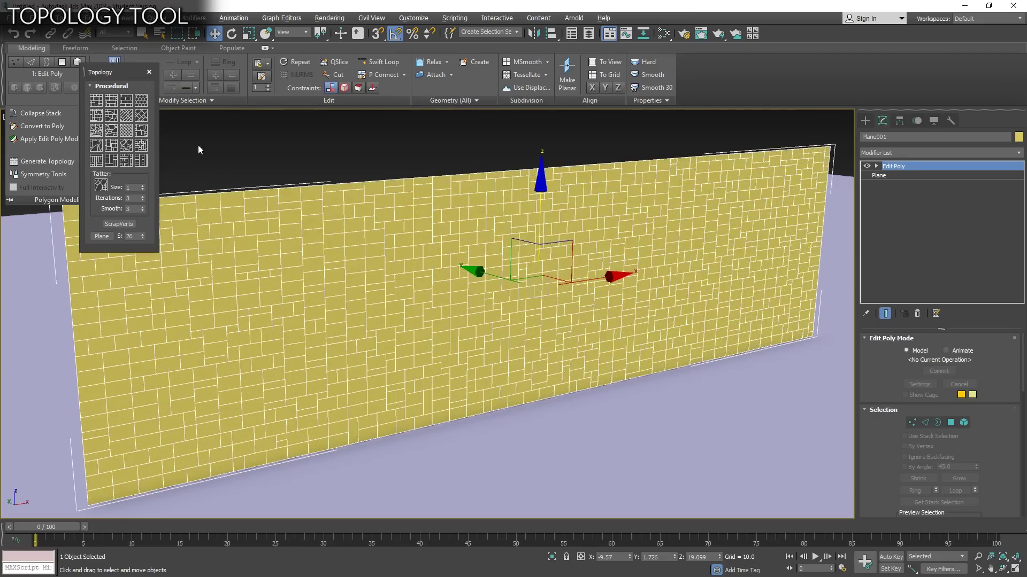
{"action": "key", "text": "ctrl+z"}
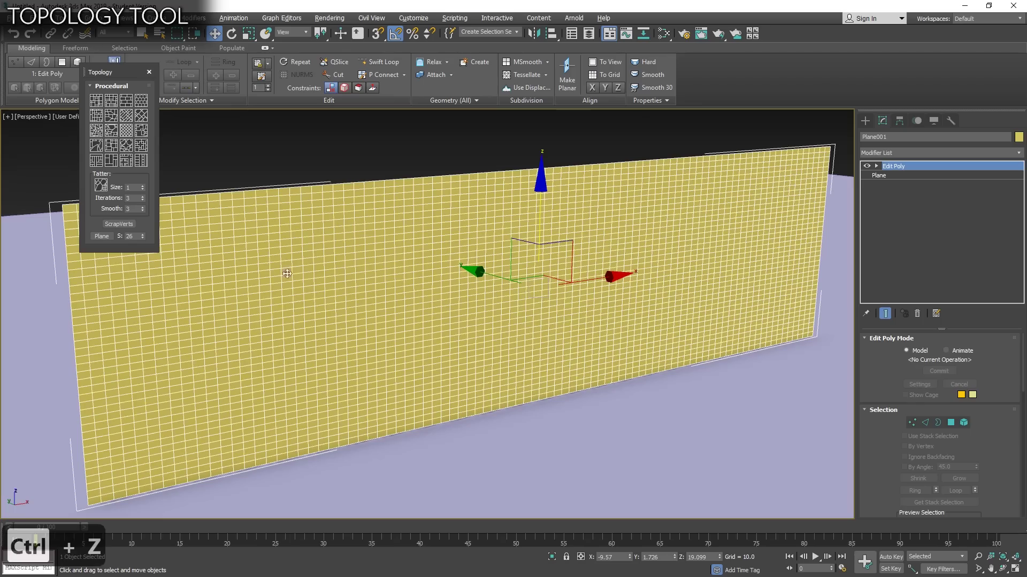
{"action": "left_click", "coordinate": [96, 132]}
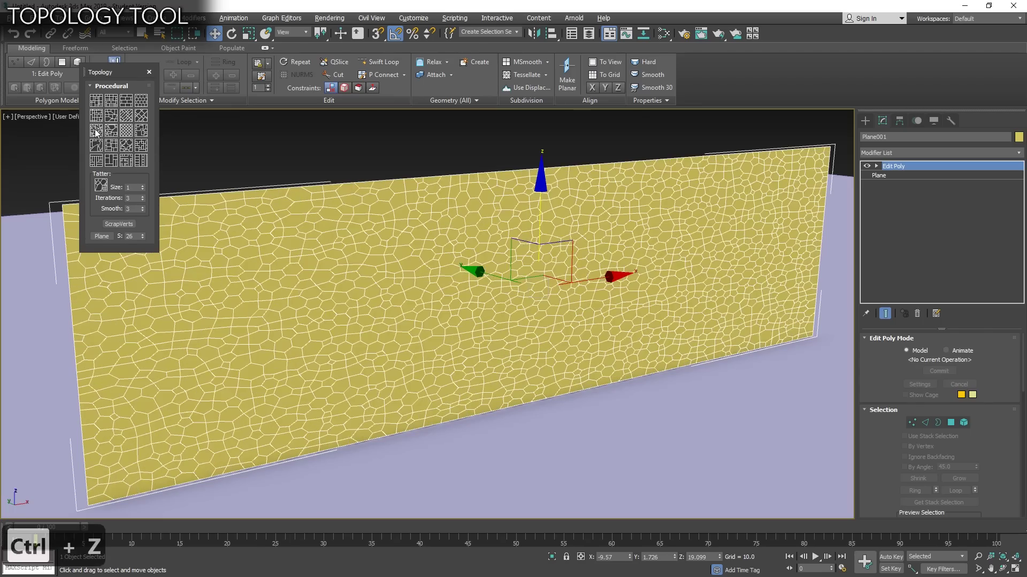
{"action": "left_click", "coordinate": [96, 131]}
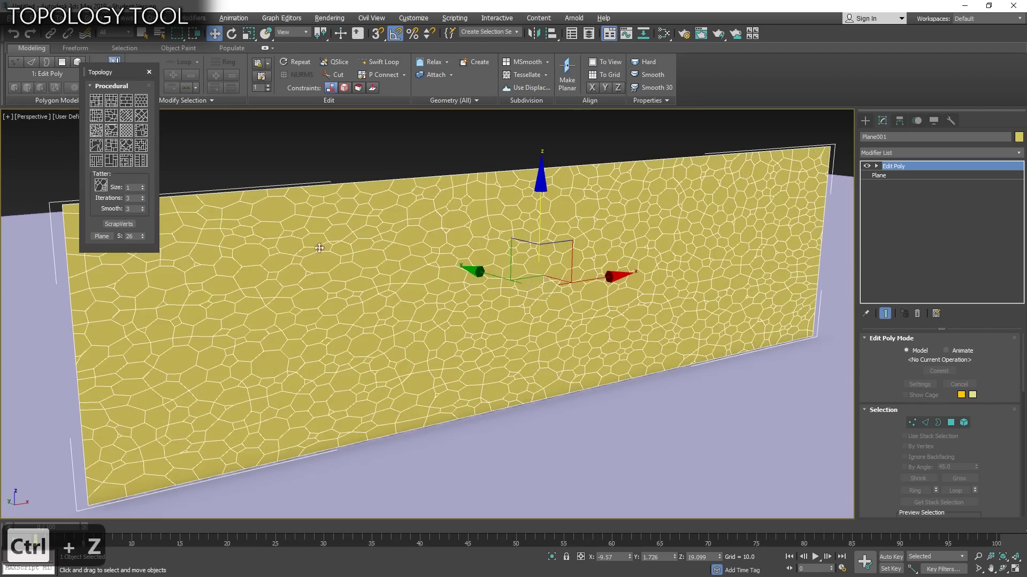
{"action": "left_click", "coordinate": [150, 72]}
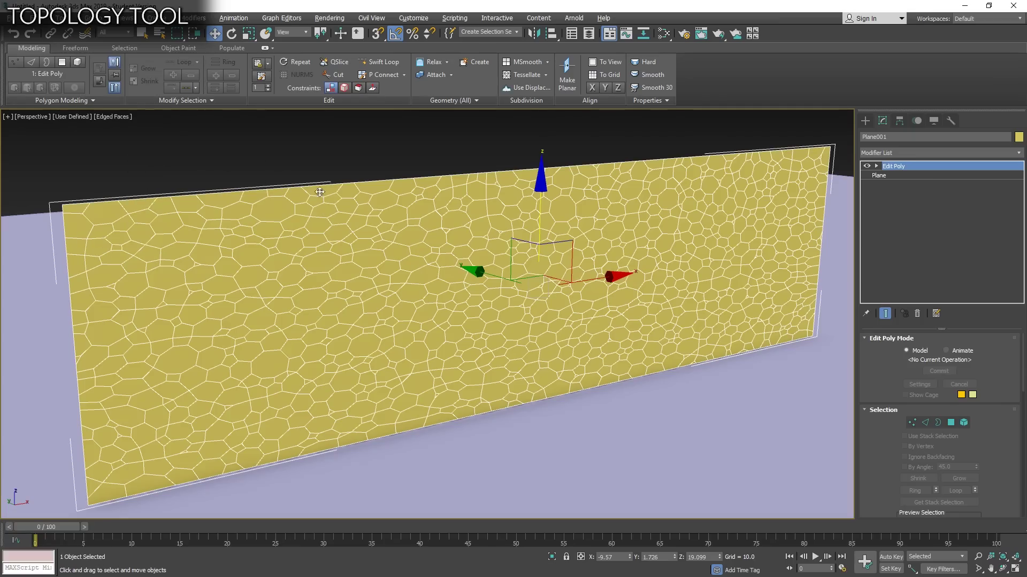
Stack a second Edit Poly on the plane and enter Polygon level.
{"action": "left_click", "coordinate": [1019, 153]}
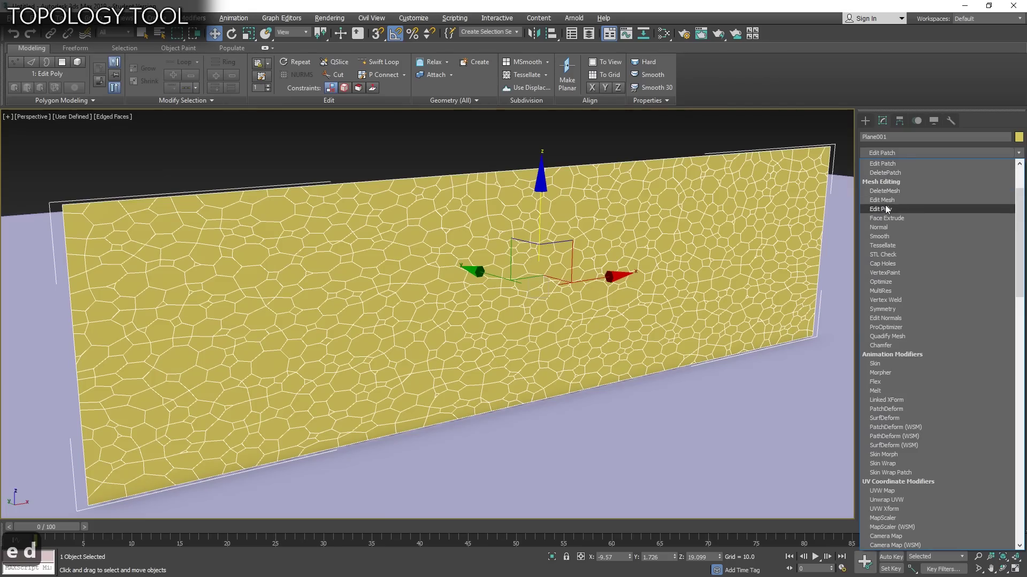
{"action": "left_click", "coordinate": [888, 209]}
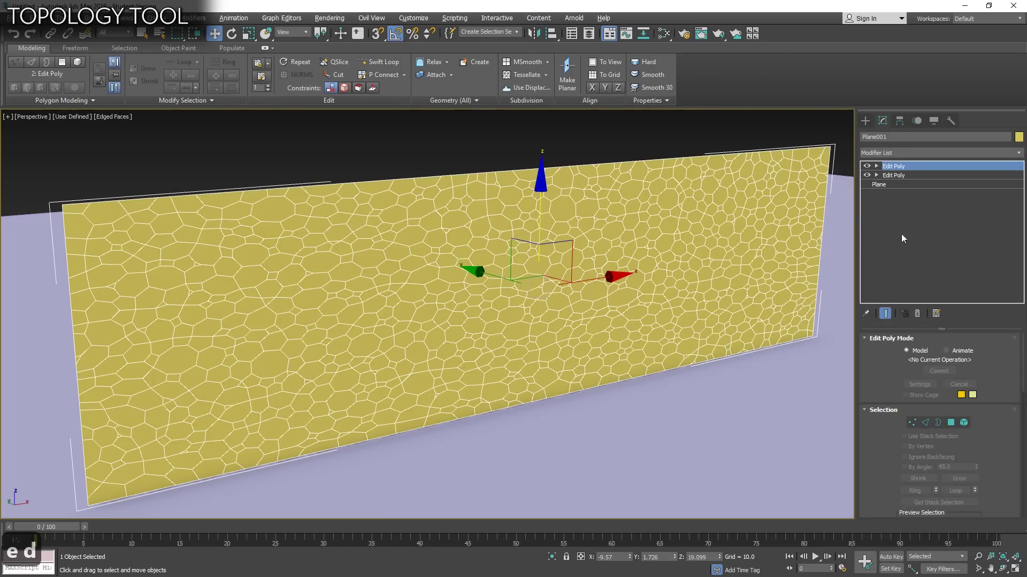
{"action": "left_click", "coordinate": [951, 423]}
Bevel all polygons By Polygon with height 0.694 and outline -0.03.
{"action": "key", "text": "ctrl+a"}
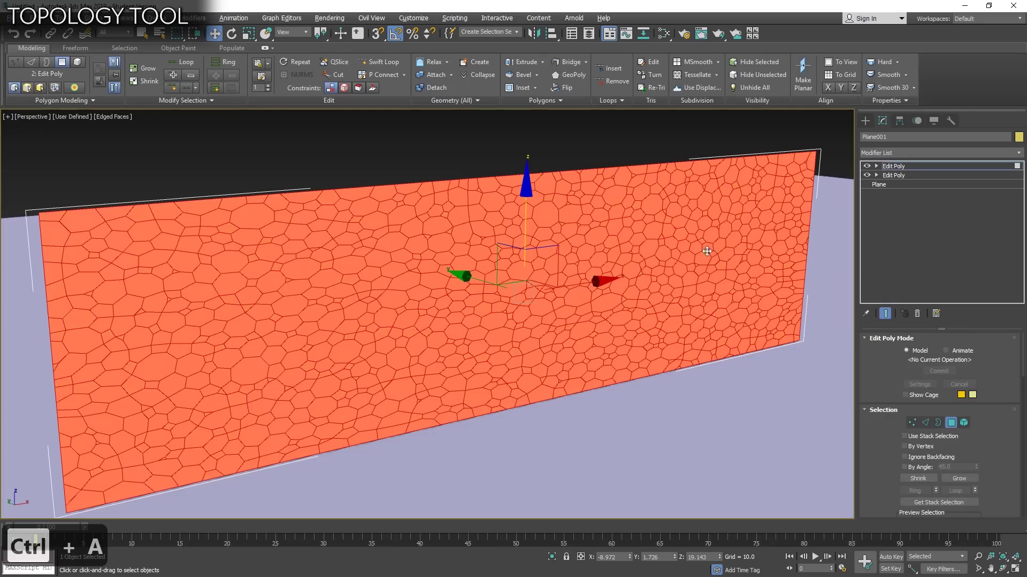
{"action": "middle_click_drag", "start_coordinate": [578, 274], "coordinate": [604, 243]}
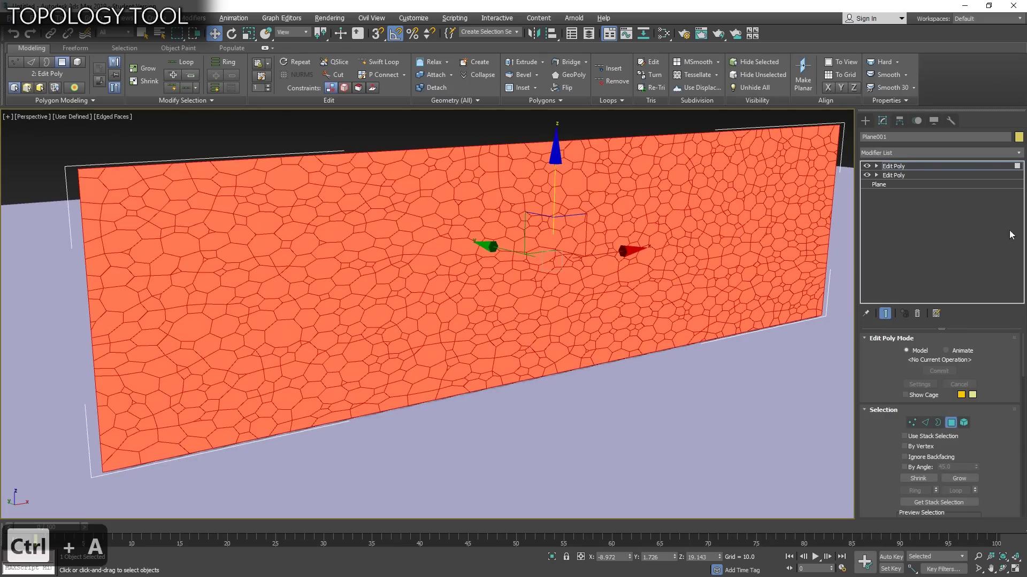
{"action": "left_click_drag", "start_coordinate": [983, 369], "coordinate": [1005, 202]}
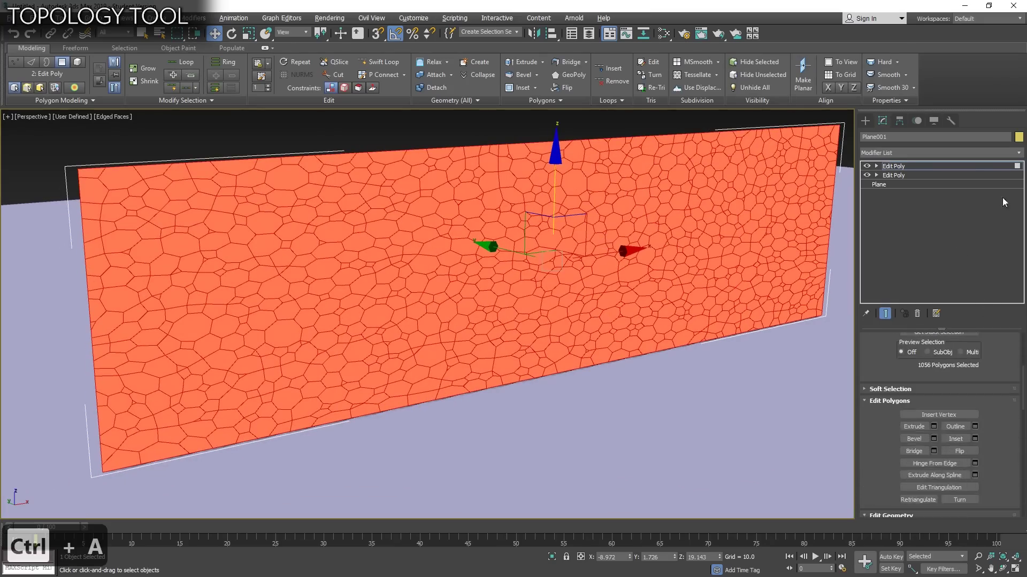
{"action": "left_click", "coordinate": [934, 438]}
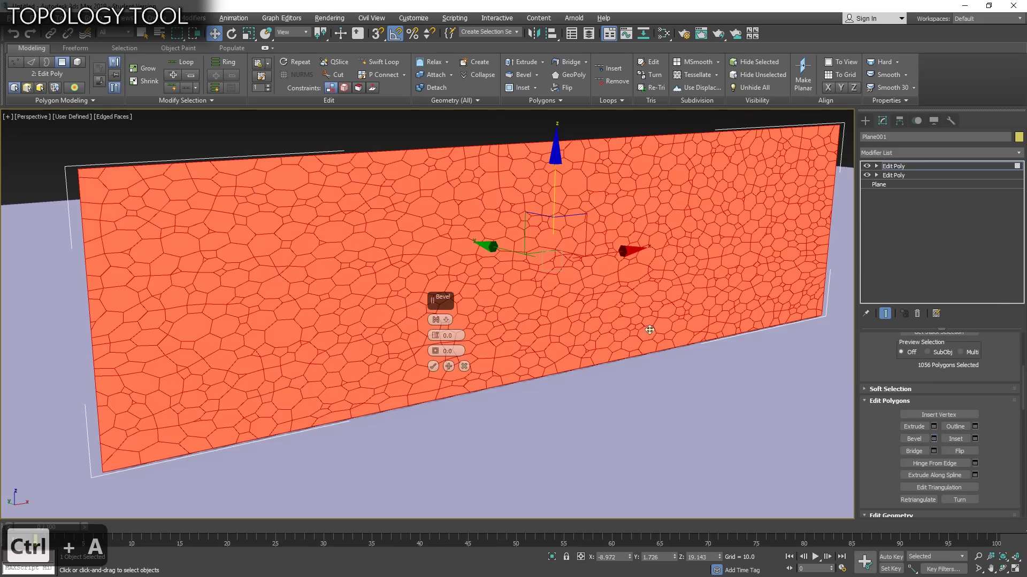
{"action": "left_click_drag", "start_coordinate": [437, 337], "coordinate": [434, 334]}
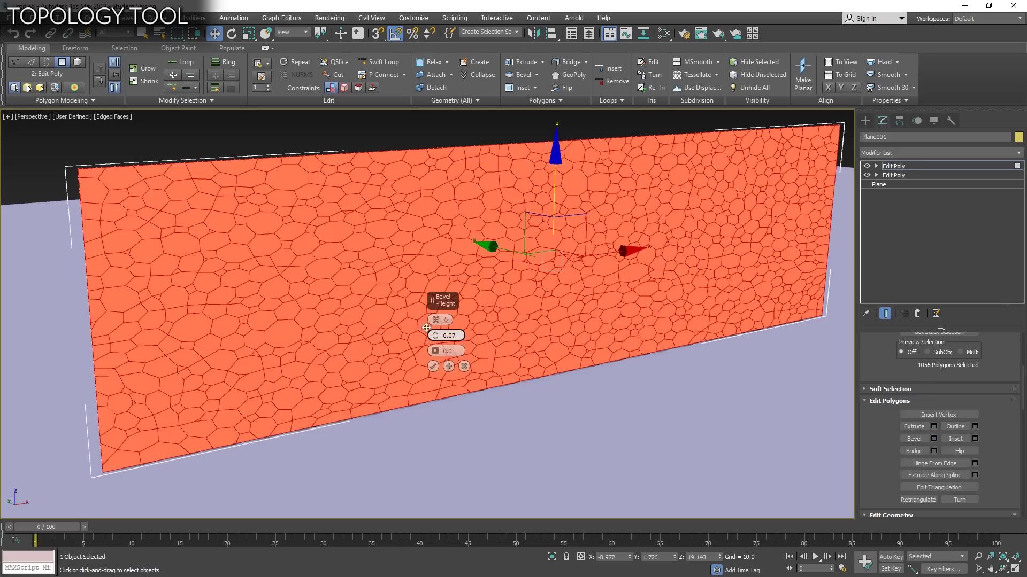
{"action": "middle_click_drag", "start_coordinate": [434, 334], "coordinate": [424, 332], "text": "alt"}
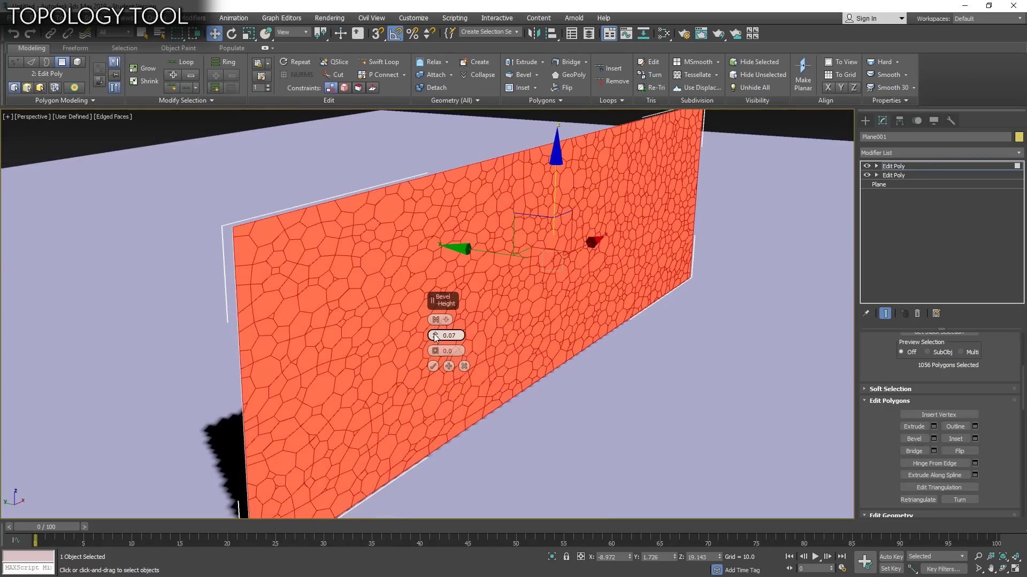
{"action": "left_click_drag", "start_coordinate": [436, 336], "coordinate": [436, 328]}
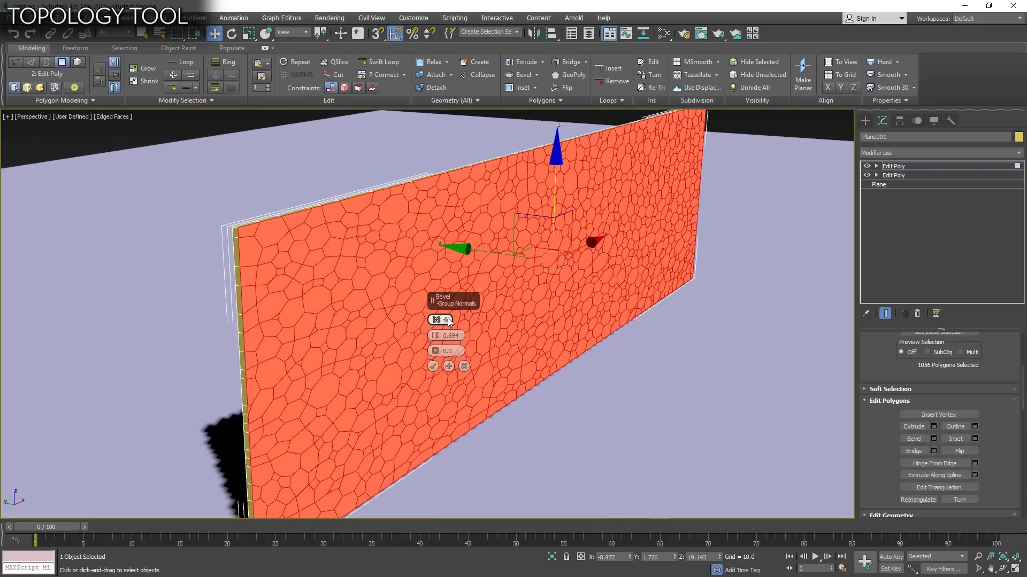
{"action": "left_click", "coordinate": [448, 320]}
{"action": "left_click", "coordinate": [483, 351]}
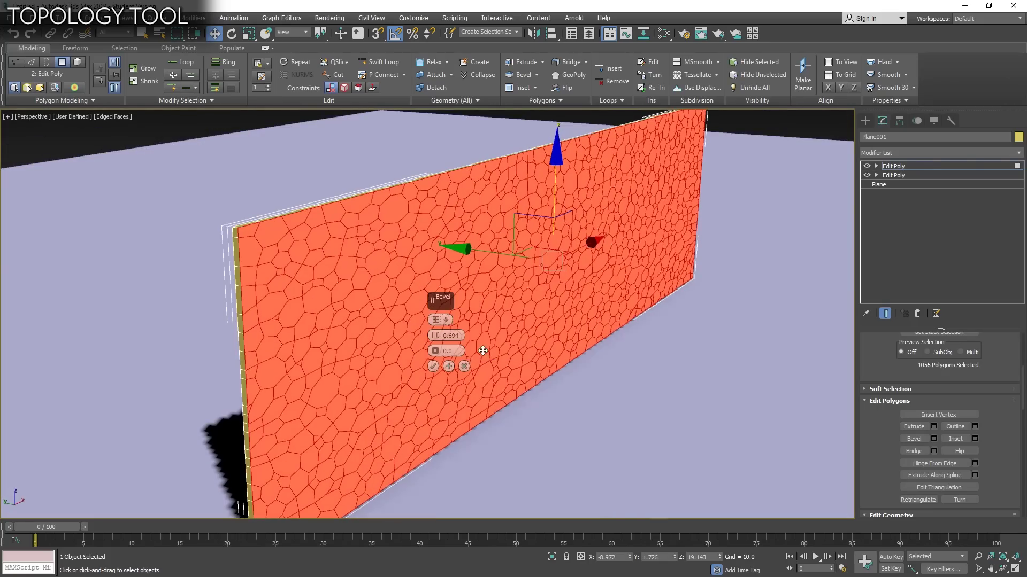
{"action": "left_click_drag", "start_coordinate": [436, 350], "coordinate": [435, 355]}
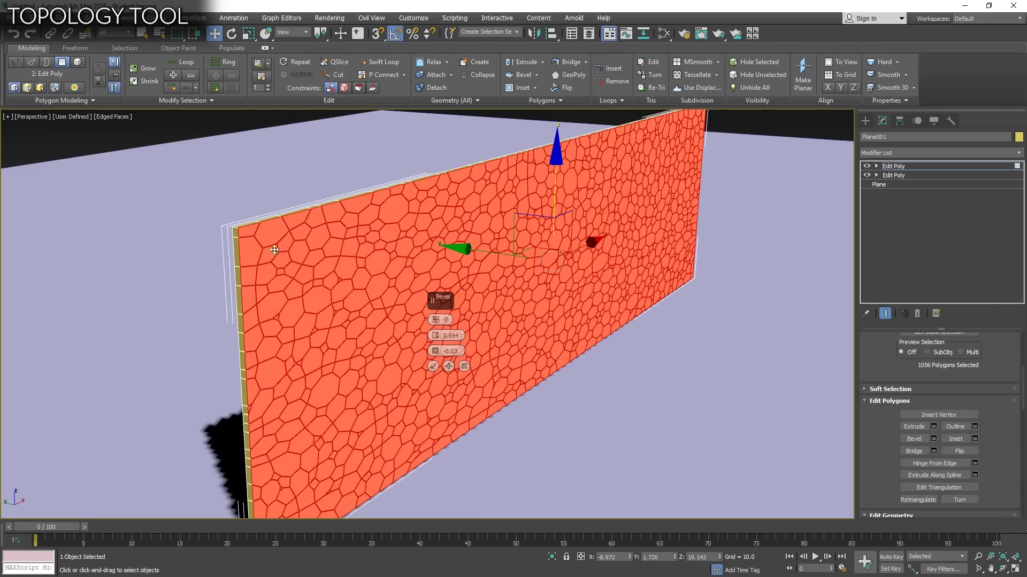
{"action": "left_click", "coordinate": [433, 368]}
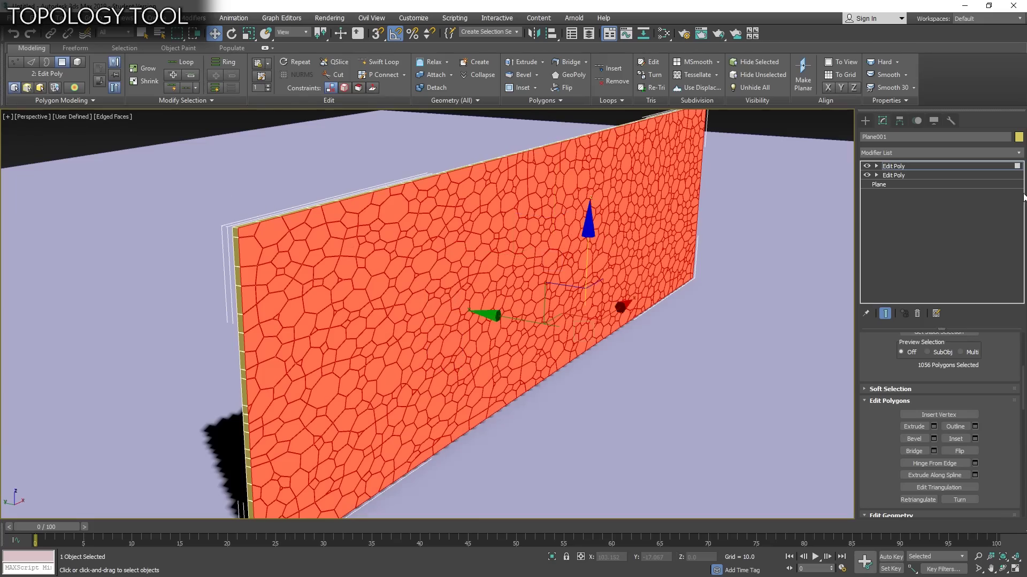
Add TurboSmooth to the bevelled wall, deselect it and turn off Edged Faces.
{"action": "left_click", "coordinate": [1019, 153]}
{"action": "type", "text": "turo"}
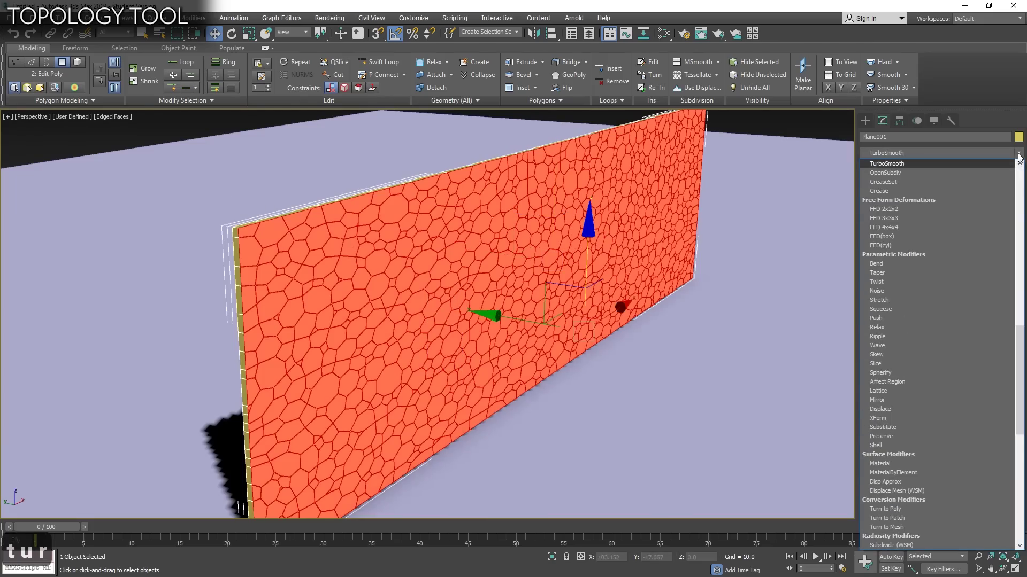
{"action": "key", "text": "Return"}
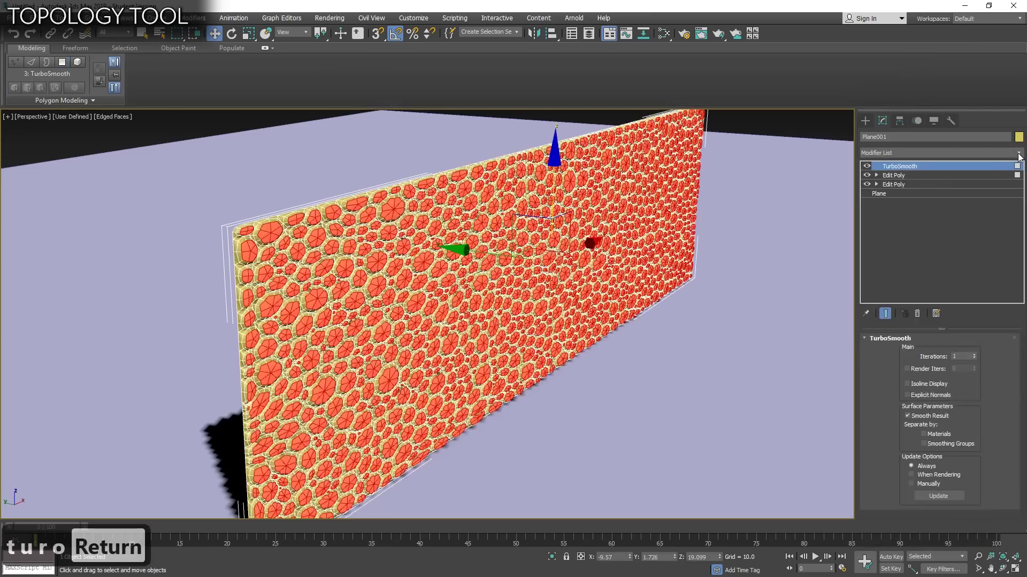
{"action": "middle_click_drag", "start_coordinate": [721, 219], "coordinate": [676, 215], "text": "alt"}
{"action": "left_click", "coordinate": [437, 130]}
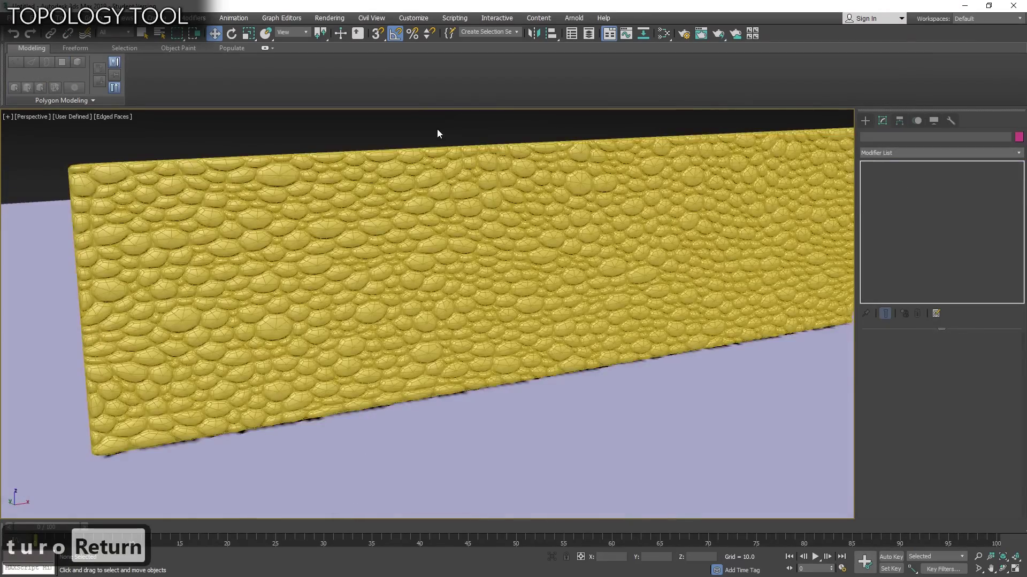
{"action": "middle_click_drag", "start_coordinate": [437, 131], "coordinate": [485, 146]}
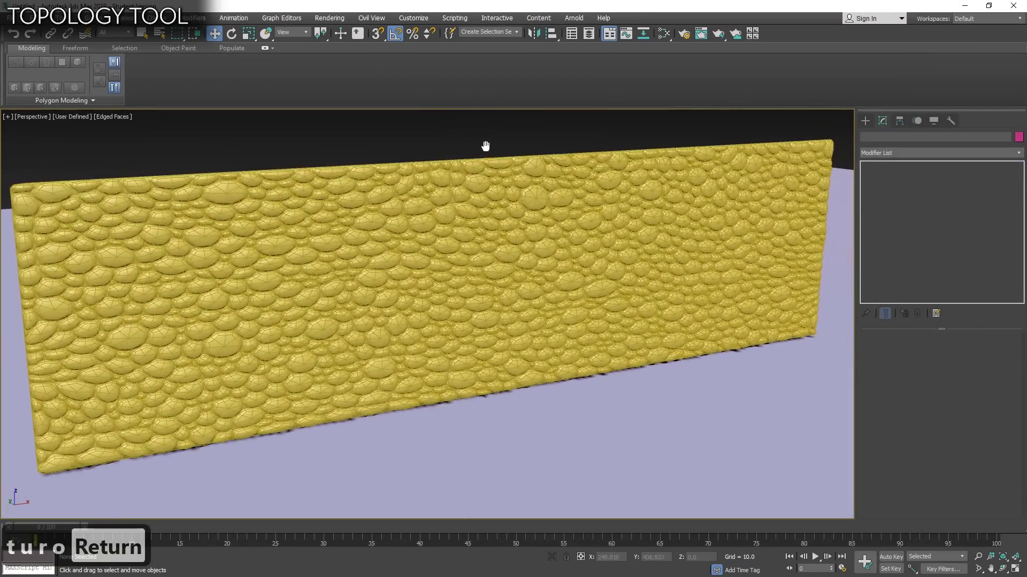
{"action": "key", "text": "F4"}
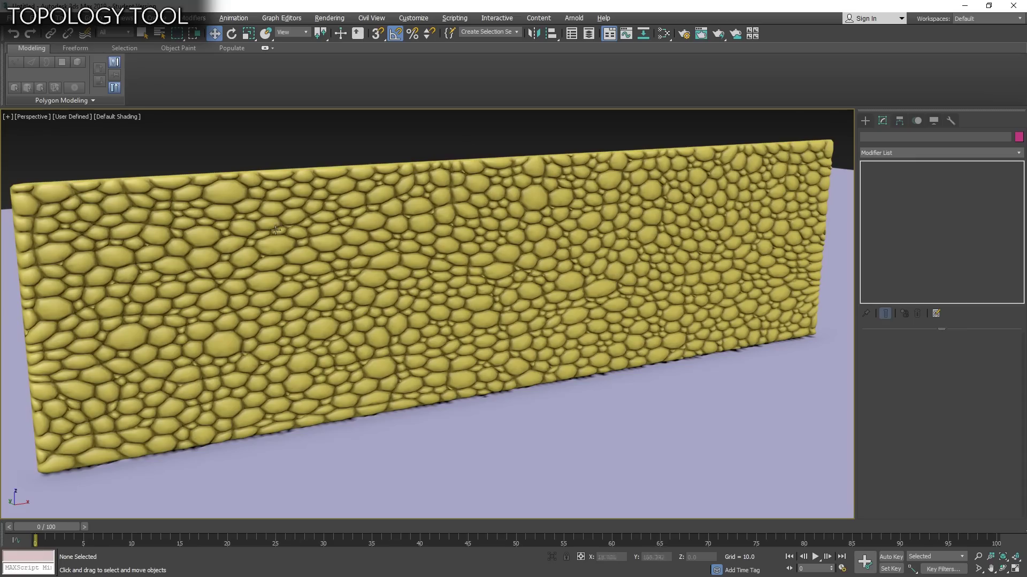
{"action": "middle_click_drag", "start_coordinate": [276, 230], "coordinate": [293, 218], "text": "alt"}
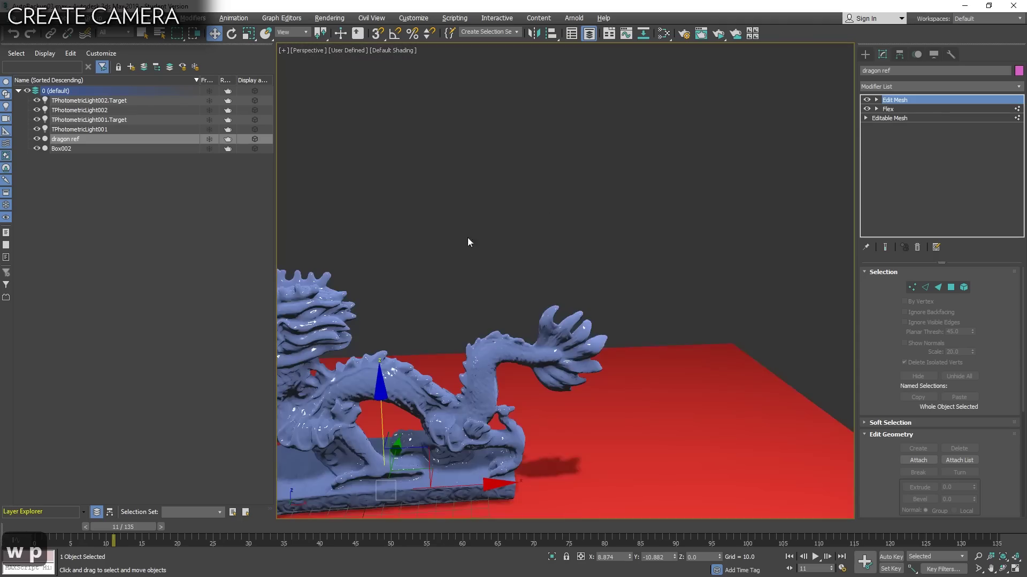
Frame the dragon and create a Physical Camera from the Perspective view.
{"action": "middle_click_drag", "start_coordinate": [467, 238], "coordinate": [580, 259]}
{"action": "key", "text": "ctrl+c"}
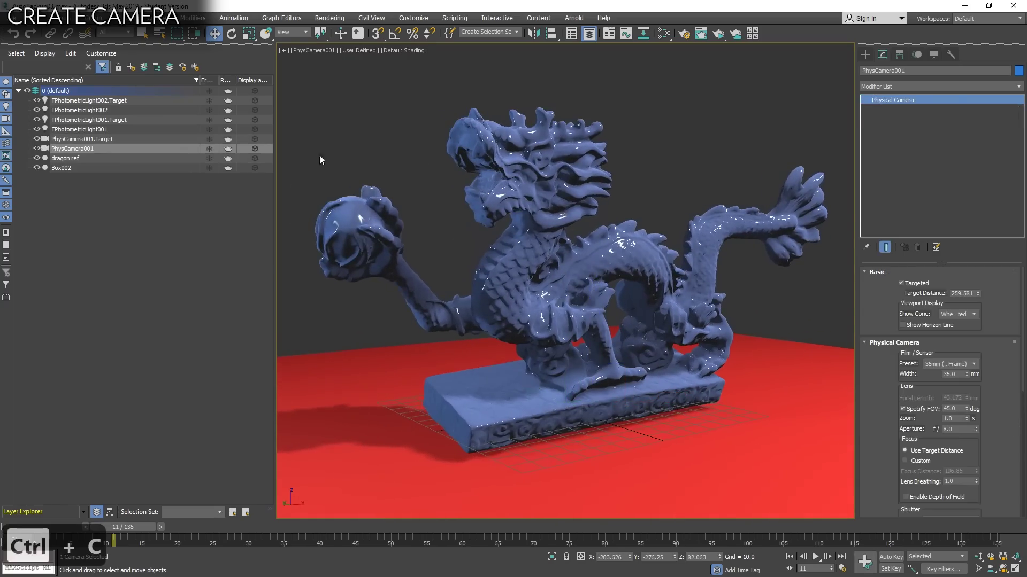
{"action": "key", "text": "c"}
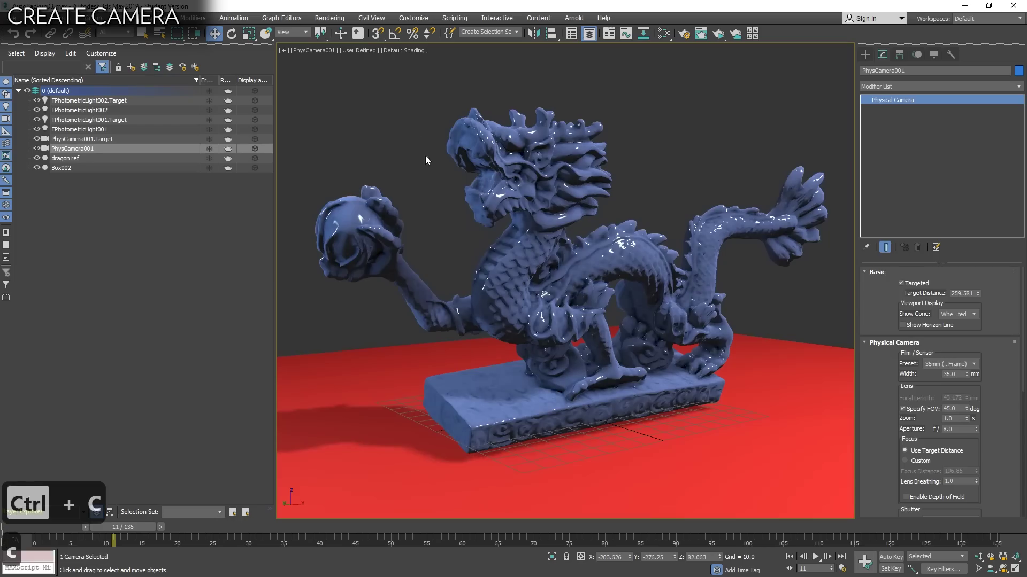
{"action": "key", "text": "p"}
{"action": "scroll", "coordinate": [607, 206], "scroll_direction": "down", "scroll_amount": 5}
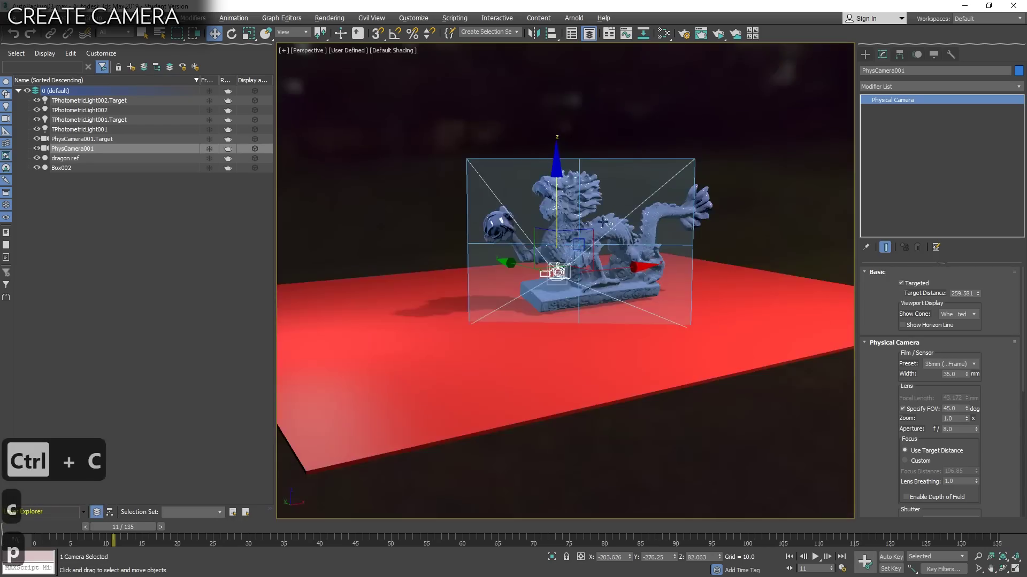
{"action": "middle_click_drag", "start_coordinate": [607, 205], "coordinate": [568, 242], "text": "alt"}
{"action": "key", "text": "c"}
{"action": "key", "text": "p"}
Reframe the dragon up close and match the physical camera to that view.
{"action": "scroll", "coordinate": [570, 241], "scroll_direction": "down", "scroll_amount": 5}
{"action": "scroll", "coordinate": [569, 242], "scroll_direction": "up", "scroll_amount": 10}
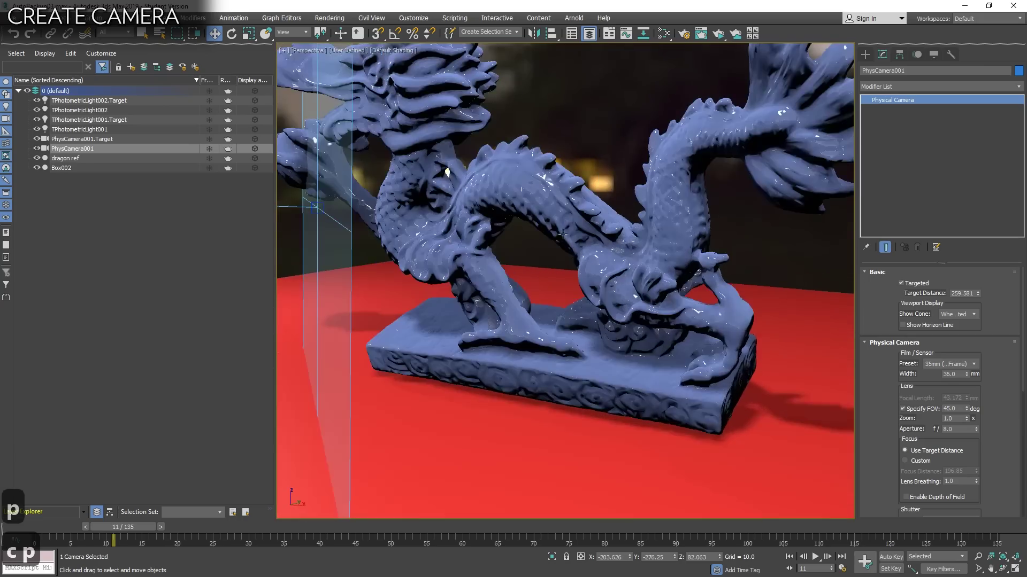
{"action": "scroll", "coordinate": [562, 233], "scroll_direction": "down", "scroll_amount": 5}
{"action": "middle_click_drag", "start_coordinate": [562, 233], "coordinate": [573, 268], "text": "alt"}
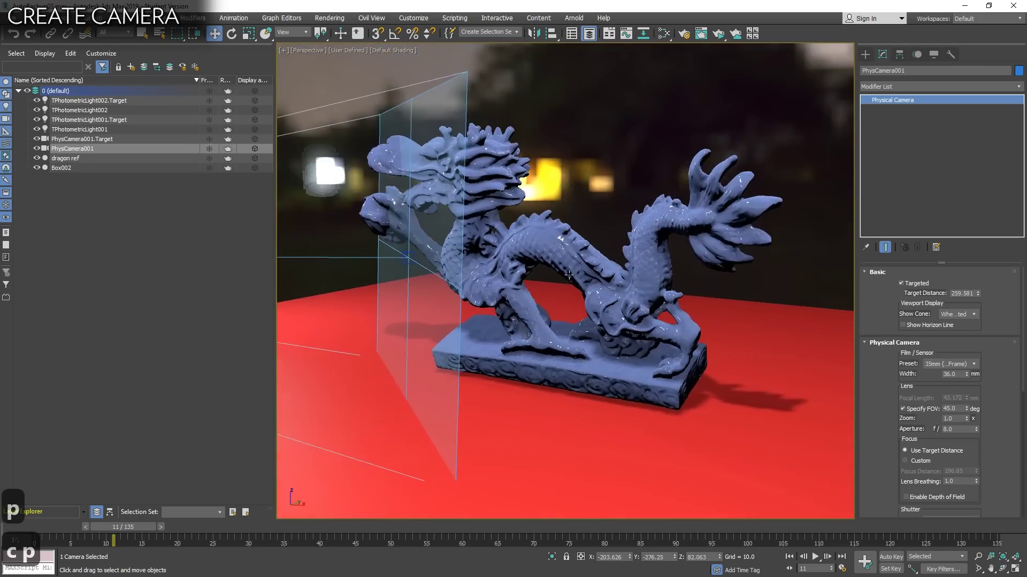
{"action": "key", "text": "ctrl+c"}
{"action": "key", "text": "w"}
{"action": "key", "text": "c"}
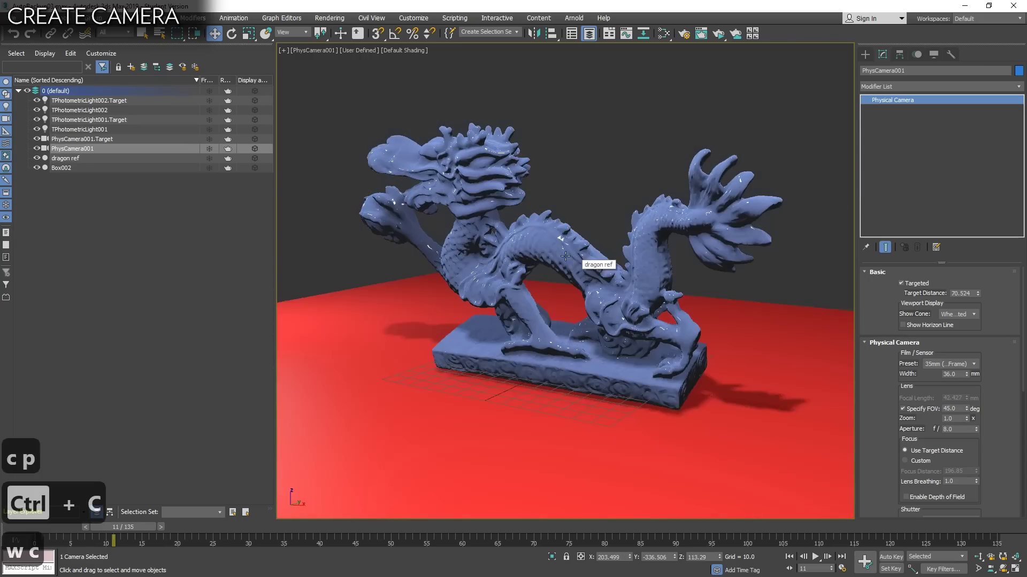
{"action": "key", "text": "p"}
{"action": "middle_click_drag", "start_coordinate": [565, 261], "coordinate": [684, 269], "text": "alt"}
{"action": "scroll", "coordinate": [744, 268], "scroll_direction": "down", "scroll_amount": 4}
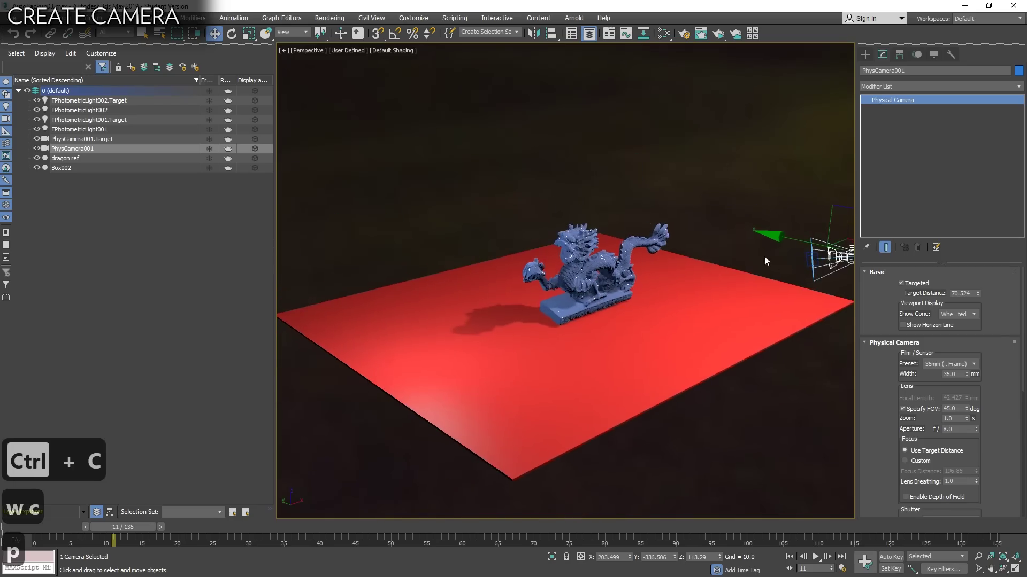
{"action": "scroll", "coordinate": [769, 196], "scroll_direction": "up", "scroll_amount": 4}
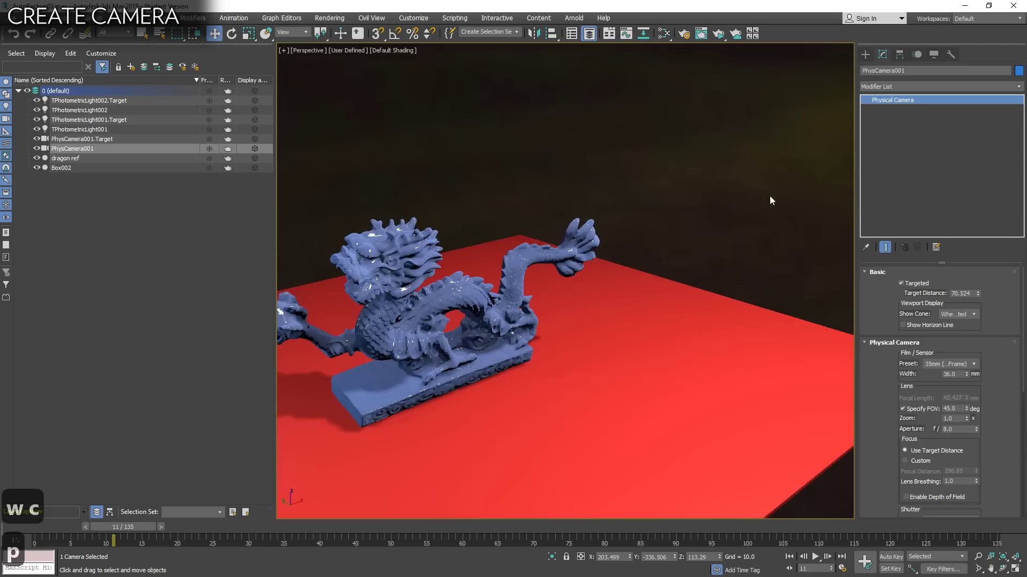
Place an Arnold Fisheye camera beside the dragon.
{"action": "left_click", "coordinate": [865, 55]}
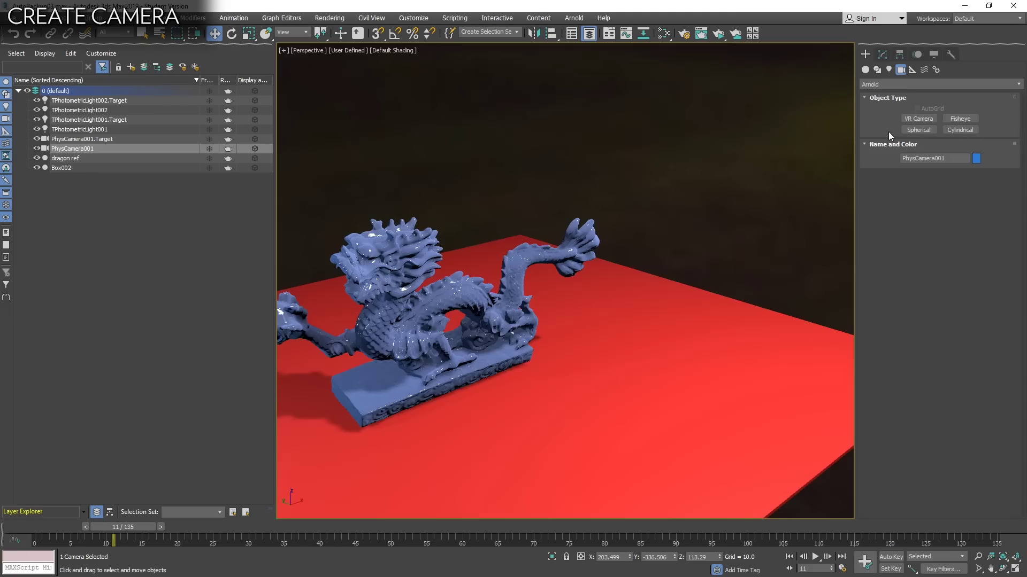
{"action": "left_click", "coordinate": [960, 118]}
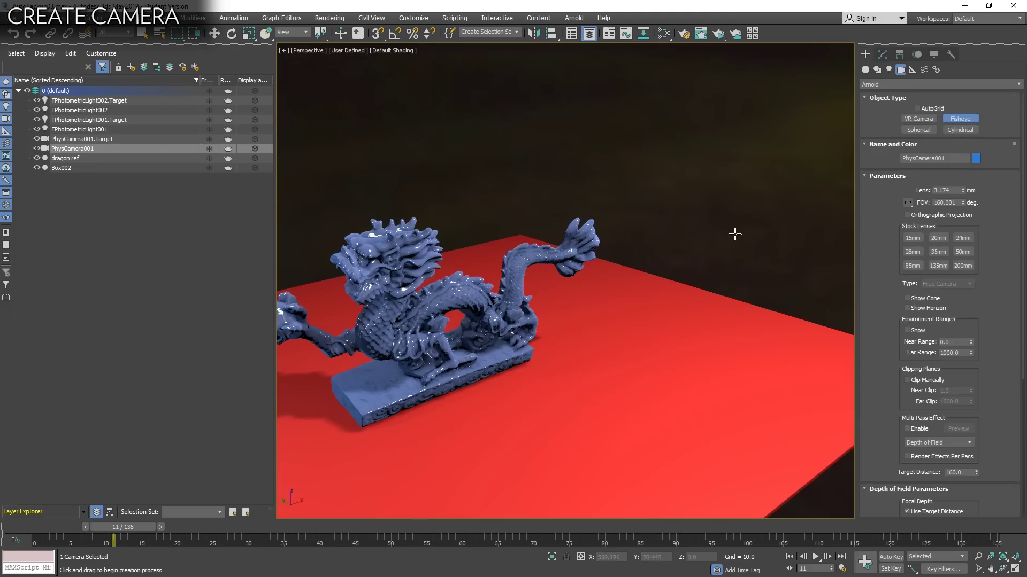
{"action": "left_click", "coordinate": [675, 249]}
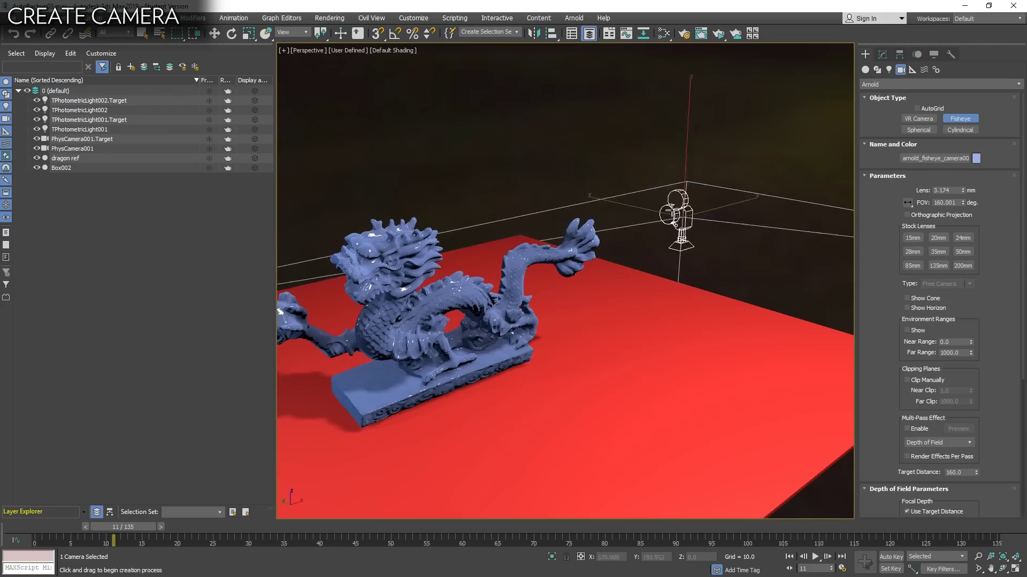
{"action": "key", "text": "w"}
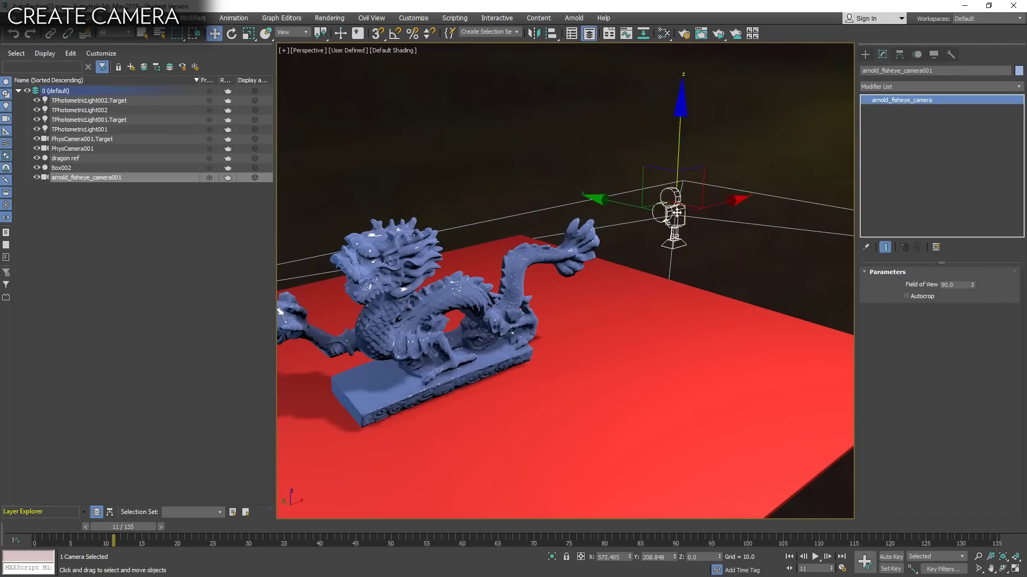
Zoom in close on the dragon and match the fisheye camera to that view.
{"action": "scroll", "coordinate": [696, 213], "scroll_direction": "up", "scroll_amount": 6}
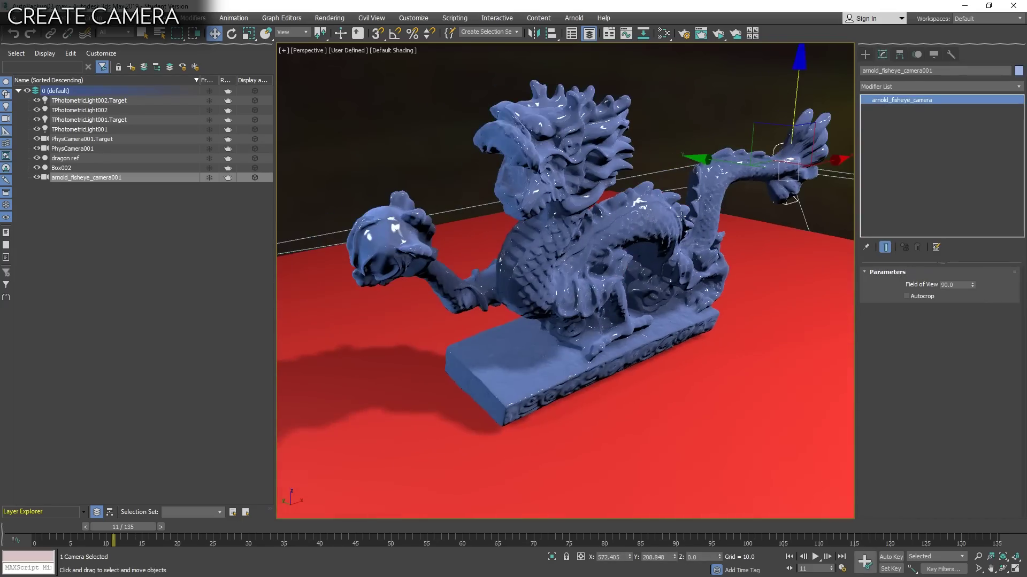
{"action": "scroll", "coordinate": [681, 215], "scroll_direction": "up", "scroll_amount": 2}
{"action": "middle_click_drag", "start_coordinate": [680, 215], "coordinate": [696, 283]}
{"action": "scroll", "coordinate": [634, 272], "scroll_direction": "up", "scroll_amount": 2}
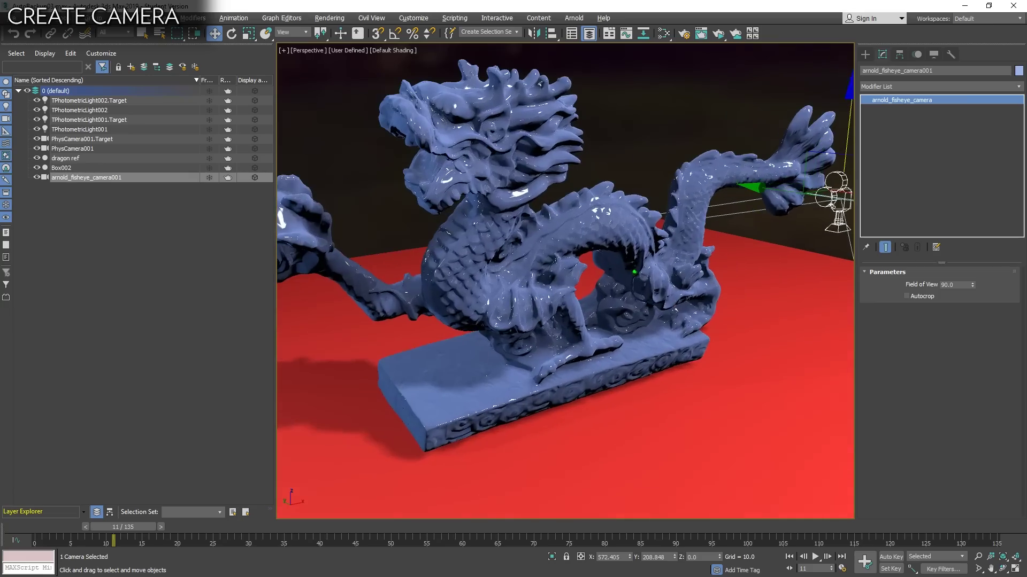
{"action": "key", "text": "ctrl+c"}
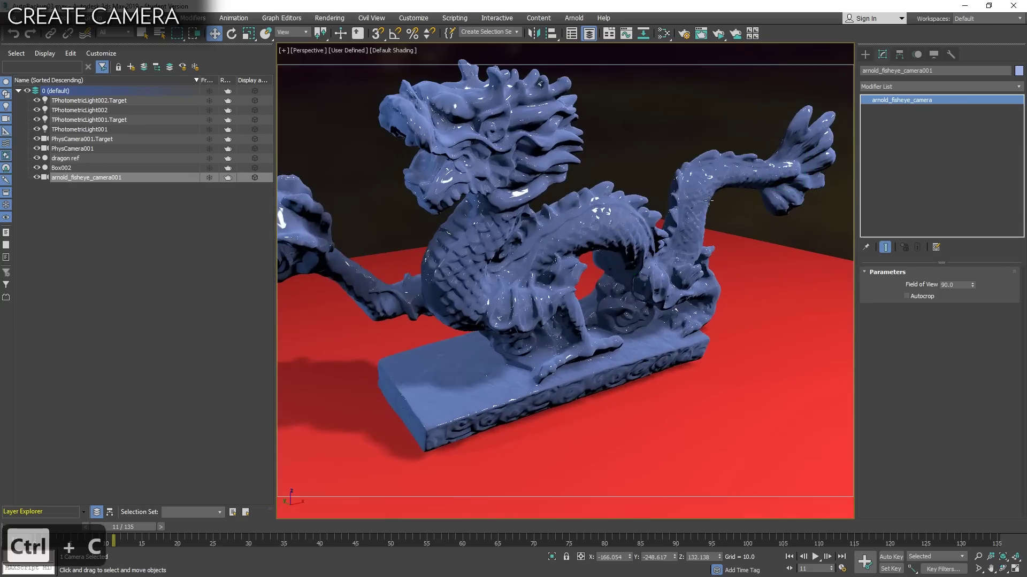
Orbit and zoom around the dragon, plane and camera, then match the camera to the view.
{"action": "key", "text": "t"}
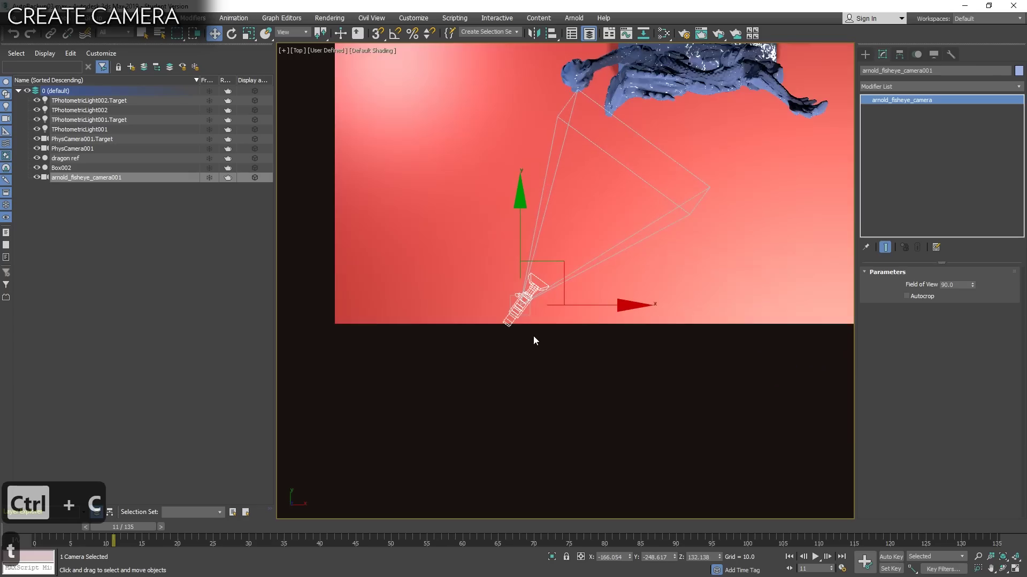
{"action": "middle_click_drag", "start_coordinate": [518, 304], "coordinate": [524, 347], "text": "alt"}
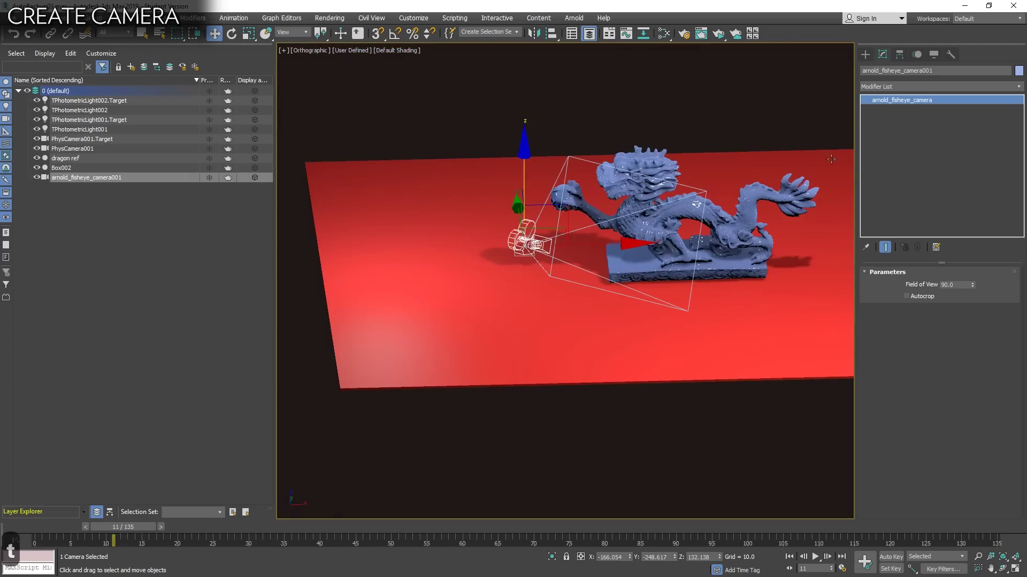
{"action": "scroll", "coordinate": [550, 225], "scroll_direction": "up", "scroll_amount": 3}
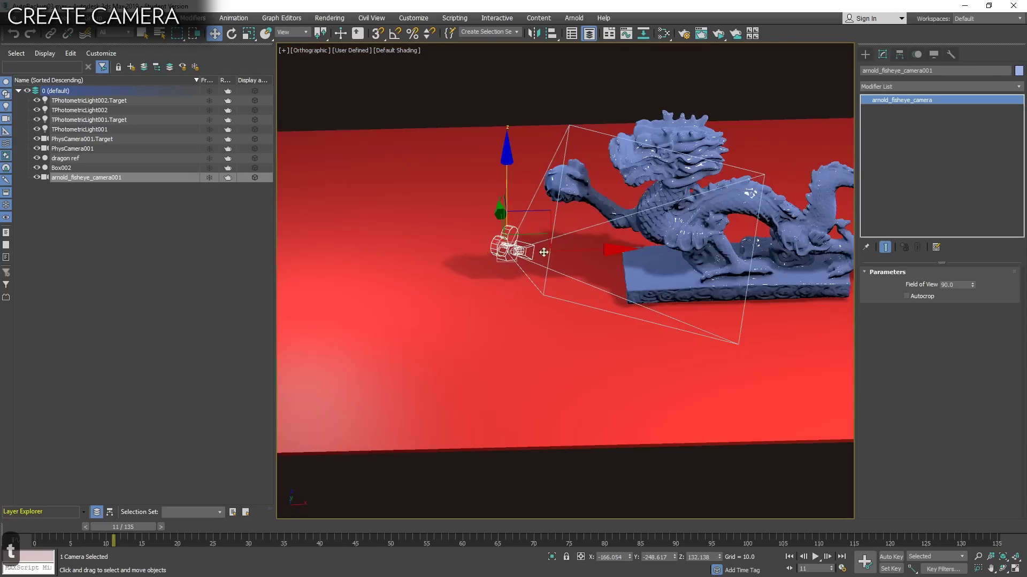
{"action": "middle_click_drag", "start_coordinate": [544, 252], "coordinate": [537, 227], "text": "alt"}
{"action": "scroll", "coordinate": [556, 252], "scroll_direction": "up", "scroll_amount": 5}
{"action": "key", "text": "ctrl+c"}
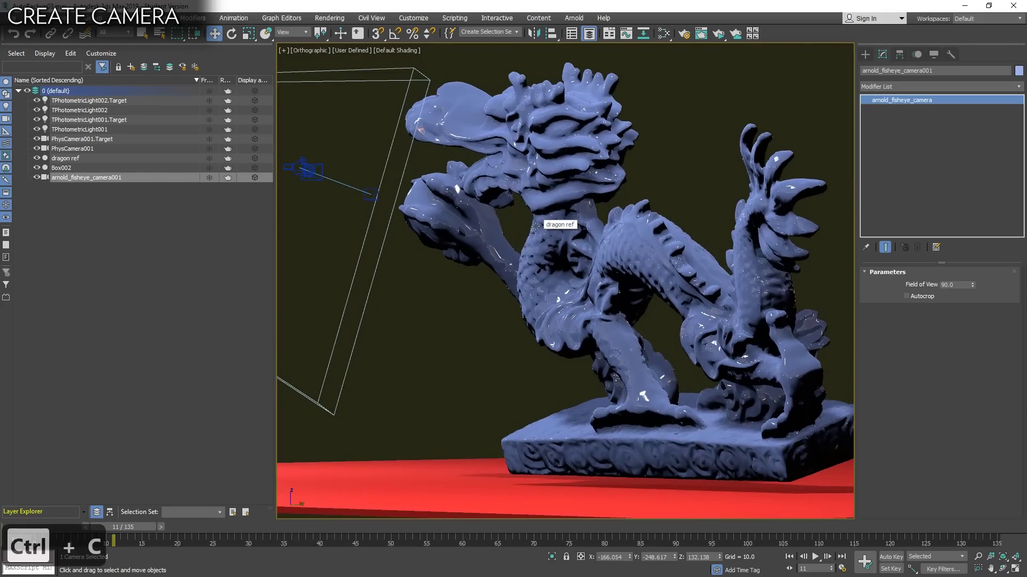
Reframe the dragon in Perspective, match the camera again, then return to a panned Top view.
{"action": "key", "text": "p"}
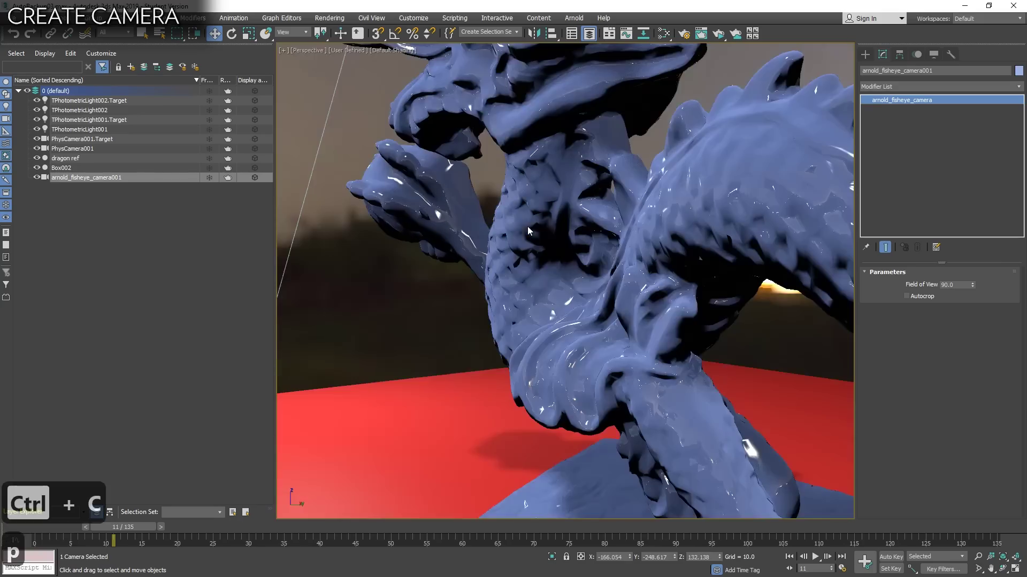
{"action": "middle_click_drag", "start_coordinate": [527, 227], "coordinate": [498, 268]}
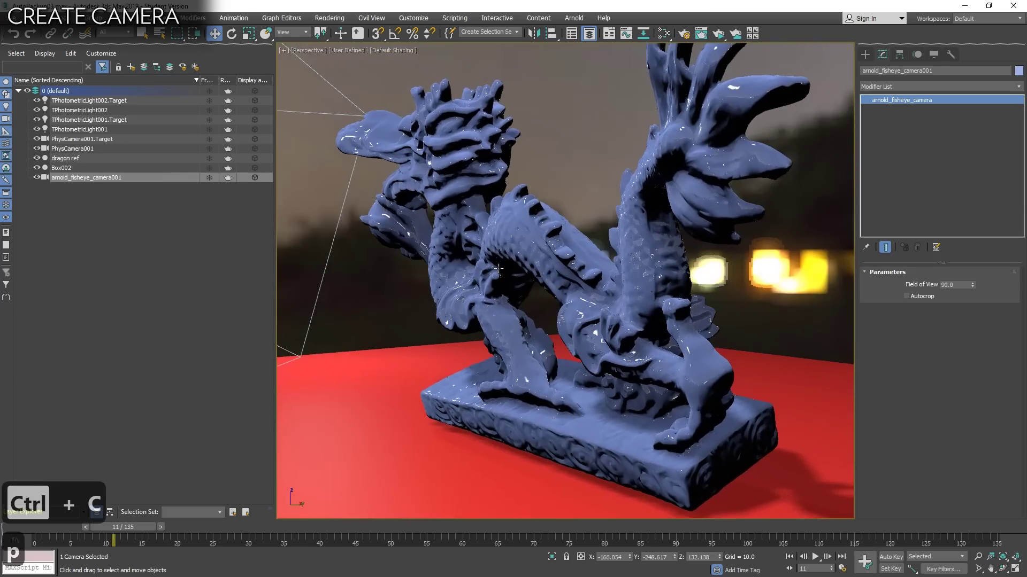
{"action": "key", "text": "ctrl+c"}
{"action": "key", "text": "t"}
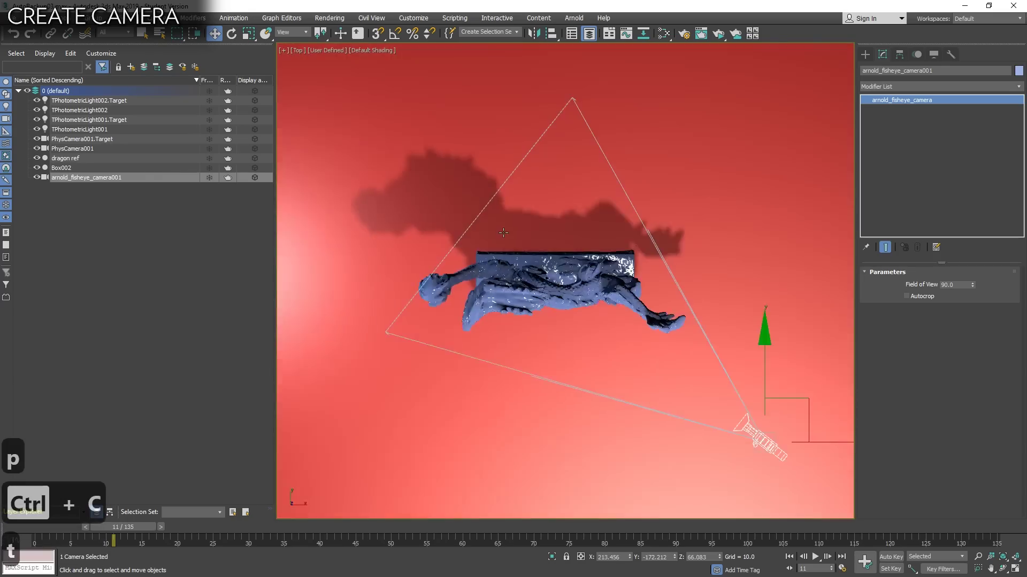
{"action": "scroll", "coordinate": [503, 233], "scroll_direction": "down", "scroll_amount": 3}
{"action": "middle_click_drag", "start_coordinate": [586, 367], "coordinate": [639, 282]}
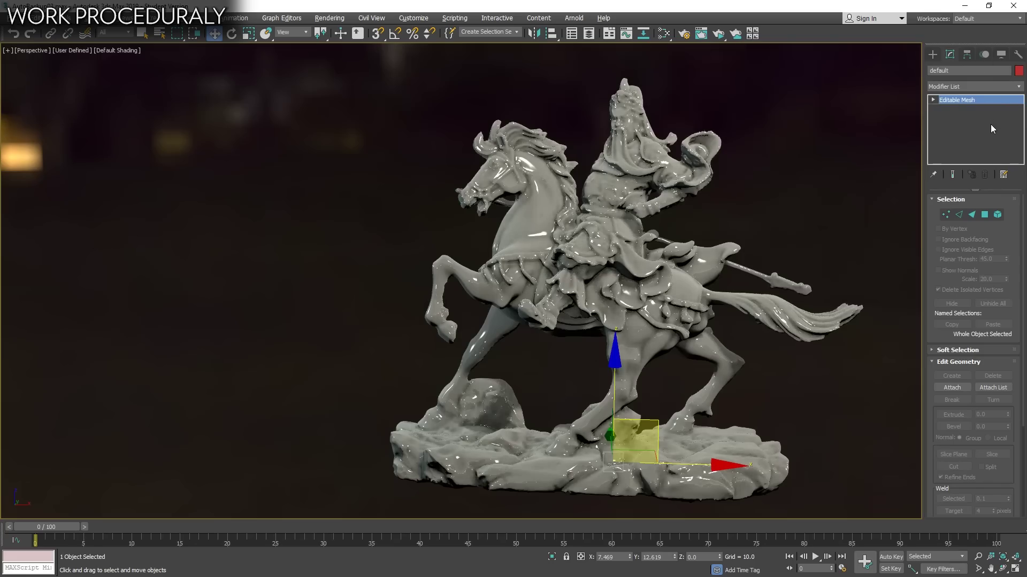
In Polygon mode, drag the horse's head faces up and to the left.
{"action": "left_click", "coordinate": [984, 215]}
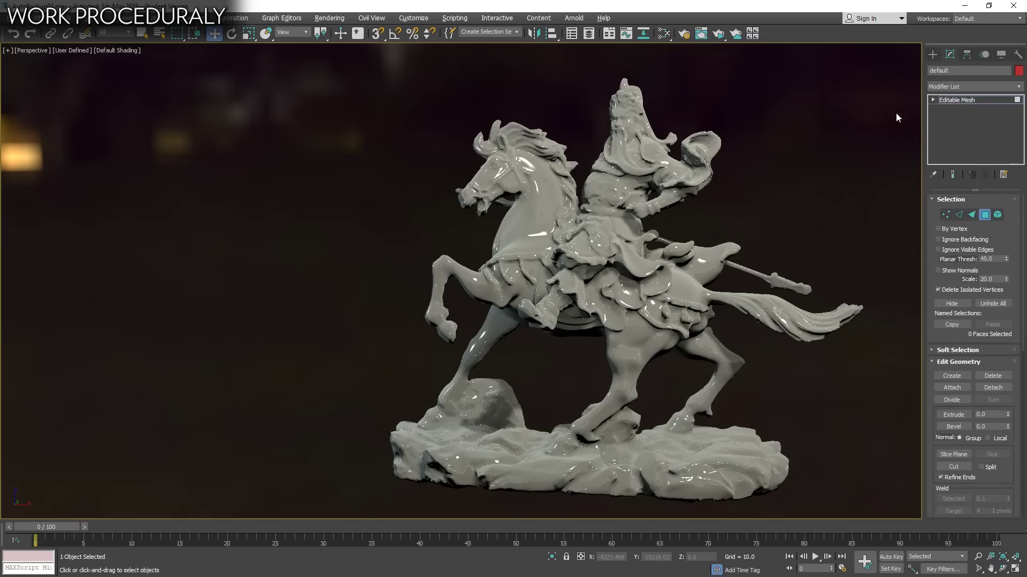
{"action": "left_click_drag", "start_coordinate": [422, 213], "coordinate": [390, 223]}
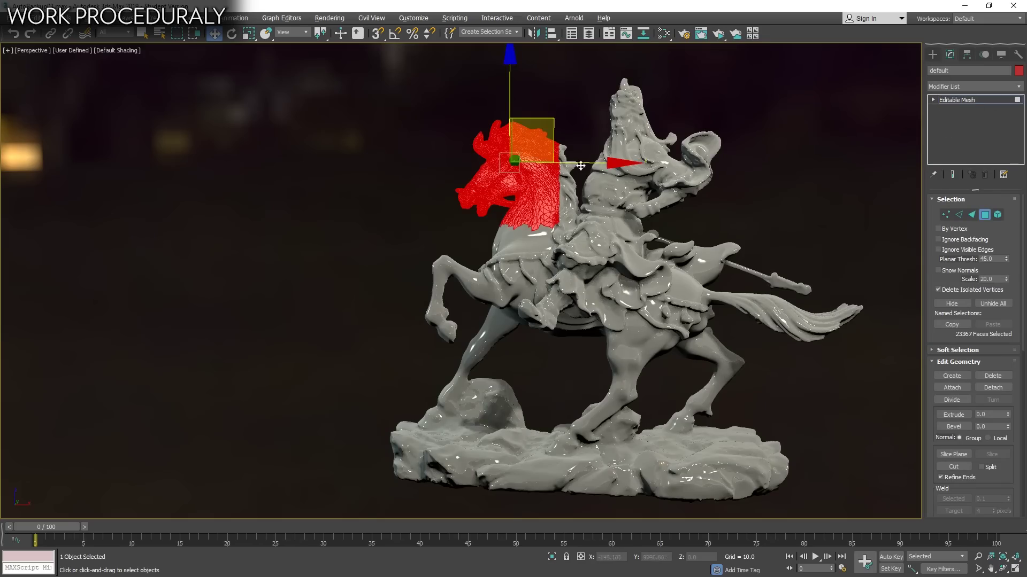
{"action": "left_click_drag", "start_coordinate": [527, 161], "coordinate": [420, 120]}
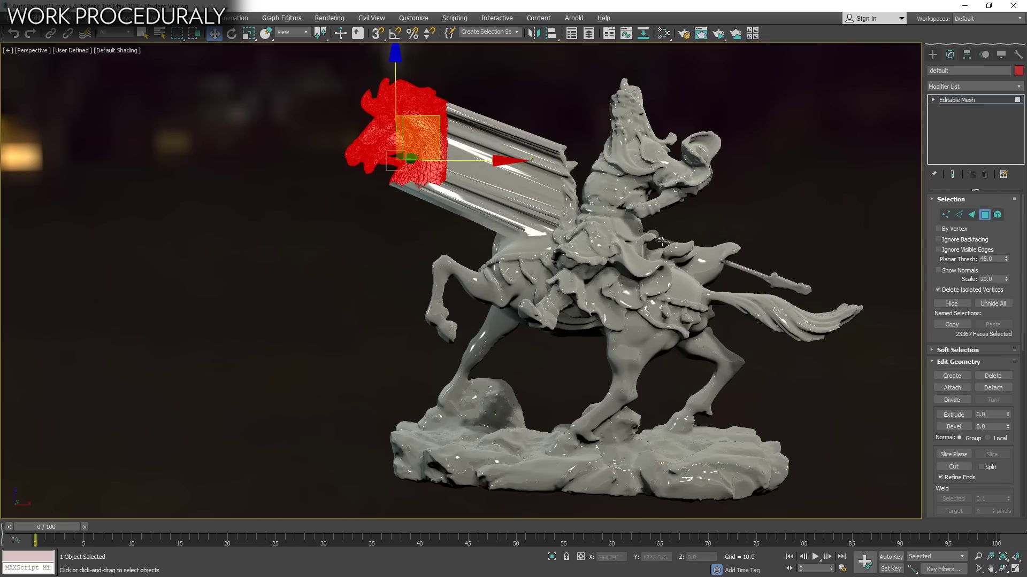
Push the tail and spear-tip faces right and down, select a front hoof, then clear the selection.
{"action": "left_click_drag", "start_coordinate": [874, 236], "coordinate": [768, 362]}
{"action": "left_click_drag", "start_coordinate": [830, 248], "coordinate": [907, 318]}
{"action": "key", "text": "ctrl+z"}
{"action": "left_click_drag", "start_coordinate": [425, 366], "coordinate": [371, 327]}
{"action": "left_click", "coordinate": [397, 344]}
{"action": "left_click", "coordinate": [297, 284]}
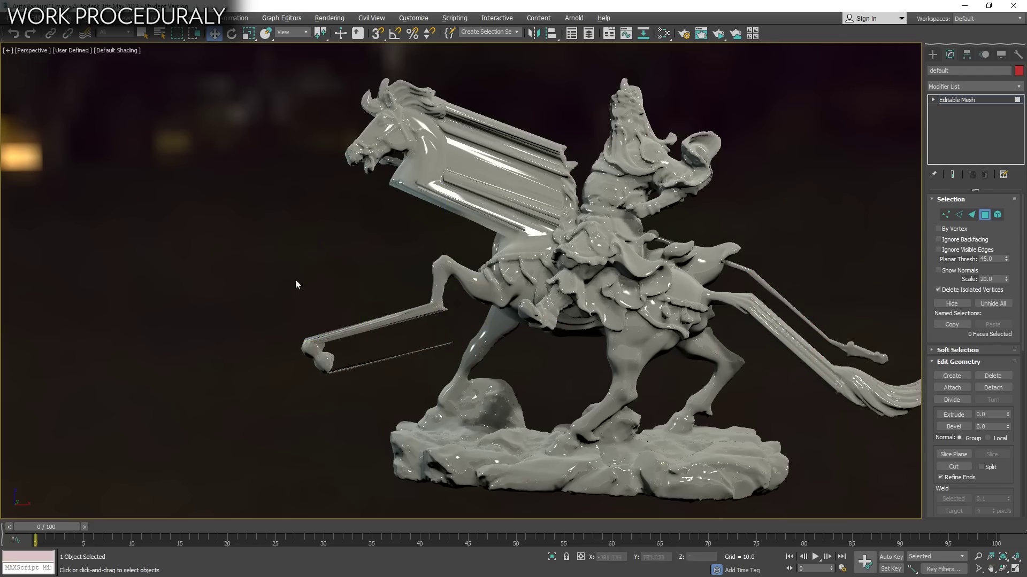
{"action": "right_click", "coordinate": [20, 37]}
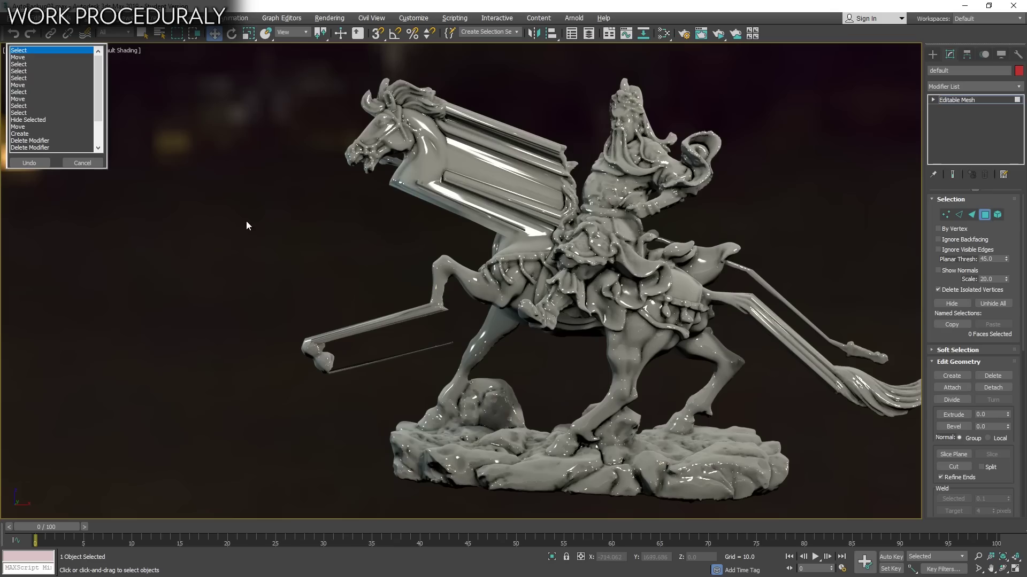
Undo every face edit to restore the original statue, then filter the Modifier List with 'ed'.
{"action": "key", "text": "Return"}
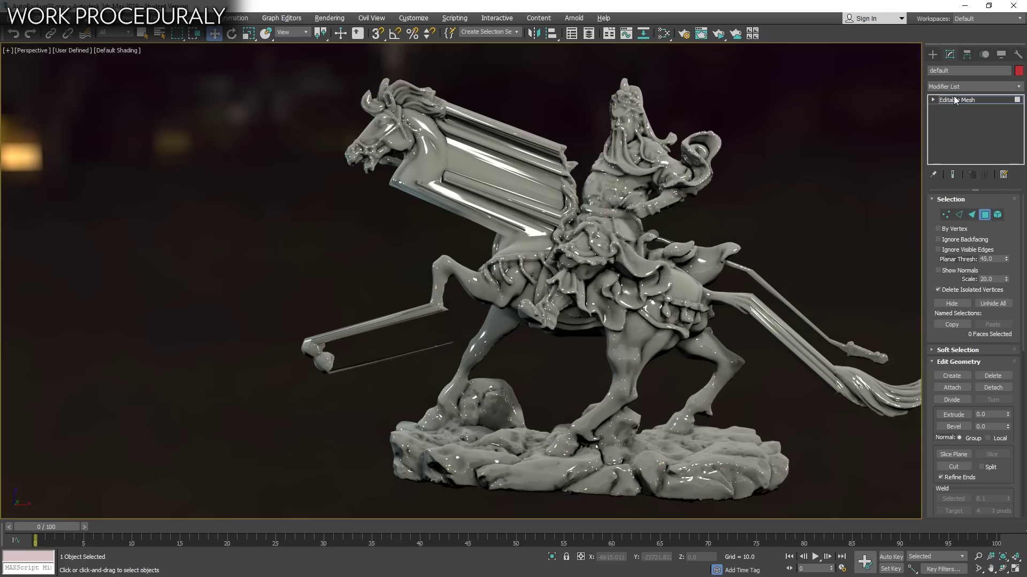
{"action": "key", "text": "ctrl+z"}
{"action": "key", "text": "ctrl+z"}
{"action": "key", "text": "ctrl+z"}
{"action": "key", "text": "ctrl+z"}
{"action": "key", "text": "ctrl+z"}
{"action": "key", "text": "ctrl+z"}
{"action": "key", "text": "ctrl+z"}
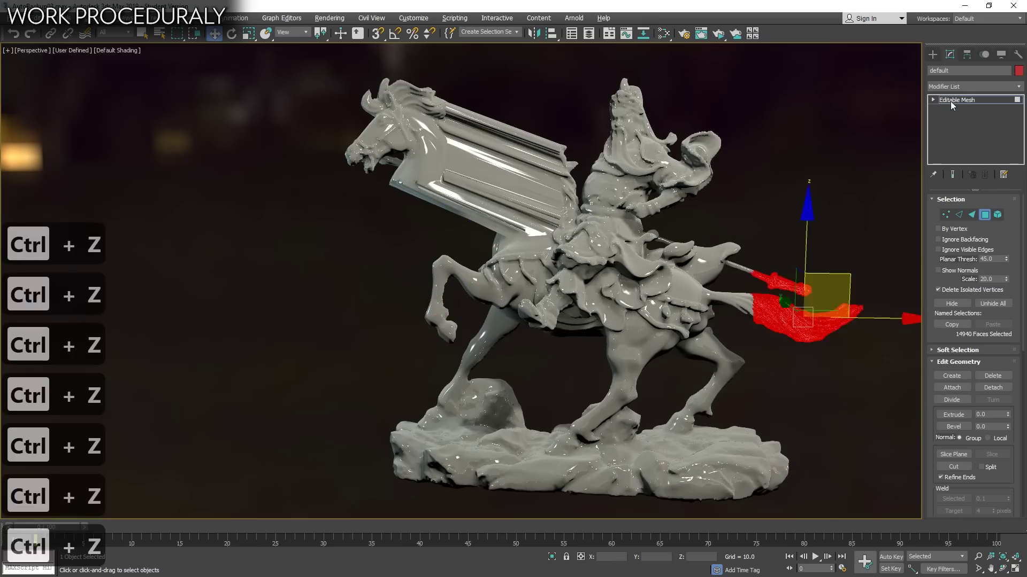
{"action": "key", "text": "ctrl+z"}
{"action": "key", "text": "ctrl+z"}
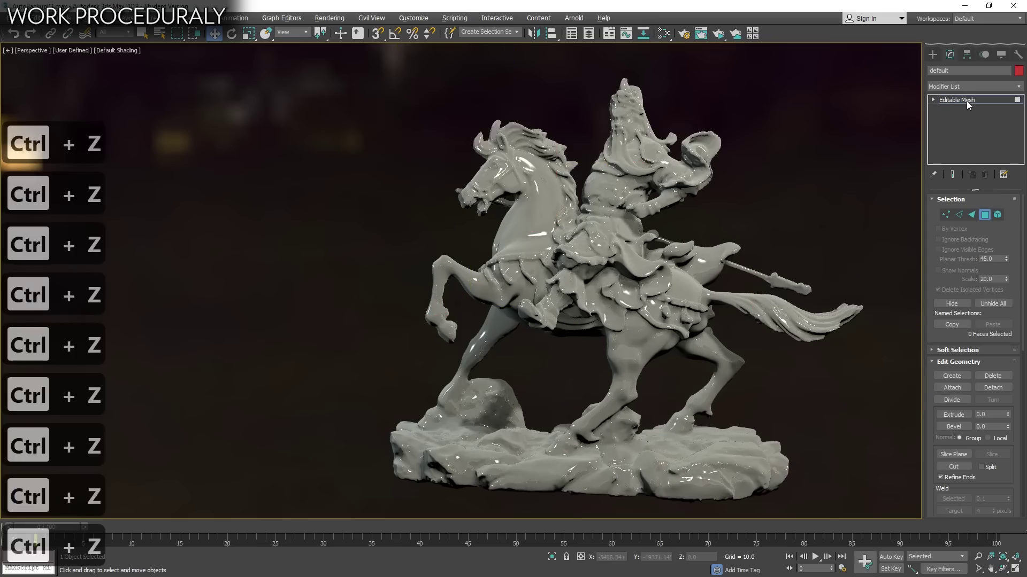
{"action": "left_click", "coordinate": [970, 86]}
{"action": "type", "text": "ed"}
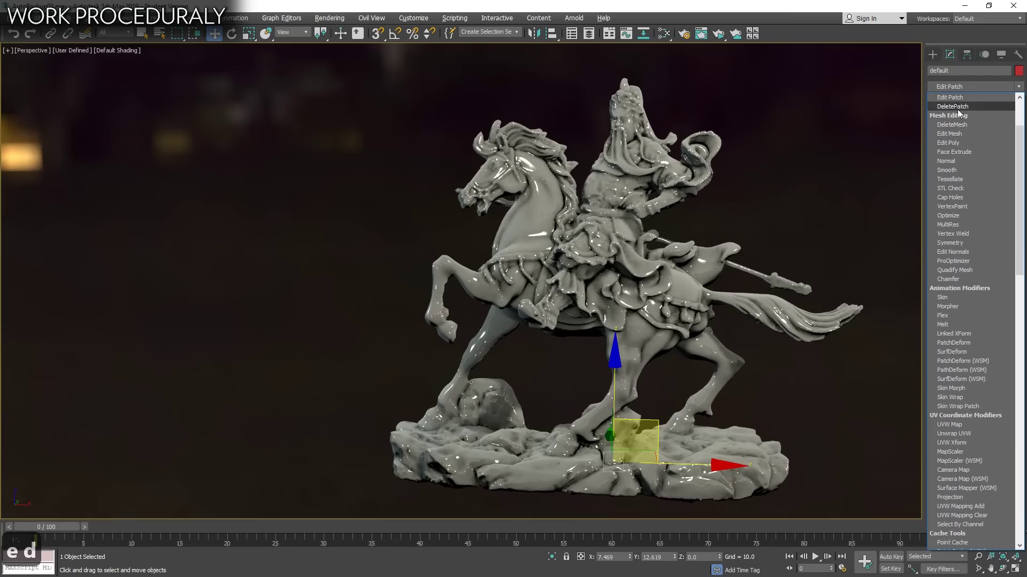
Add an Edit Poly and raise the rider's head high using soft-selected polygons.
{"action": "left_click", "coordinate": [961, 142]}
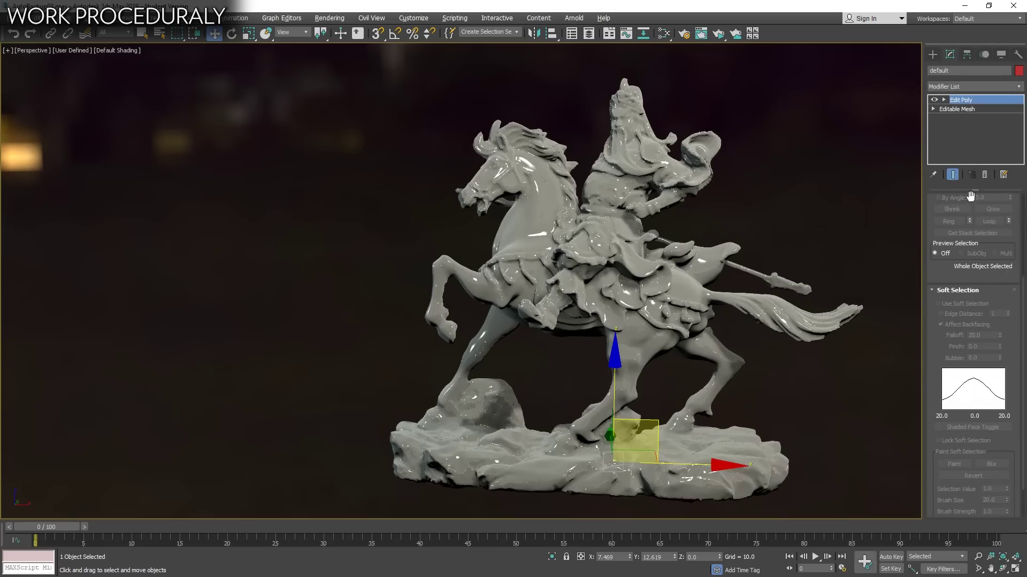
{"action": "scroll", "coordinate": [930, 218], "scroll_direction": "up", "scroll_amount": 5}
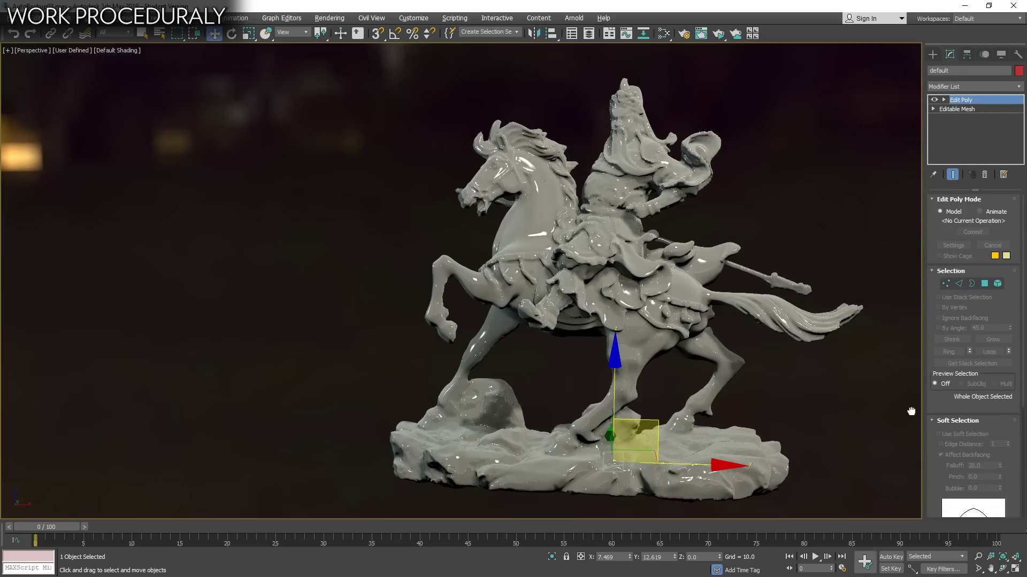
{"action": "left_click", "coordinate": [984, 285]}
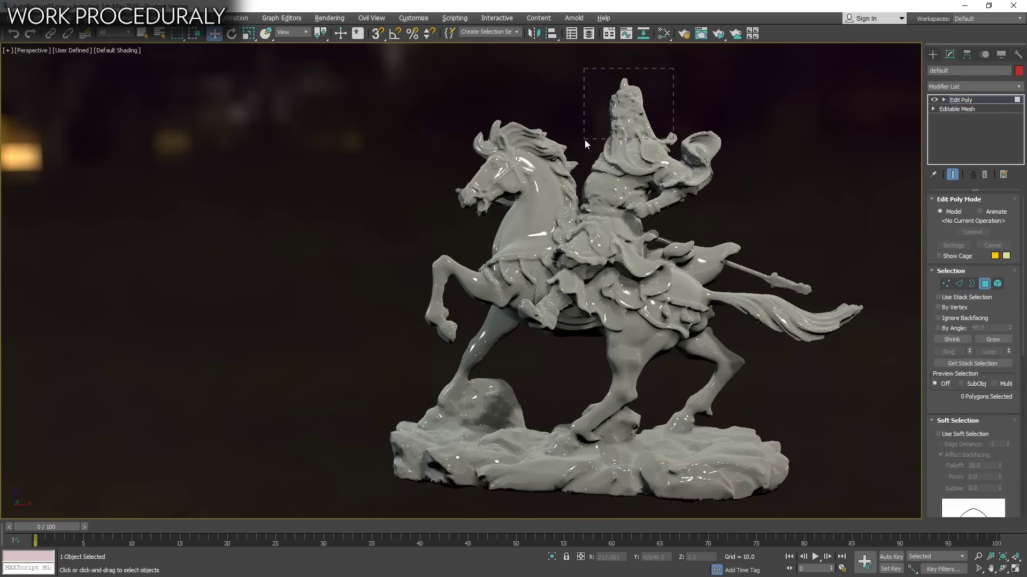
{"action": "left_click", "coordinate": [961, 434]}
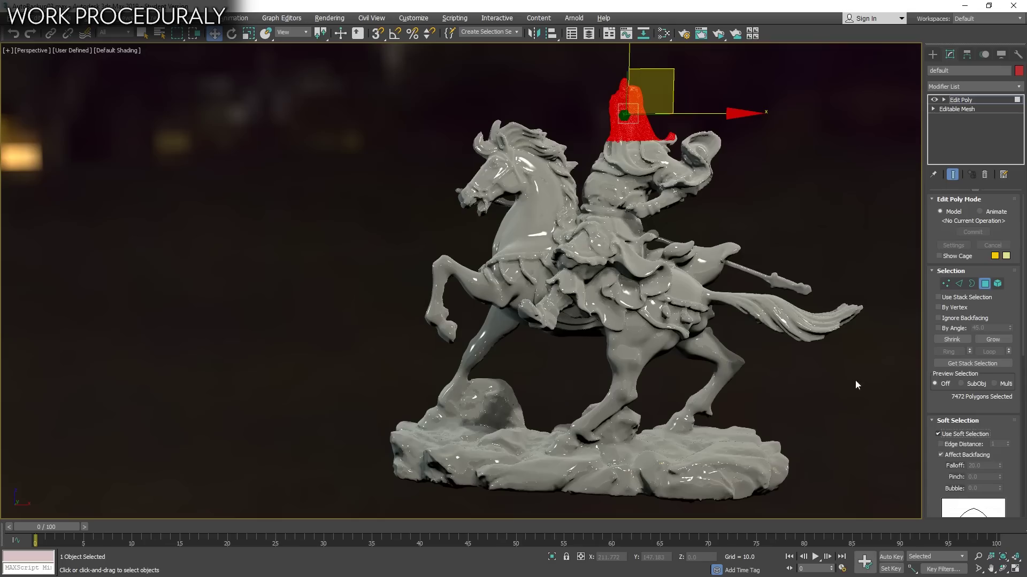
{"action": "left_click_drag", "start_coordinate": [719, 109], "coordinate": [717, 104]}
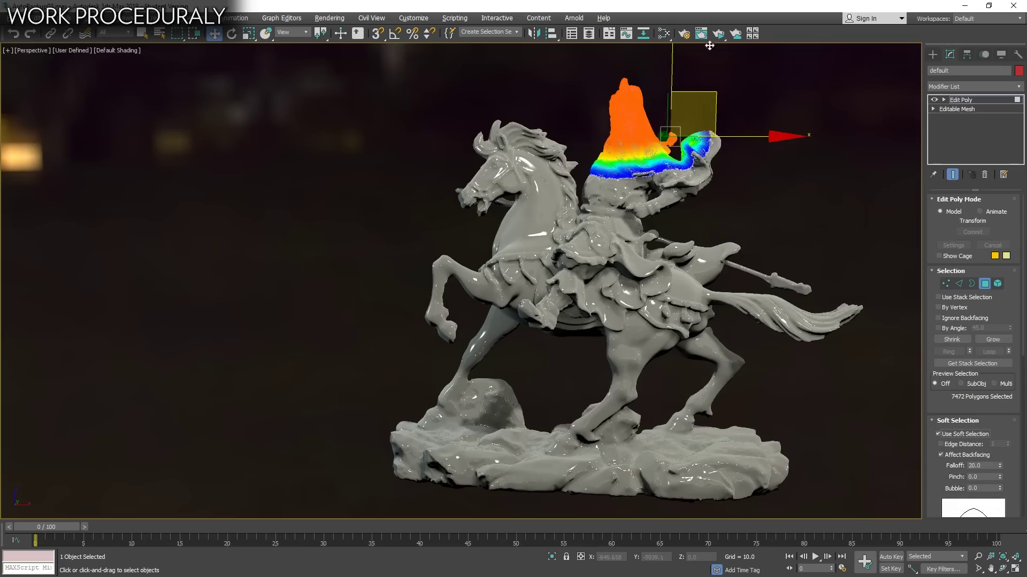
{"action": "left_click_drag", "start_coordinate": [706, 22], "coordinate": [706, 18]}
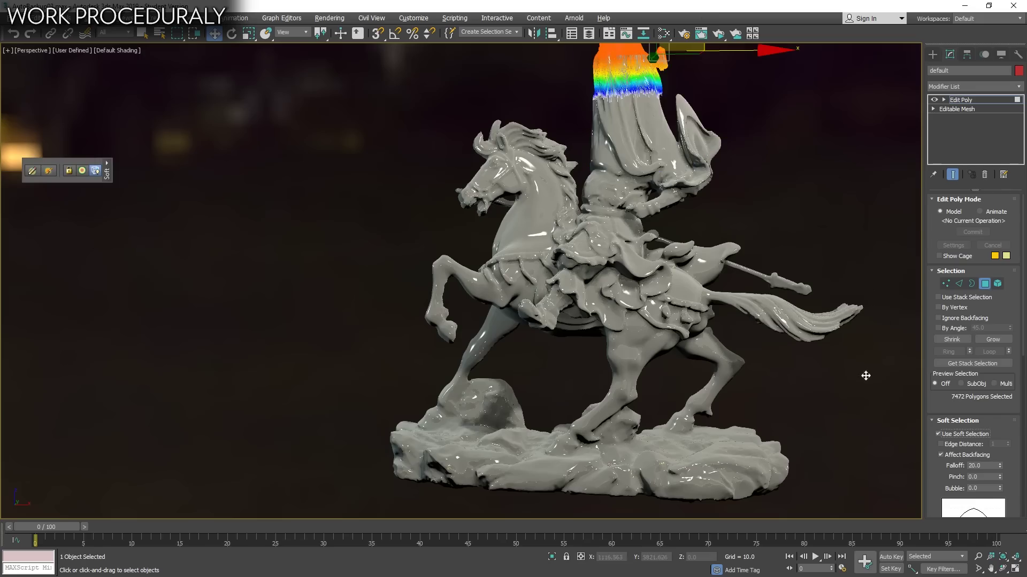
Select the horse's tail polygons and widen the soft selection falloff to 45.2.
{"action": "left_click_drag", "start_coordinate": [807, 297], "coordinate": [804, 324]}
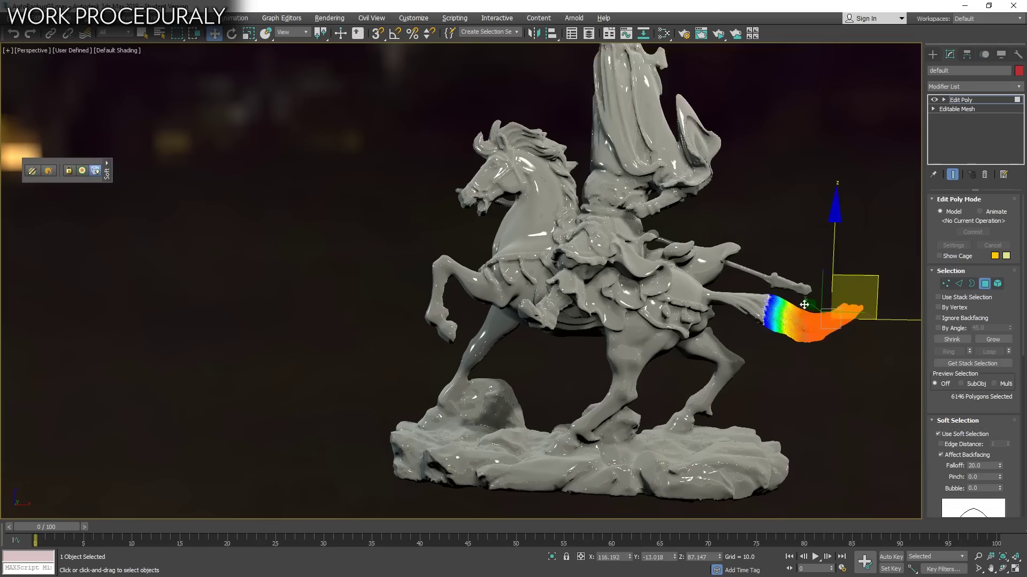
{"action": "middle_click_drag", "start_coordinate": [803, 327], "coordinate": [827, 338], "text": "alt"}
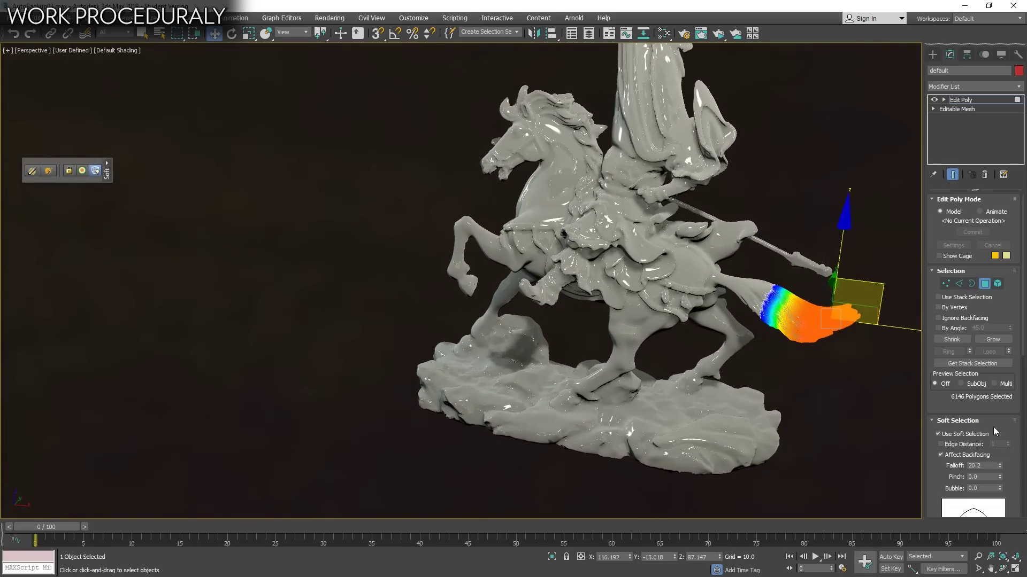
{"action": "left_click_drag", "start_coordinate": [999, 466], "coordinate": [767, 303]}
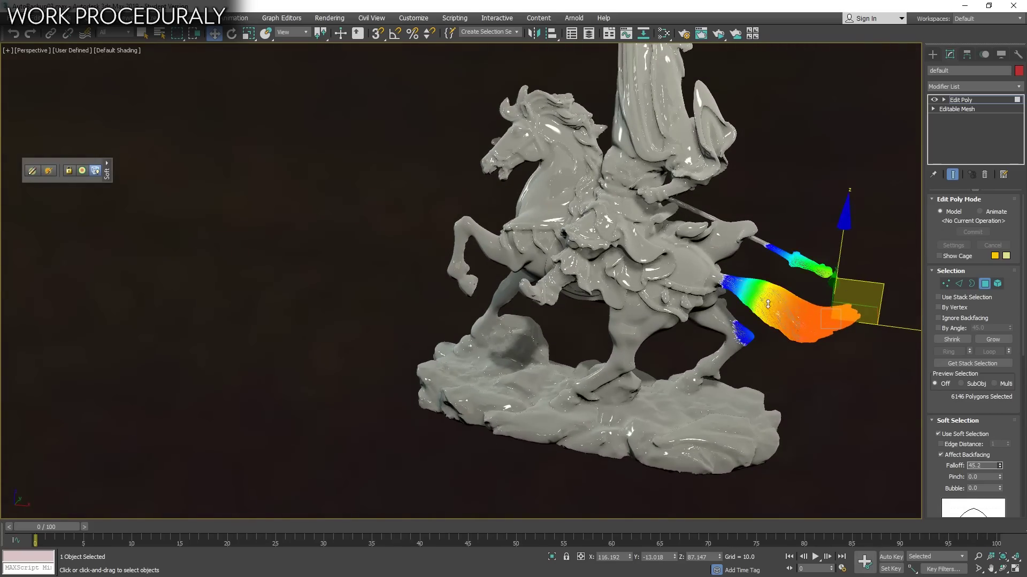
{"action": "middle_click_drag", "start_coordinate": [767, 304], "coordinate": [702, 281]}
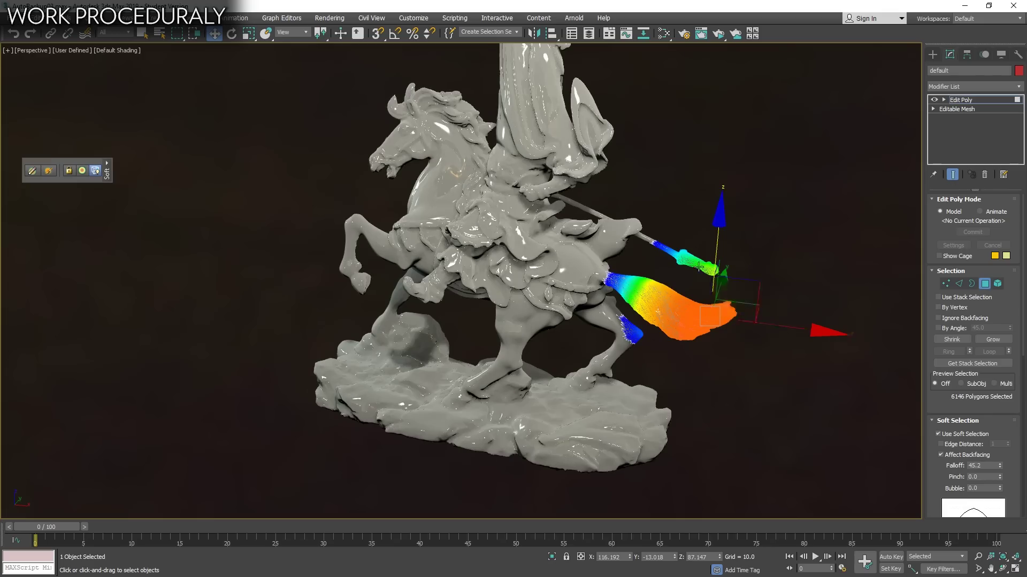
Limit the tail's soft selection by Edge Distance with a value of 600.
{"action": "left_click", "coordinate": [958, 446]}
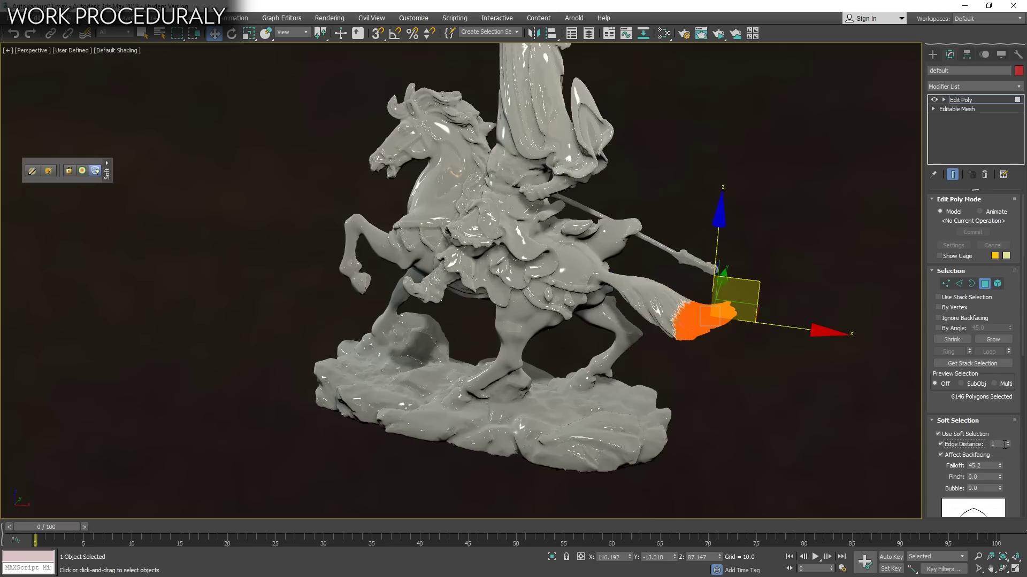
{"action": "type", "text": "600"}
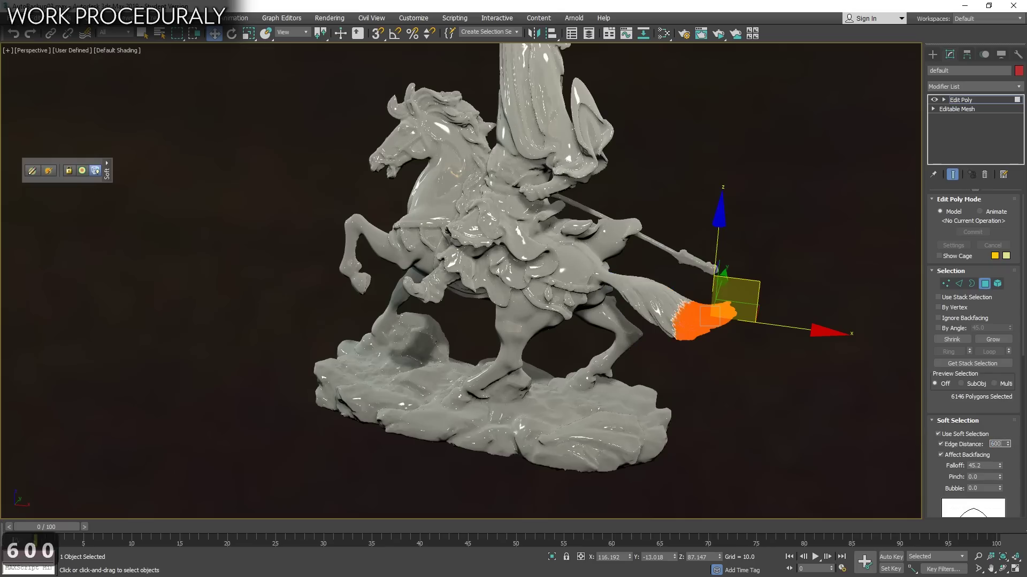
{"action": "key", "text": "Return"}
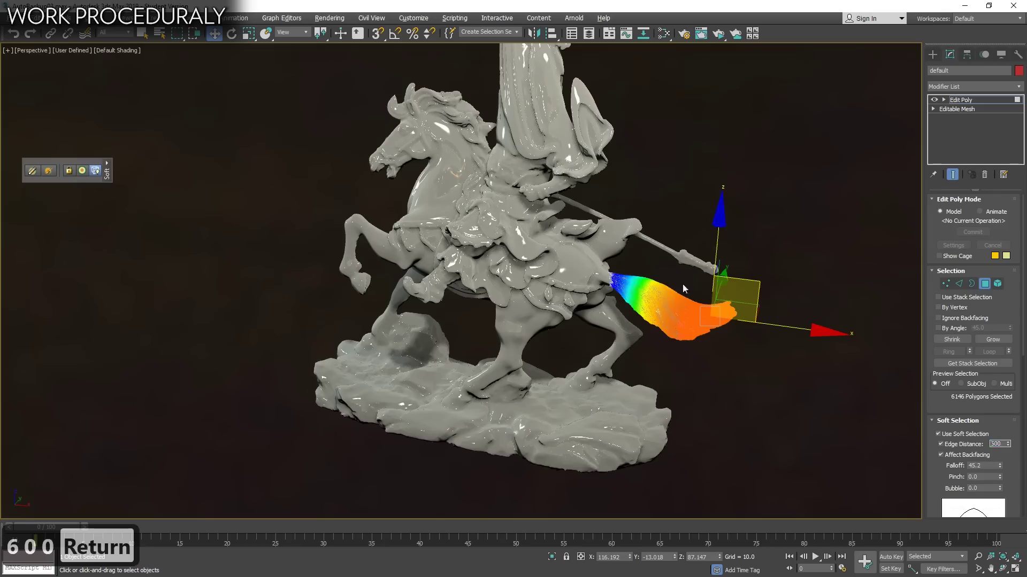
Orbit below and beside the statue, then zoom closer to the soft-selected tail.
{"action": "middle_click_drag", "start_coordinate": [683, 285], "coordinate": [652, 307], "text": "alt"}
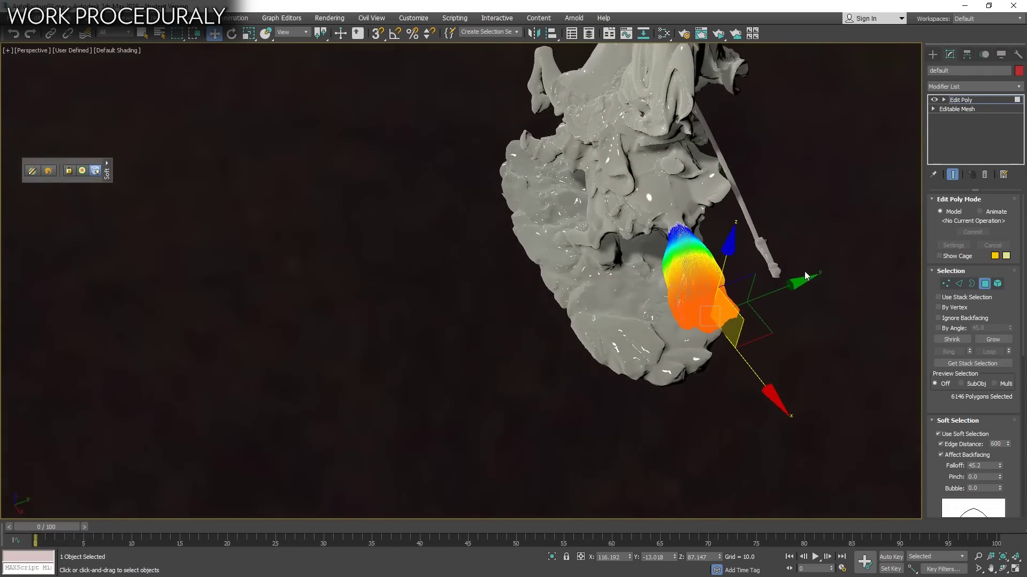
{"action": "middle_click_drag", "start_coordinate": [778, 260], "coordinate": [781, 282], "text": "alt"}
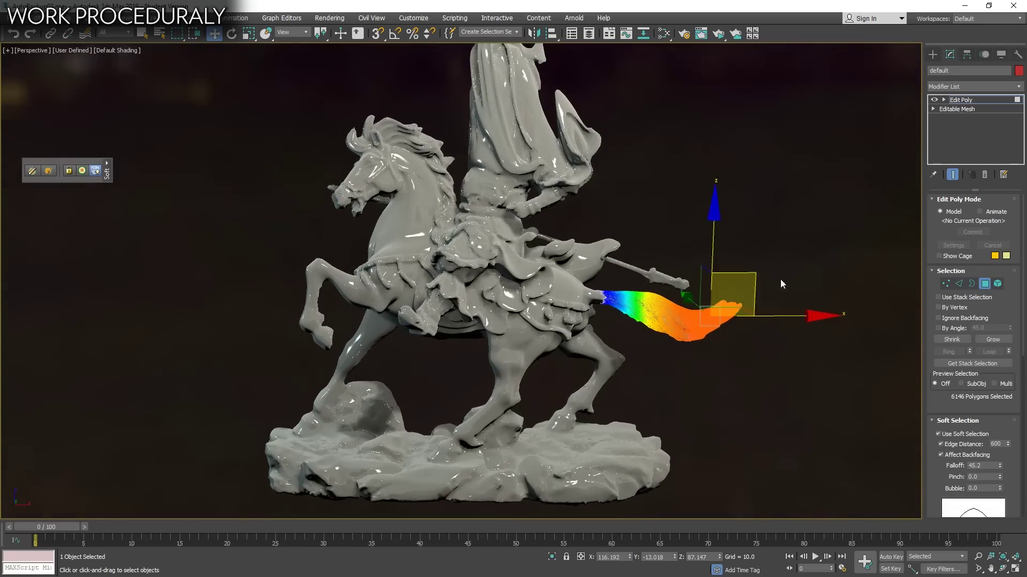
{"action": "key", "text": "e"}
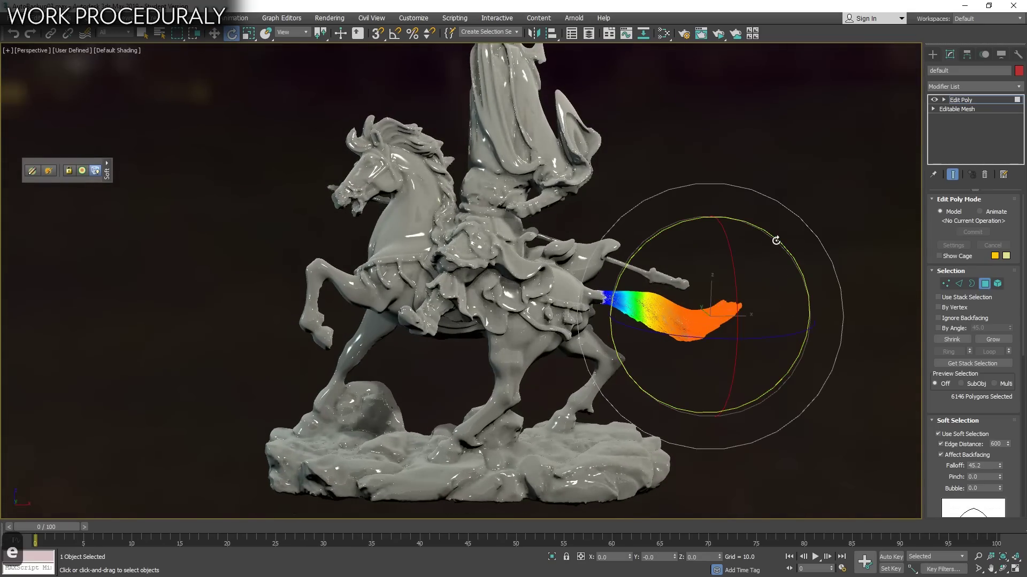
{"action": "key", "text": "w"}
{"action": "middle_click_drag", "start_coordinate": [753, 257], "coordinate": [688, 352], "text": "alt"}
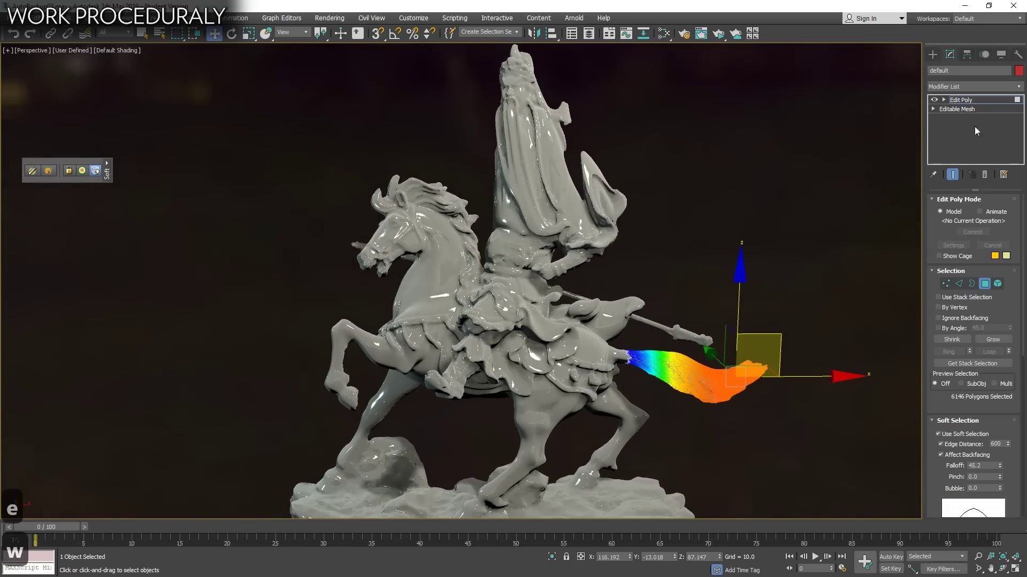
Add another Edit Poly in Vertex mode with Use Soft Selection turned on.
{"action": "left_click", "coordinate": [1019, 89]}
{"action": "key", "text": "e"}
{"action": "key", "text": "d"}
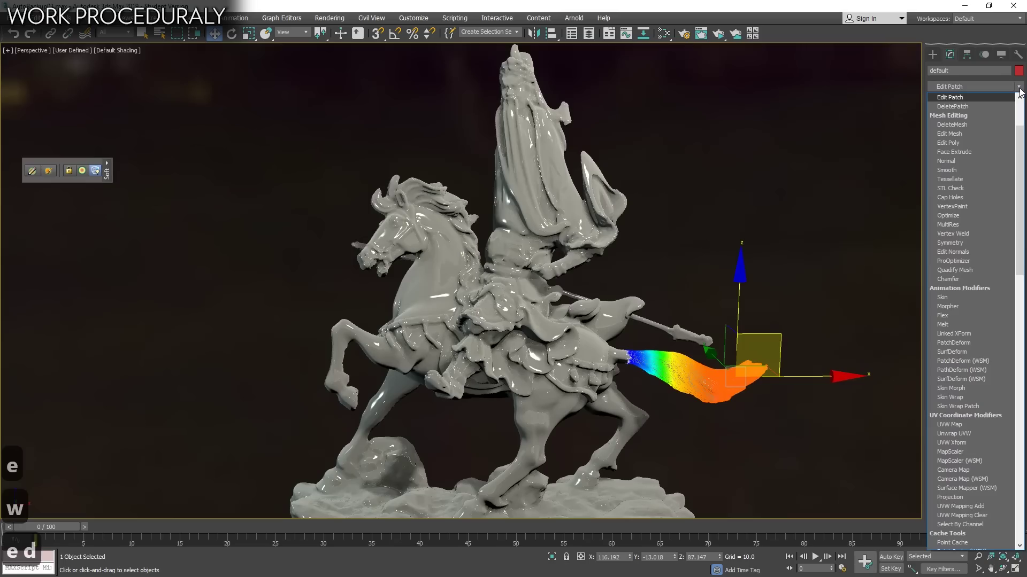
{"action": "left_click", "coordinate": [948, 143]}
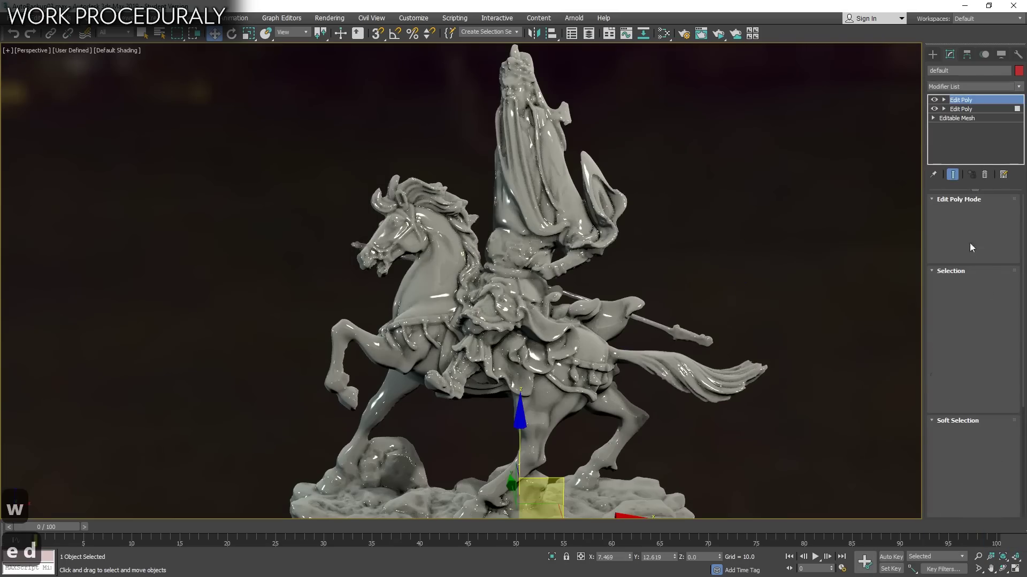
{"action": "left_click", "coordinate": [946, 285]}
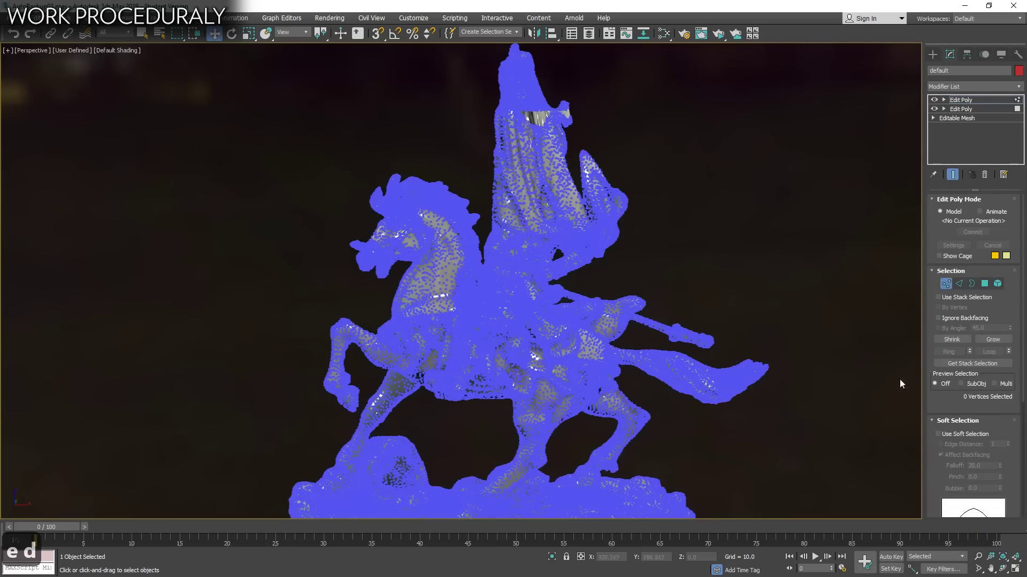
{"action": "left_click", "coordinate": [939, 434]}
Select the tail vertices with falloff 46.2 and Edge Distance set to 150.
{"action": "middle_click_drag", "start_coordinate": [807, 367], "coordinate": [802, 392], "text": "alt"}
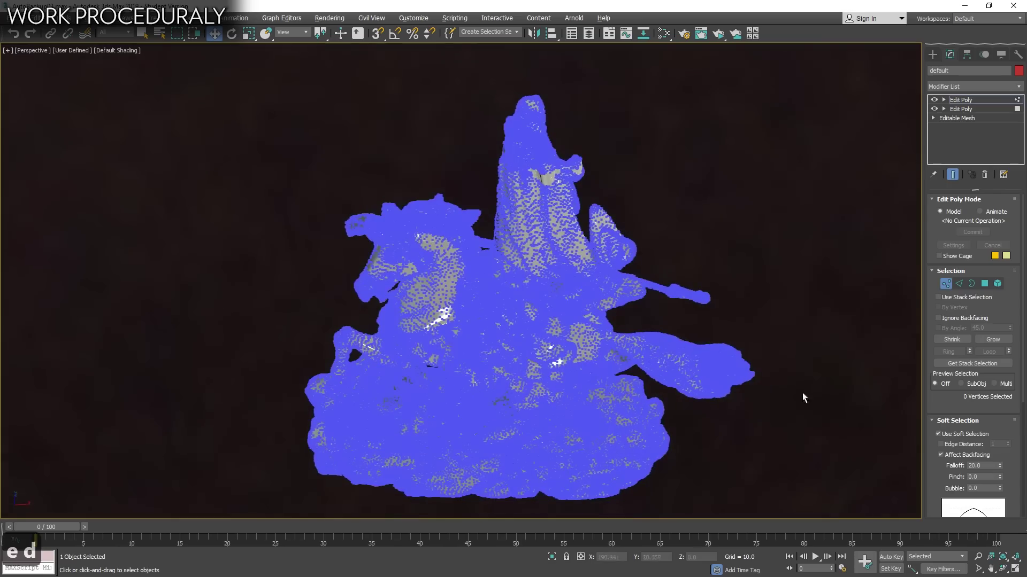
{"action": "left_click_drag", "start_coordinate": [770, 334], "coordinate": [693, 395]}
{"action": "left_click_drag", "start_coordinate": [1000, 470], "coordinate": [1000, 449]}
{"action": "left_click", "coordinate": [940, 444]}
{"action": "double_click", "coordinate": [996, 445]}
{"action": "type", "text": "150"}
{"action": "key", "text": "Return"}
Rotate the tail down to hang below the body and shift it left and down.
{"action": "middle_click_drag", "start_coordinate": [791, 348], "coordinate": [738, 337], "text": "alt"}
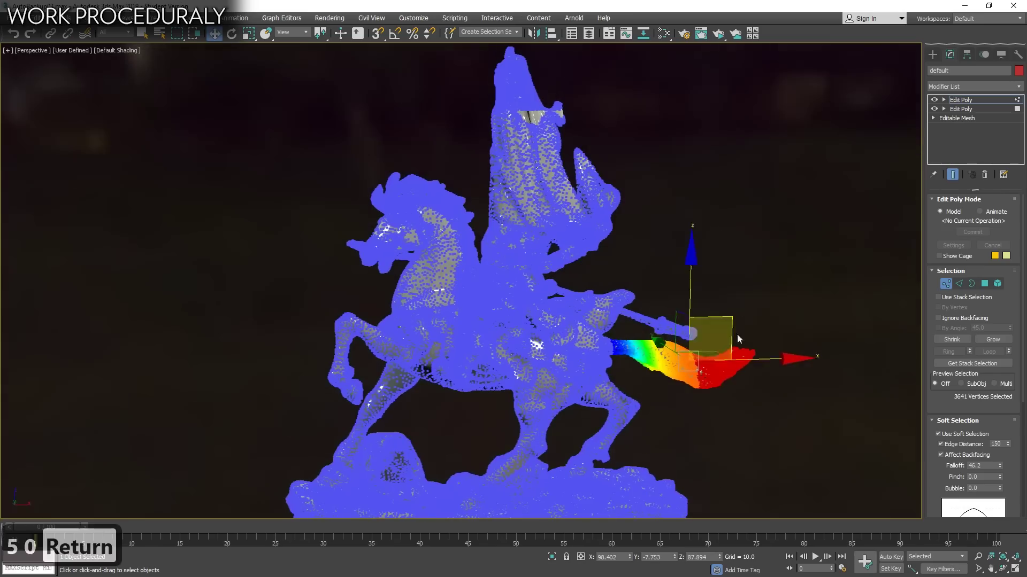
{"action": "key", "text": "e"}
{"action": "left_click_drag", "start_coordinate": [719, 249], "coordinate": [682, 197]}
{"action": "key", "text": "w"}
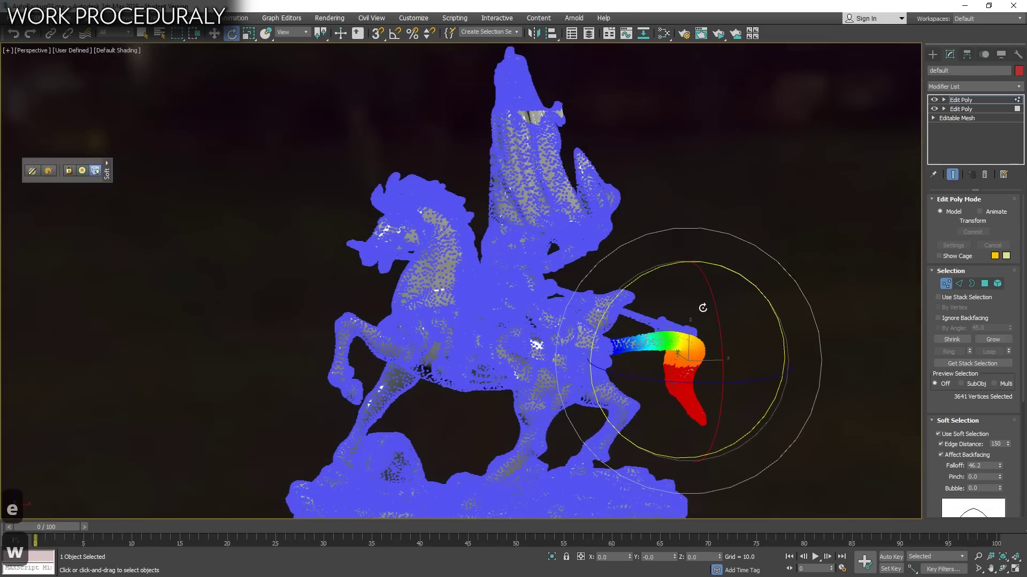
{"action": "left_click_drag", "start_coordinate": [707, 321], "coordinate": [670, 368]}
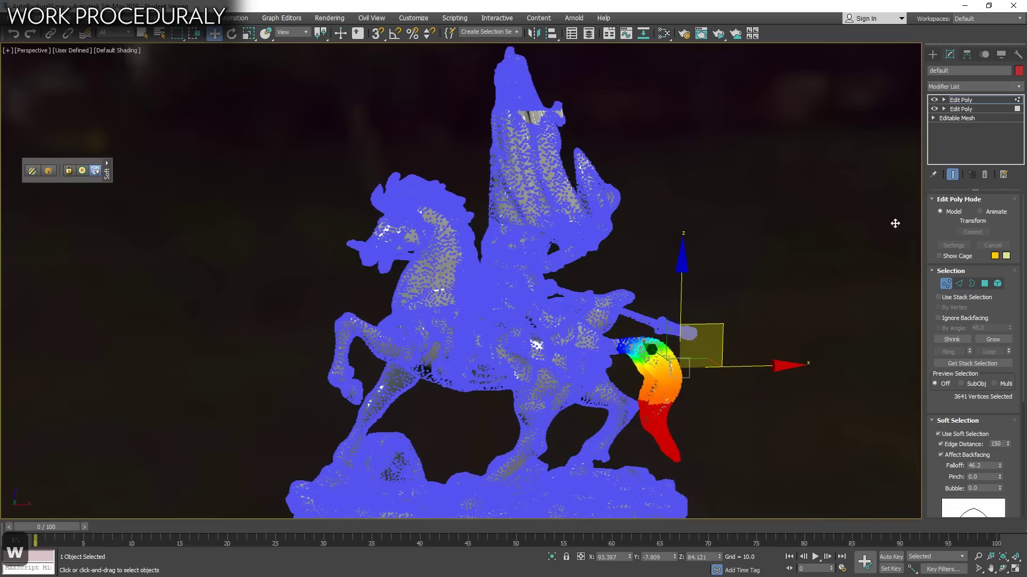
{"action": "left_click", "coordinate": [1019, 87]}
{"action": "scroll", "coordinate": [971, 143], "scroll_direction": "down", "scroll_amount": 1}
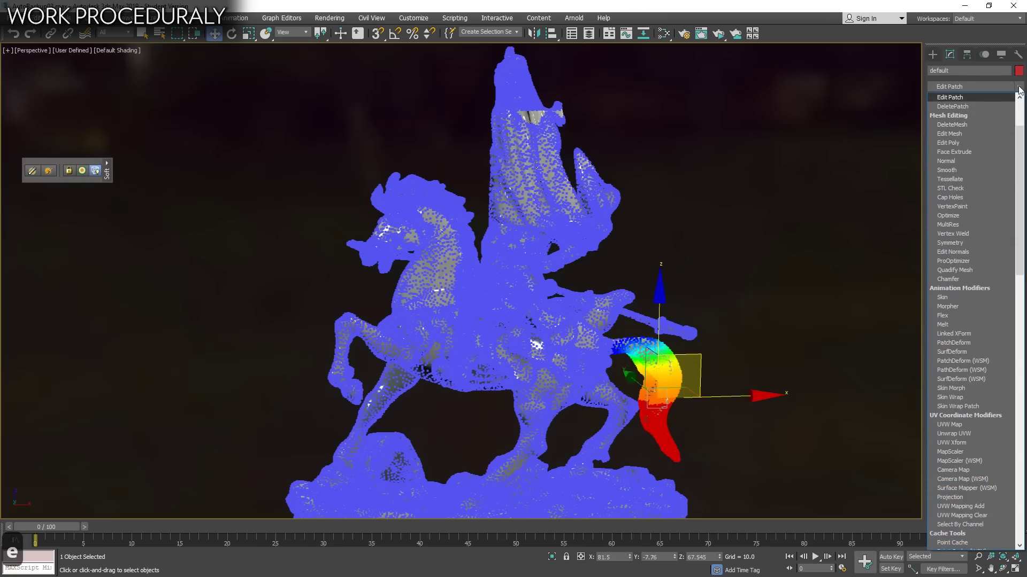
In a new Edit Poly's Polygon mode, select the horse's head polygons and delete them.
{"action": "left_click", "coordinate": [971, 143]}
{"action": "key", "text": "4"}
{"action": "middle_click_drag", "start_coordinate": [519, 213], "coordinate": [426, 195], "text": "alt"}
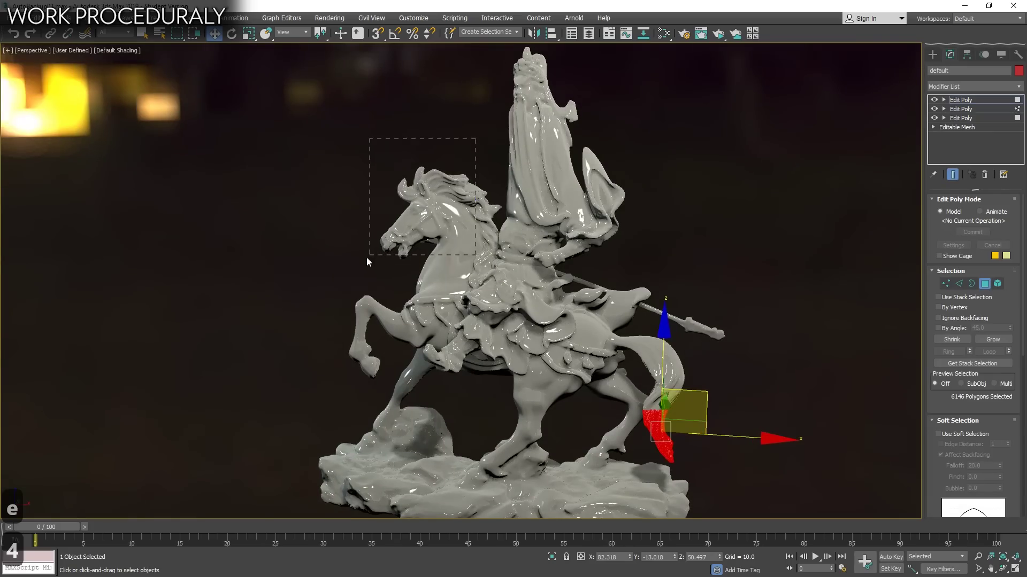
{"action": "left_click_drag", "start_coordinate": [367, 256], "coordinate": [365, 256]}
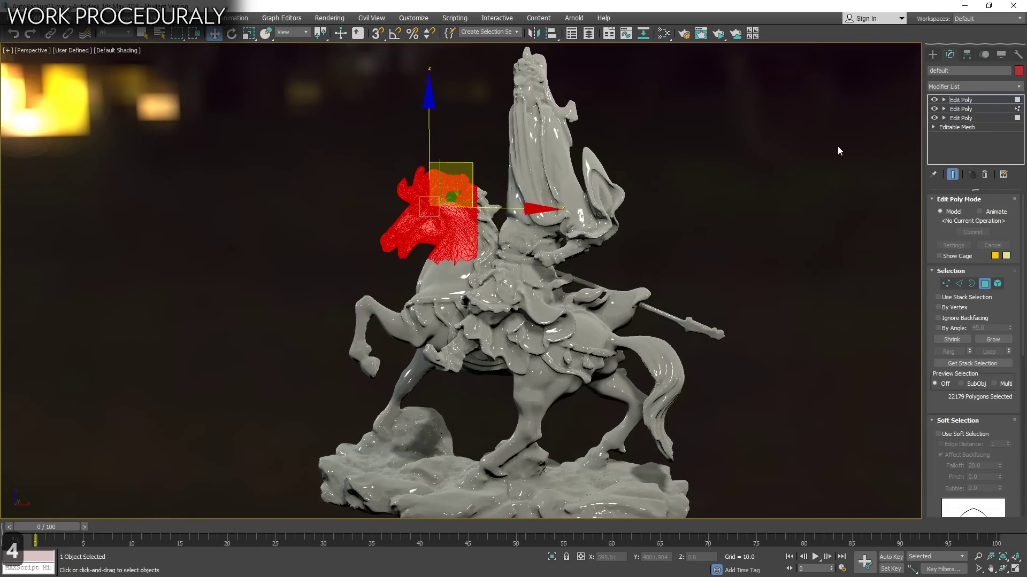
{"action": "key", "text": "Delete"}
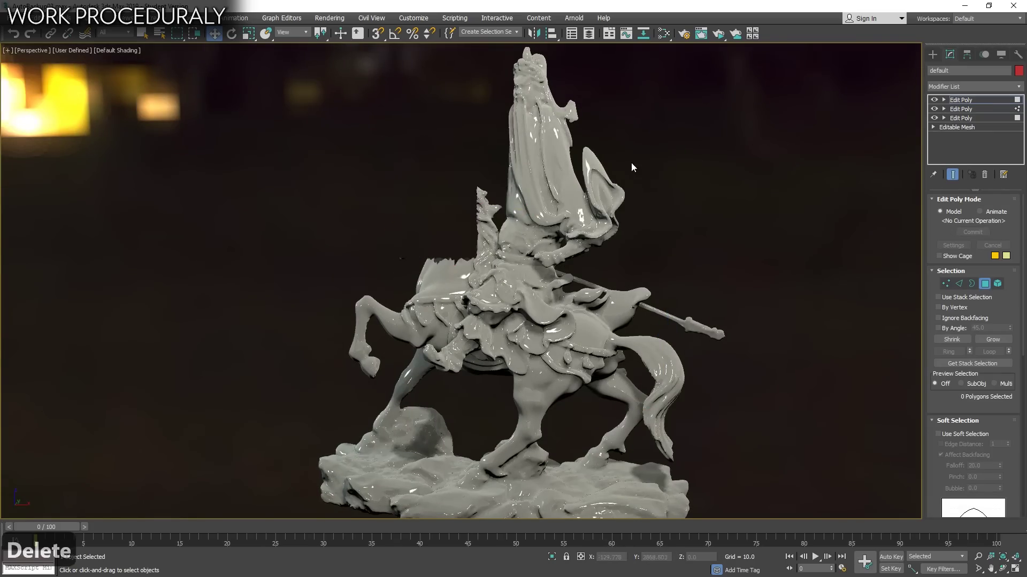
{"action": "middle_click_drag", "start_coordinate": [667, 172], "coordinate": [644, 202]}
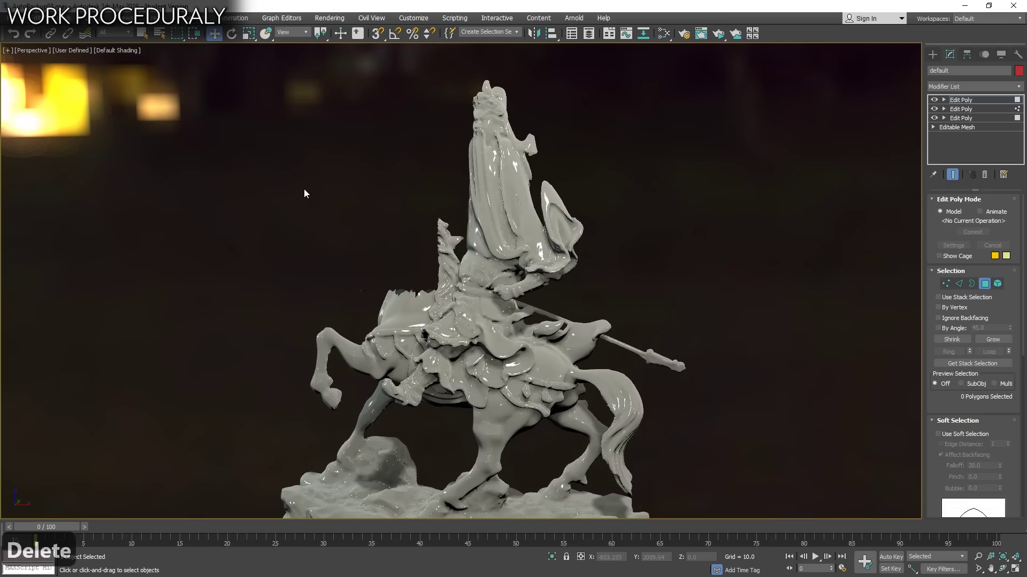
{"action": "middle_click_drag", "start_coordinate": [479, 189], "coordinate": [453, 162]}
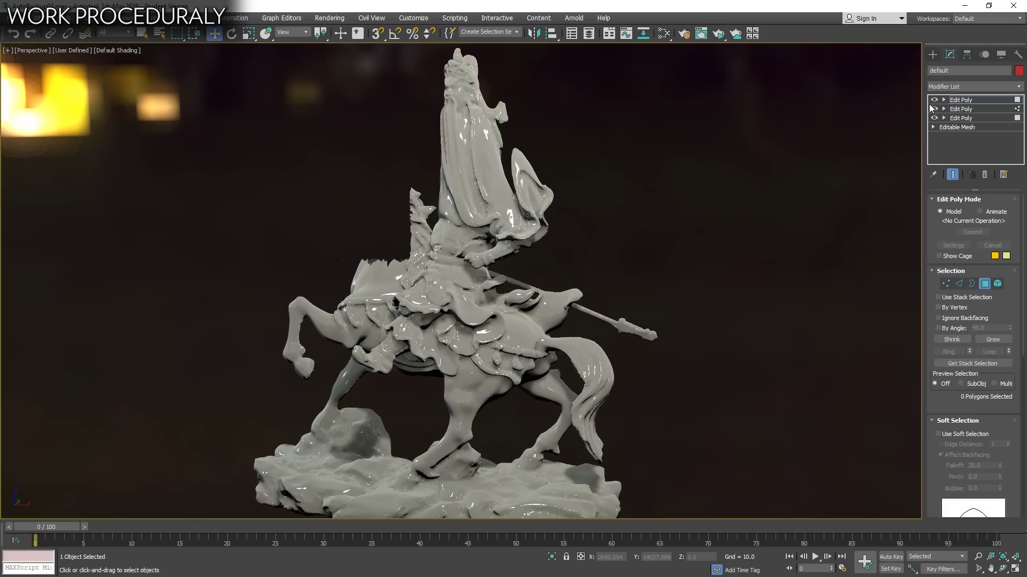
Turn off the visibility of all three Edit Poly modifiers.
{"action": "left_click", "coordinate": [934, 100]}
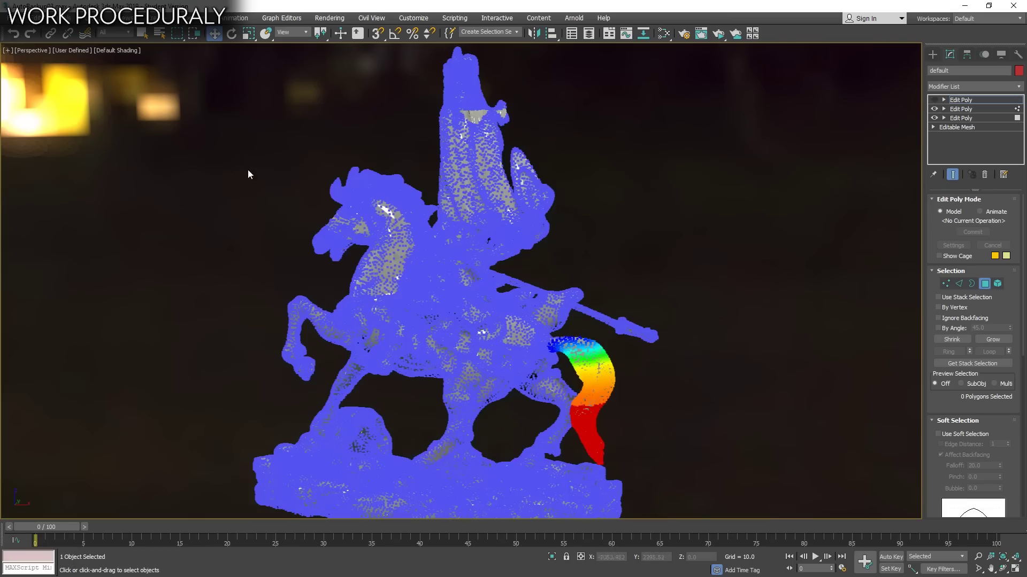
{"action": "left_click", "coordinate": [934, 109]}
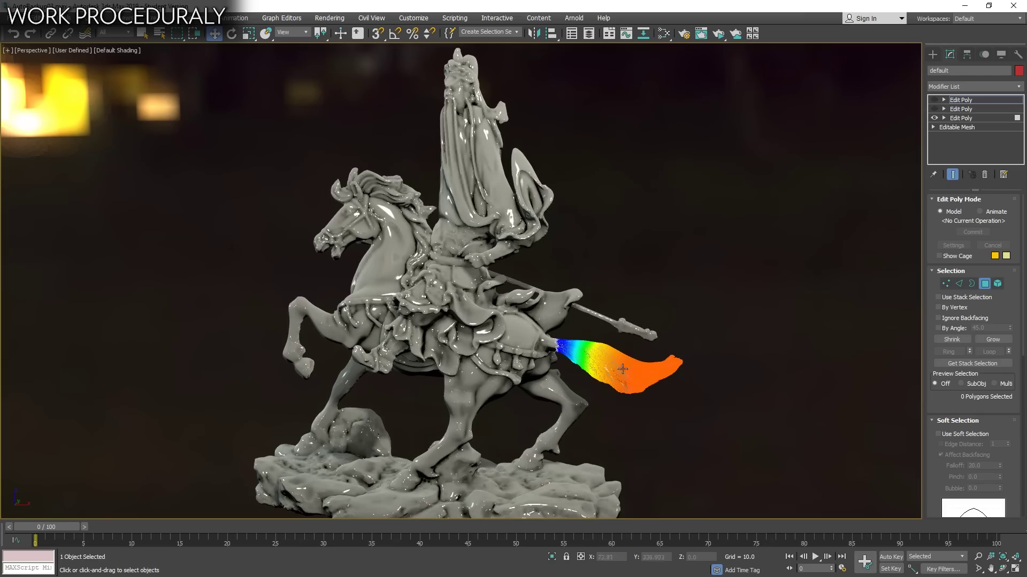
{"action": "left_click", "coordinate": [934, 118]}
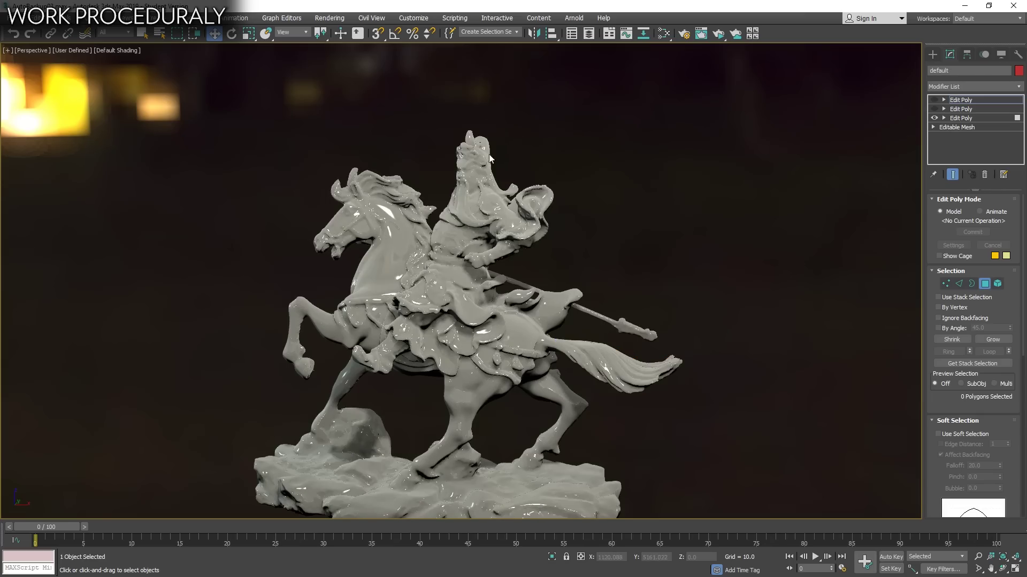
Scrub the liquify scene's timeline to watch the statue melt into a flat puddle.
{"action": "middle_click_drag", "start_coordinate": [438, 192], "coordinate": [463, 94], "text": "alt"}
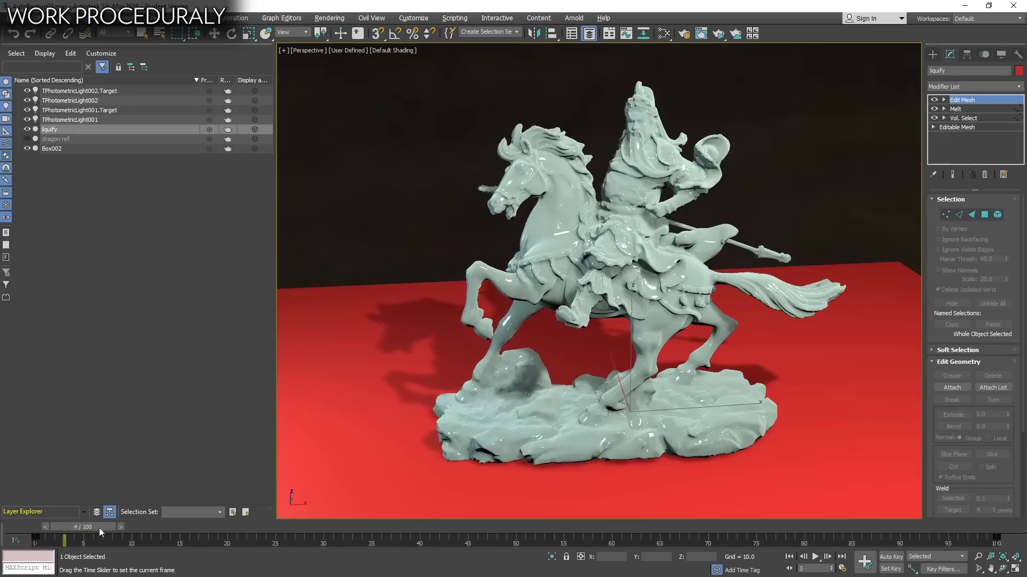
{"action": "left_click_drag", "start_coordinate": [123, 523], "coordinate": [141, 505]}
{"action": "key", "text": "w"}
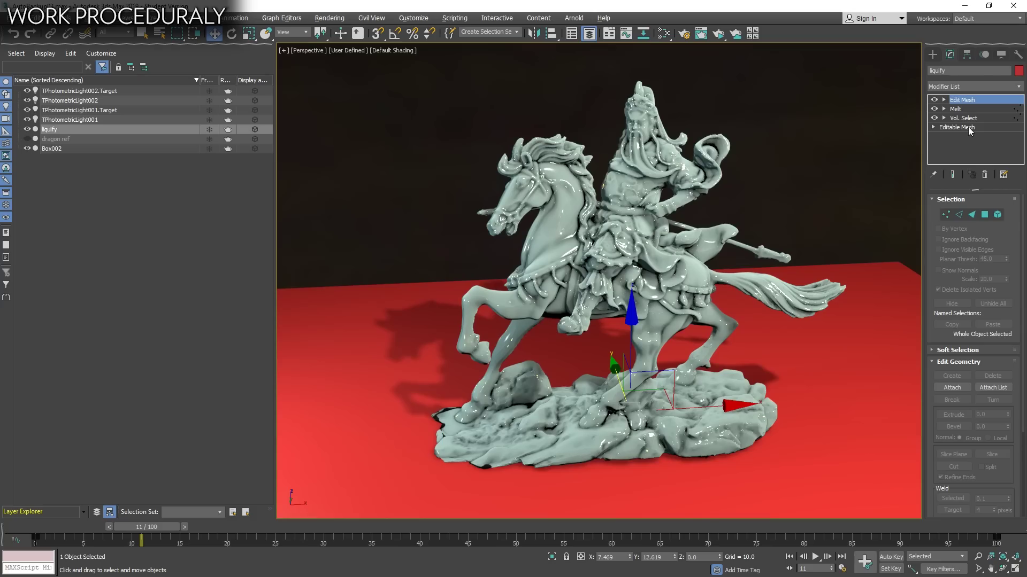
Insert a Substitute modifier above the base Editable Mesh via the 'subs' modifier search.
{"action": "left_click", "coordinate": [957, 127]}
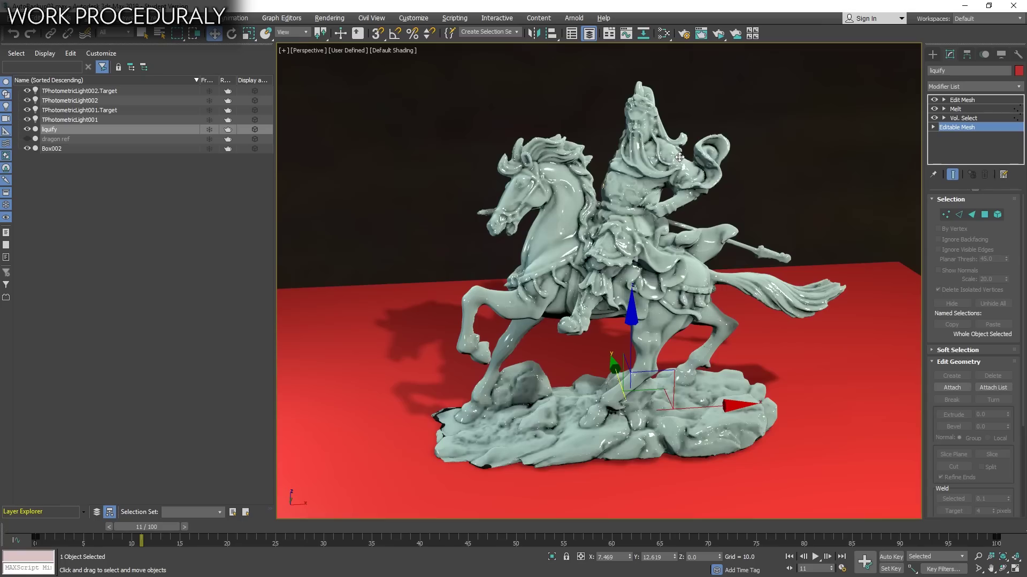
{"action": "type", "text": "xsubs"}
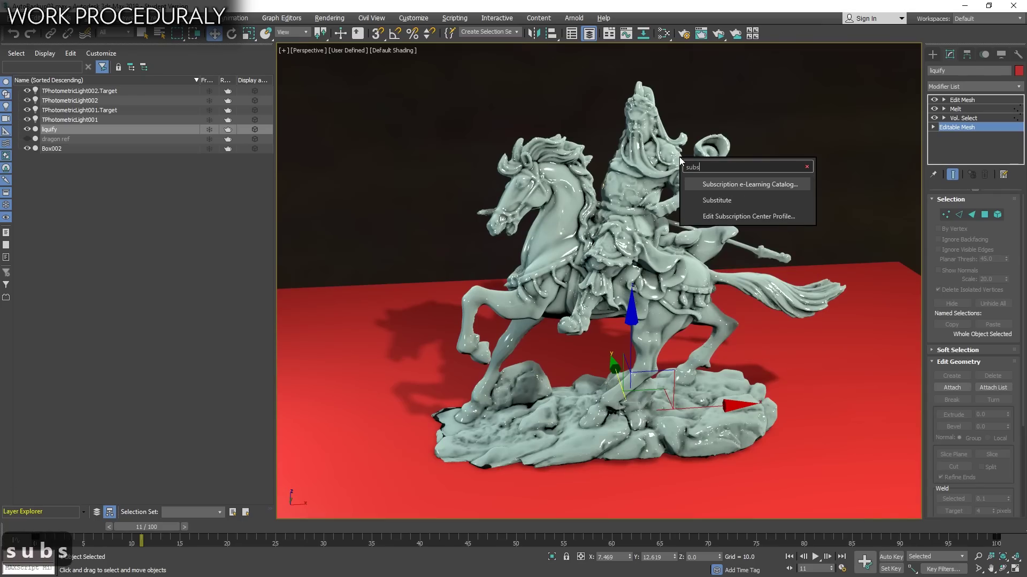
{"action": "key", "text": "Down"}
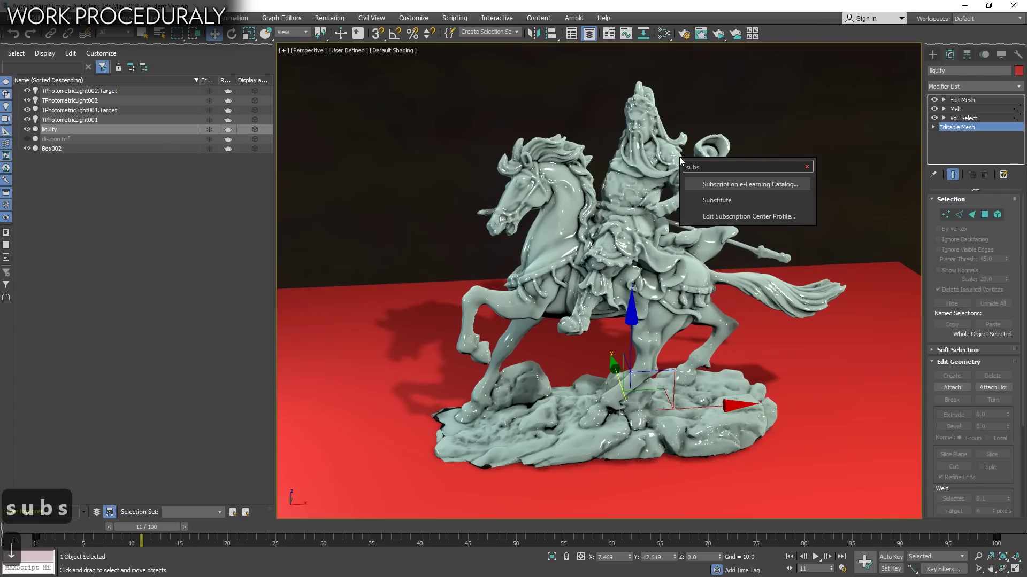
{"action": "key", "text": "Return"}
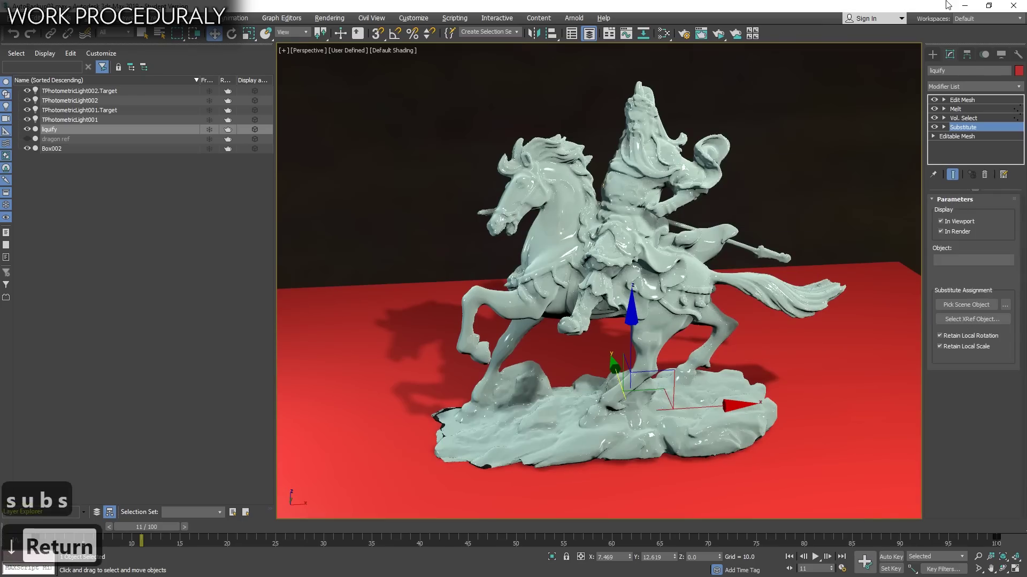
Unhide dragon ref and pick it as the substitute object, keeping the existing material.
{"action": "left_click", "coordinate": [27, 139]}
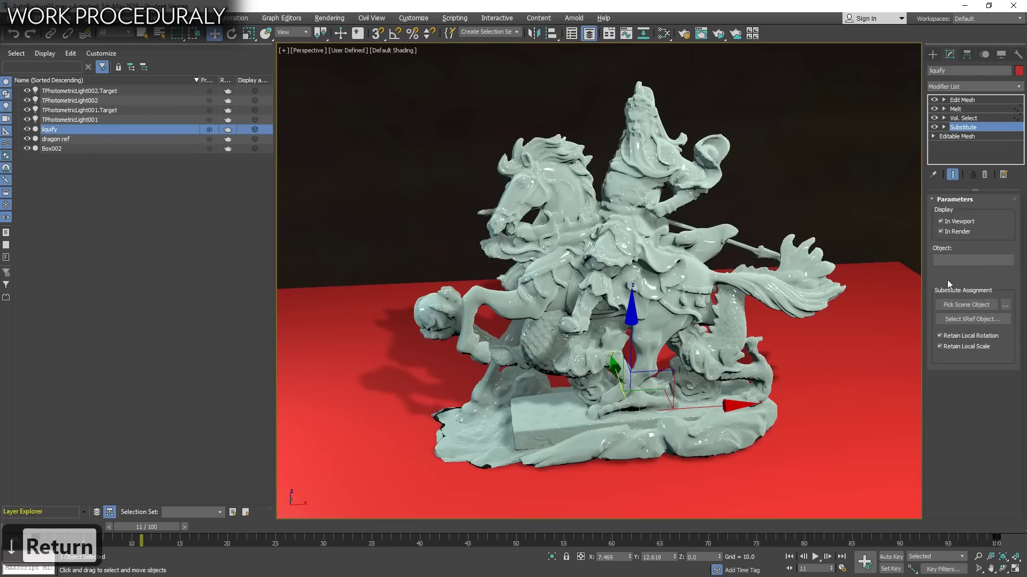
{"action": "left_click", "coordinate": [966, 305]}
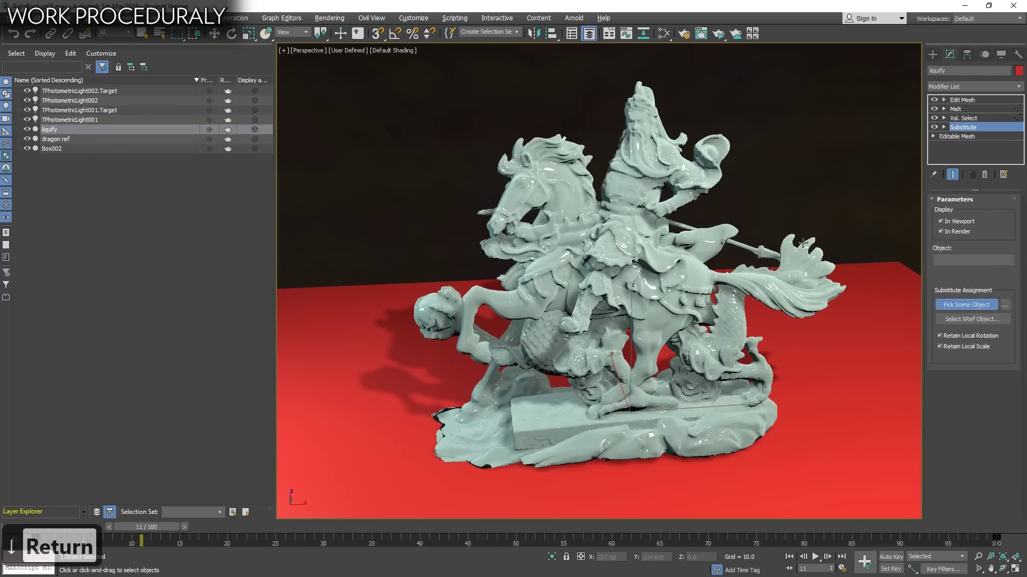
{"action": "left_click", "coordinate": [425, 308]}
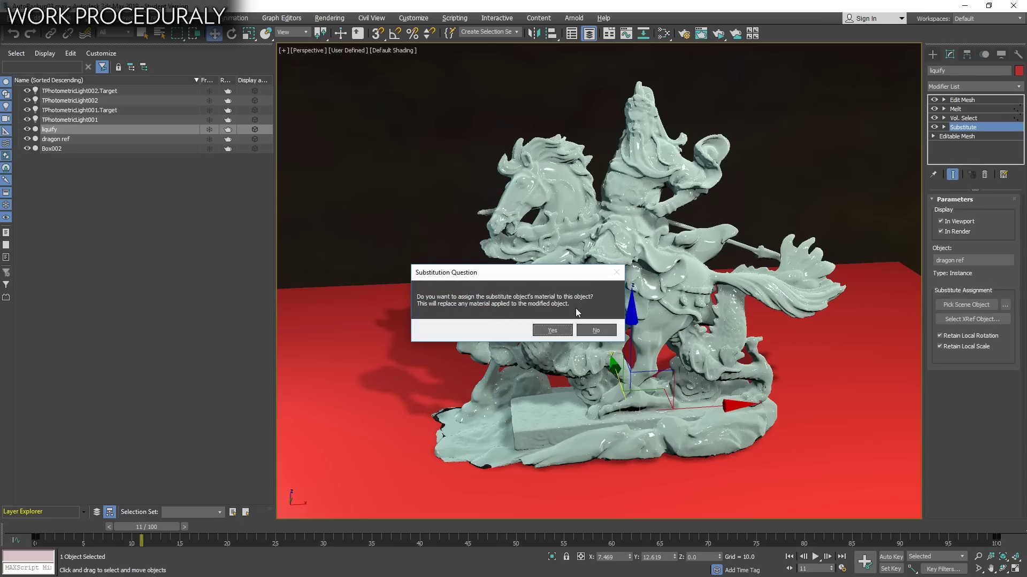
{"action": "left_click", "coordinate": [592, 329]}
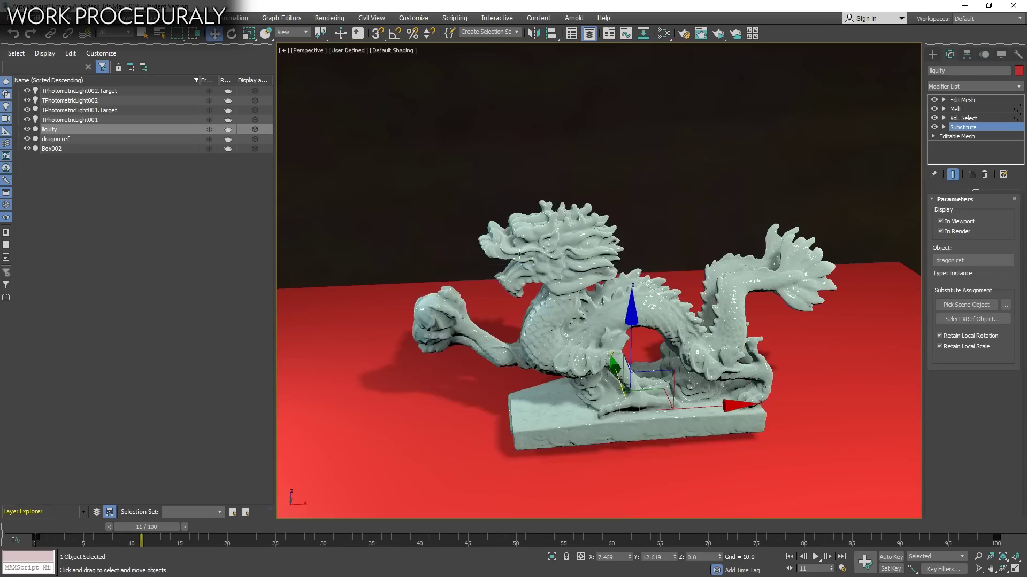
Hide dragon ref and scrub frames 25, 20, 61 and 46 with the substitute off.
{"action": "mouse_move", "coordinate": [148, 532]}
{"action": "left_mouse_down"}
{"action": "mouse_move", "coordinate": [365, 511]}
{"action": "mouse_move", "coordinate": [278, 508]}
{"action": "left_mouse_up"}
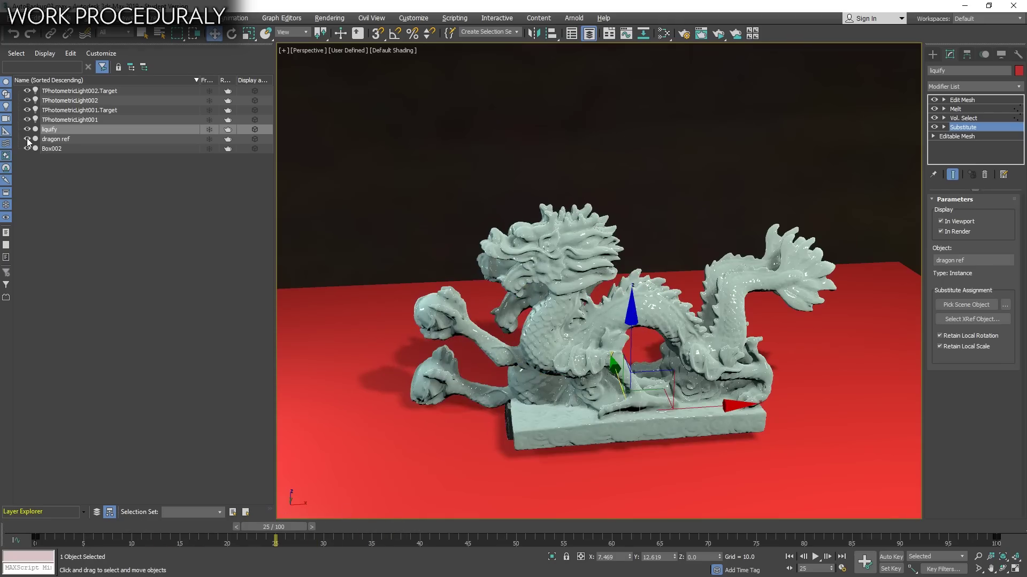
{"action": "left_click", "coordinate": [27, 138]}
{"action": "left_click_drag", "start_coordinate": [262, 526], "coordinate": [299, 481]}
{"action": "key", "text": "w"}
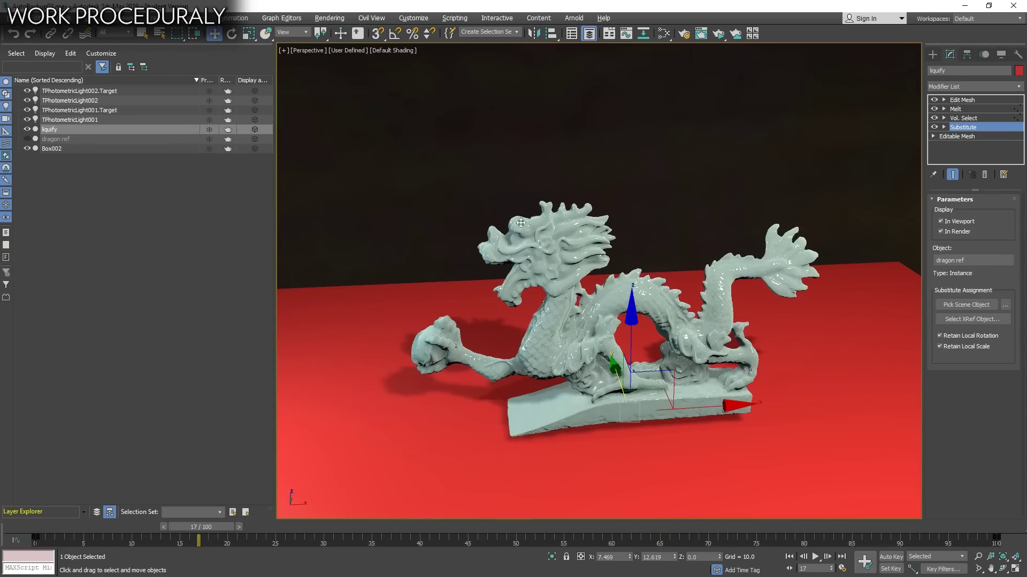
{"action": "left_click", "coordinate": [935, 127]}
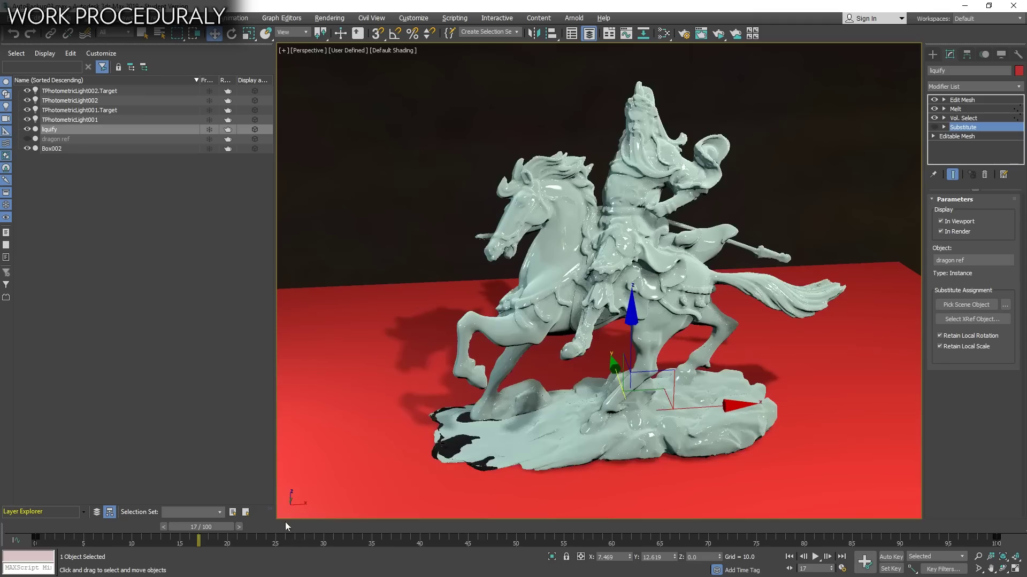
{"action": "left_click_drag", "start_coordinate": [286, 526], "coordinate": [637, 490]}
{"action": "left_click_drag", "start_coordinate": [618, 529], "coordinate": [472, 524]}
Toggle the Substitute modifier repeatedly, ending with the dragon displayed, and open the Modifier List.
{"action": "left_click", "coordinate": [934, 128]}
{"action": "left_click", "coordinate": [934, 128]}
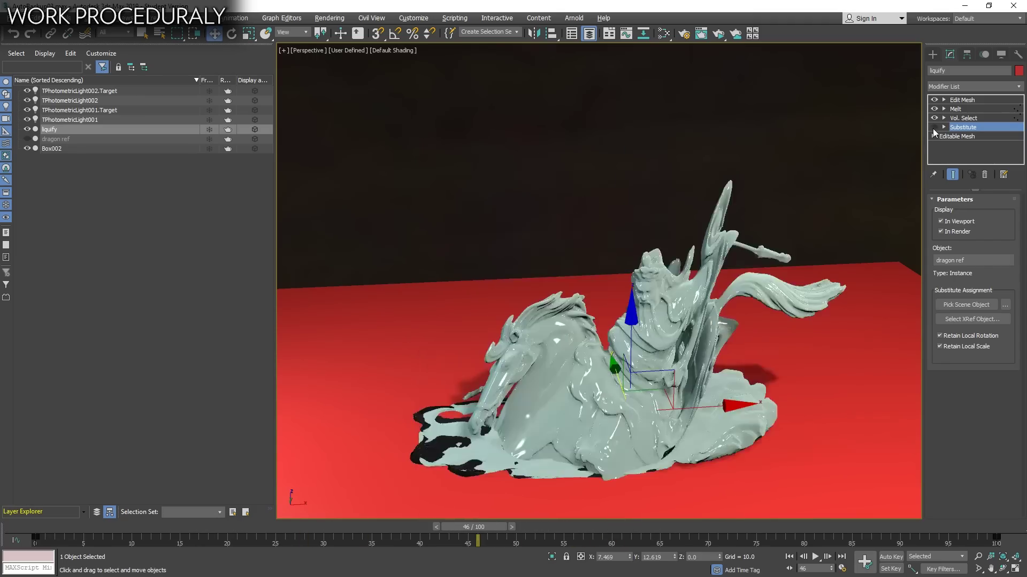
{"action": "left_click", "coordinate": [934, 128]}
{"action": "left_click", "coordinate": [934, 128]}
{"action": "left_click", "coordinate": [934, 128]}
{"action": "left_click", "coordinate": [934, 128]}
{"action": "left_click", "coordinate": [934, 128]}
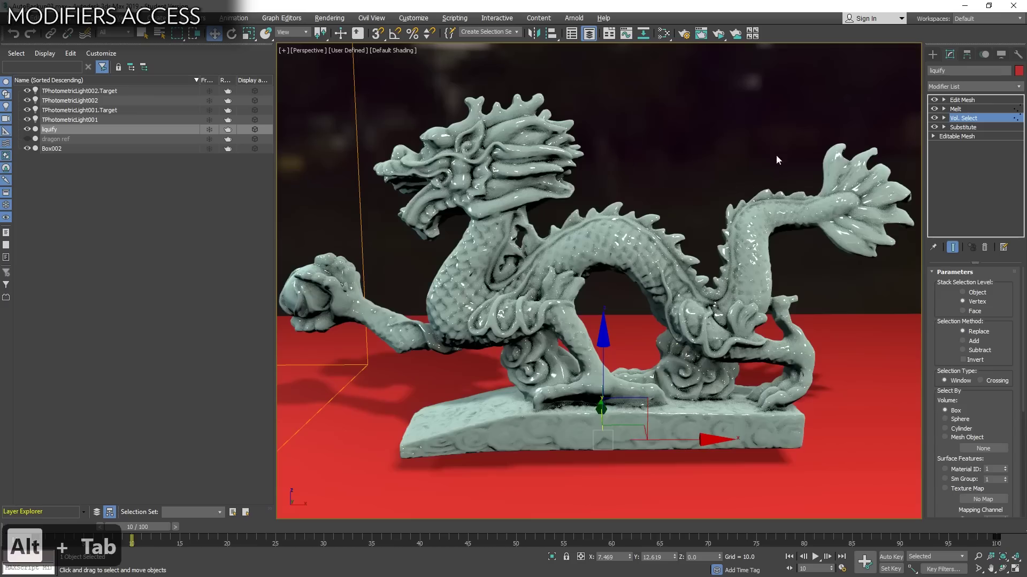
{"action": "left_click", "coordinate": [974, 86]}
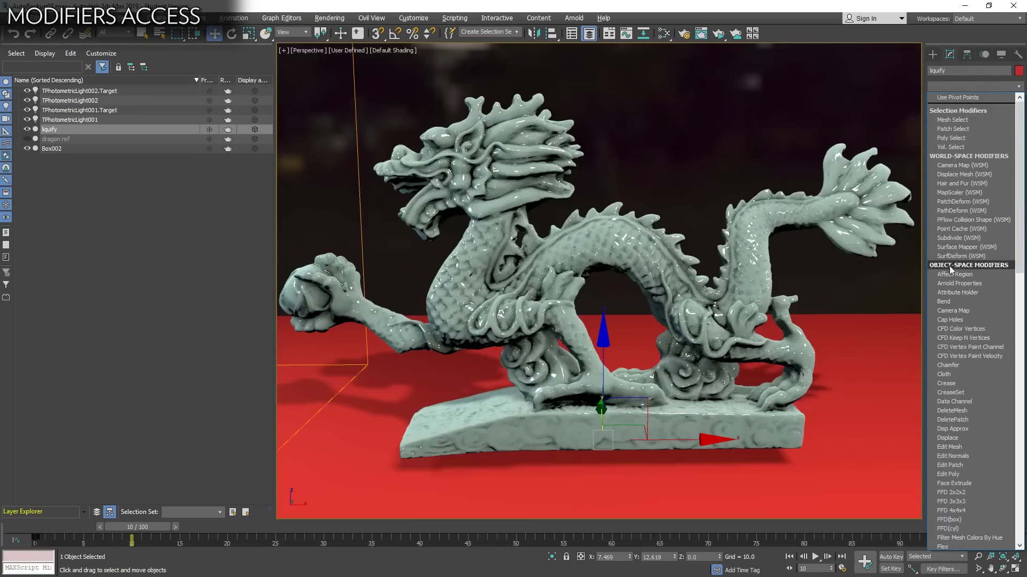
Enable Show All Sets in List so modifiers are grouped under categories like Animation Modifiers.
{"action": "scroll", "coordinate": [1003, 330], "scroll_direction": "down", "scroll_amount": 11}
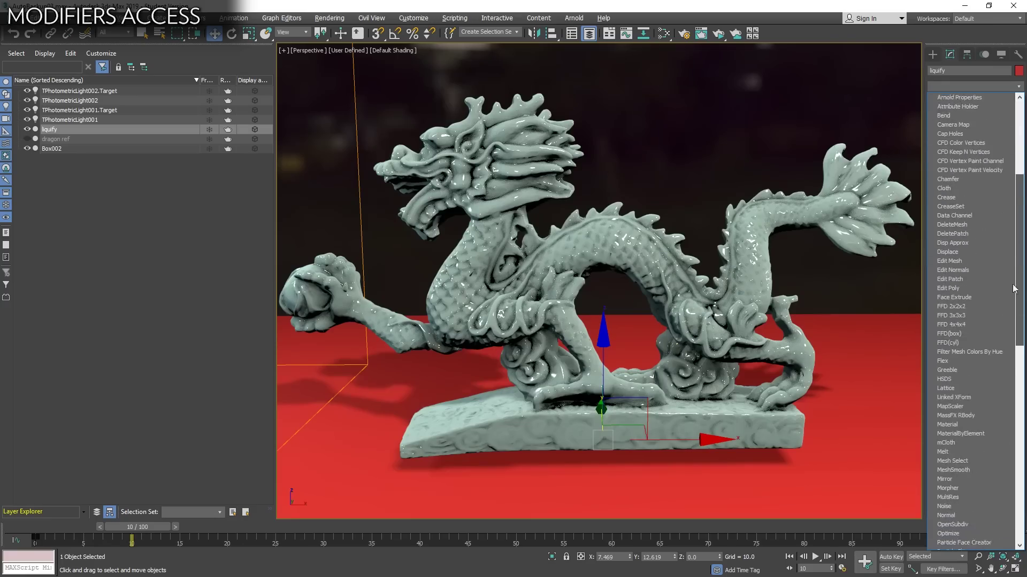
{"action": "scroll", "coordinate": [1003, 330], "scroll_direction": "down", "scroll_amount": 12}
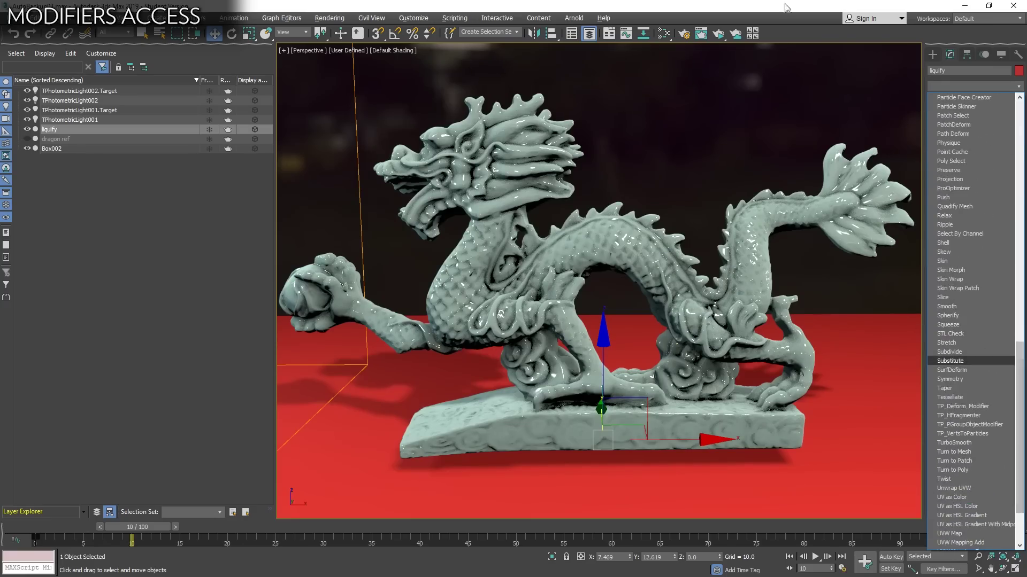
{"action": "left_click", "coordinate": [900, 323]}
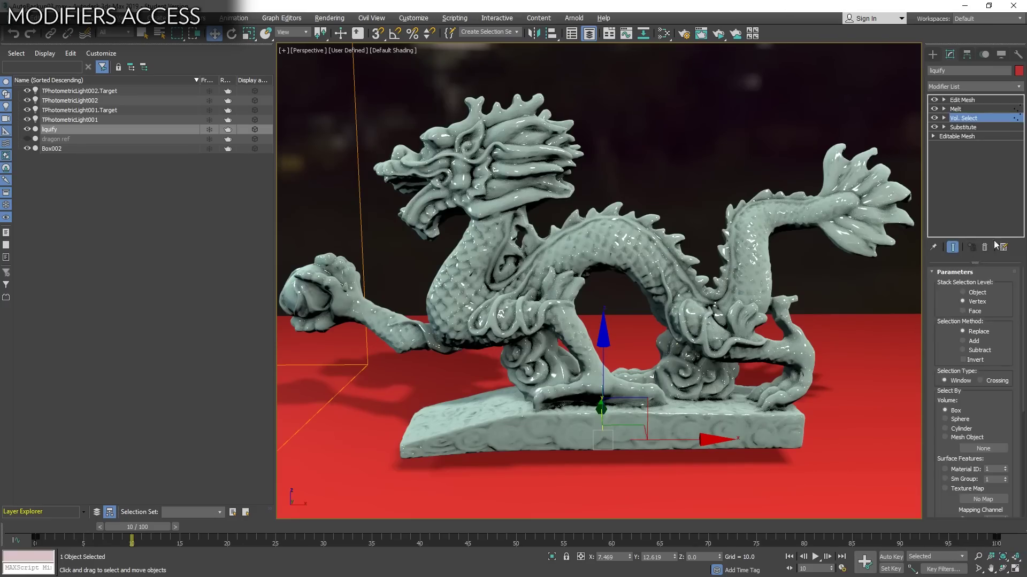
{"action": "left_click", "coordinate": [1003, 248]}
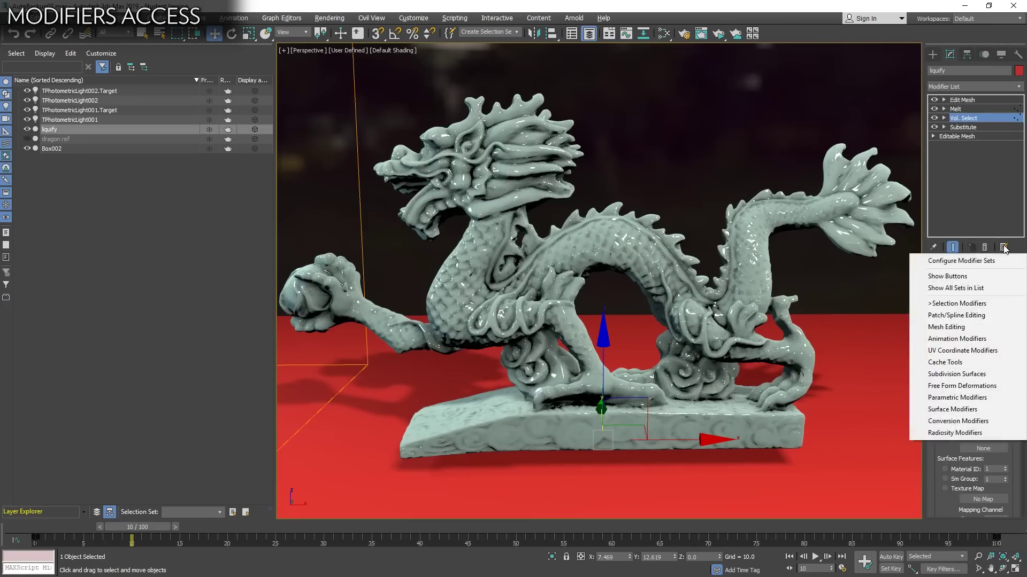
{"action": "left_click", "coordinate": [963, 288]}
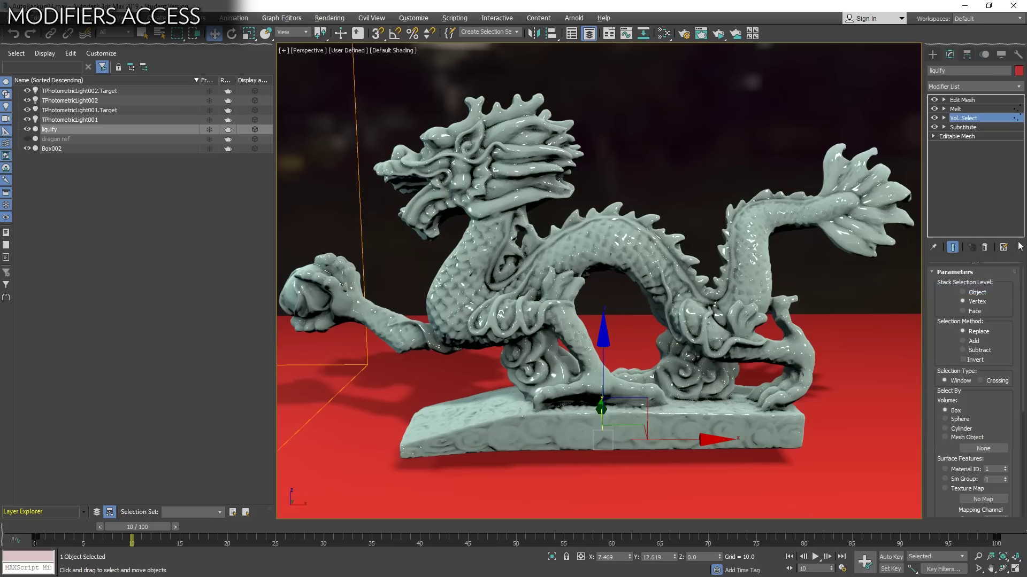
{"action": "left_click", "coordinate": [1018, 86]}
{"action": "scroll", "coordinate": [952, 374], "scroll_direction": "down", "scroll_amount": 11}
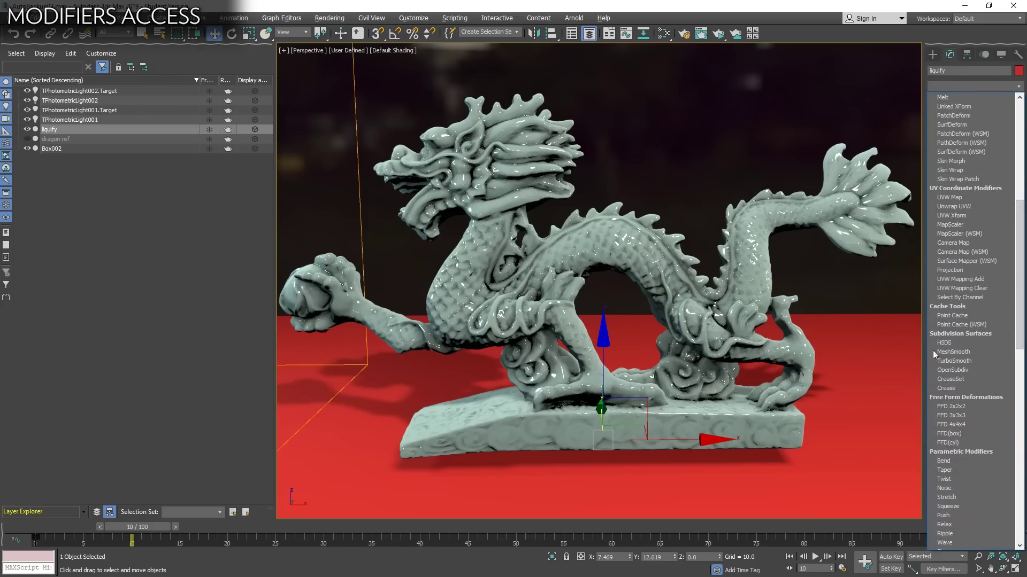
{"action": "left_click", "coordinate": [764, 7]}
{"action": "left_click", "coordinate": [1003, 247]}
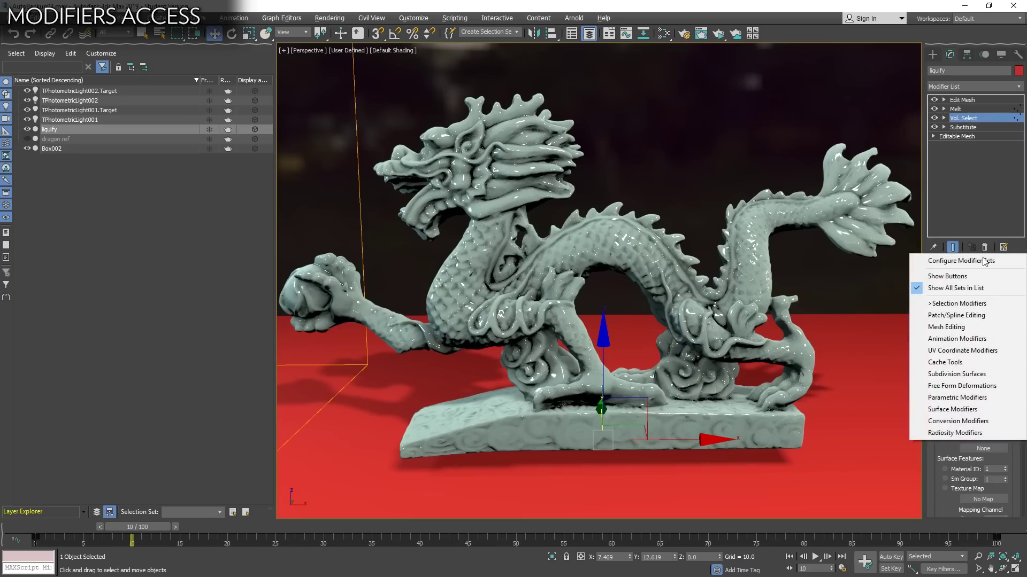
Show modifier shortcut buttons, test then delete Mesh Select, and open Configure Modifier Sets.
{"action": "left_click", "coordinate": [965, 276]}
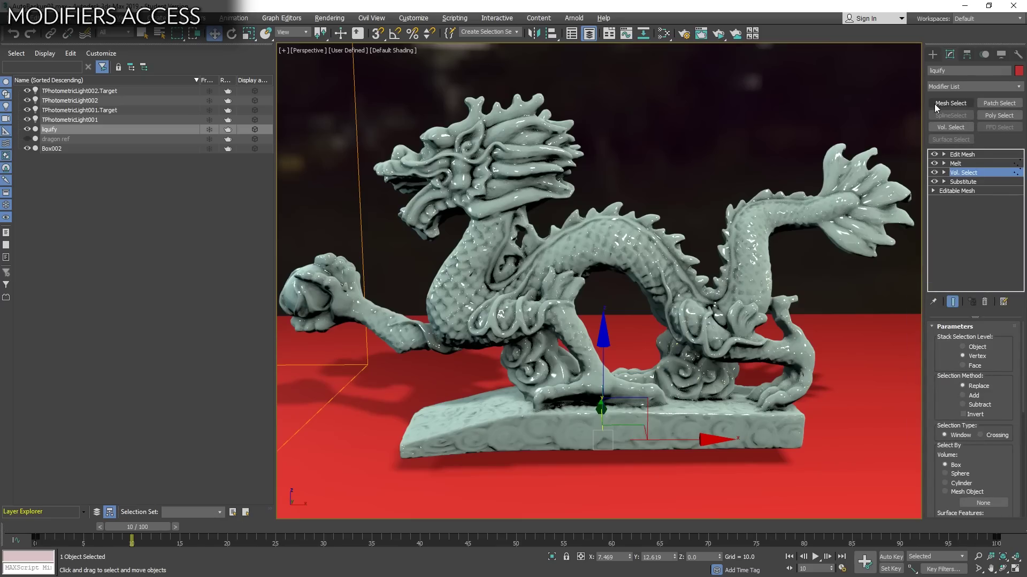
{"action": "left_click", "coordinate": [935, 103]}
{"action": "left_click", "coordinate": [935, 103]}
{"action": "left_click", "coordinate": [934, 104]}
{"action": "left_click", "coordinate": [985, 302]}
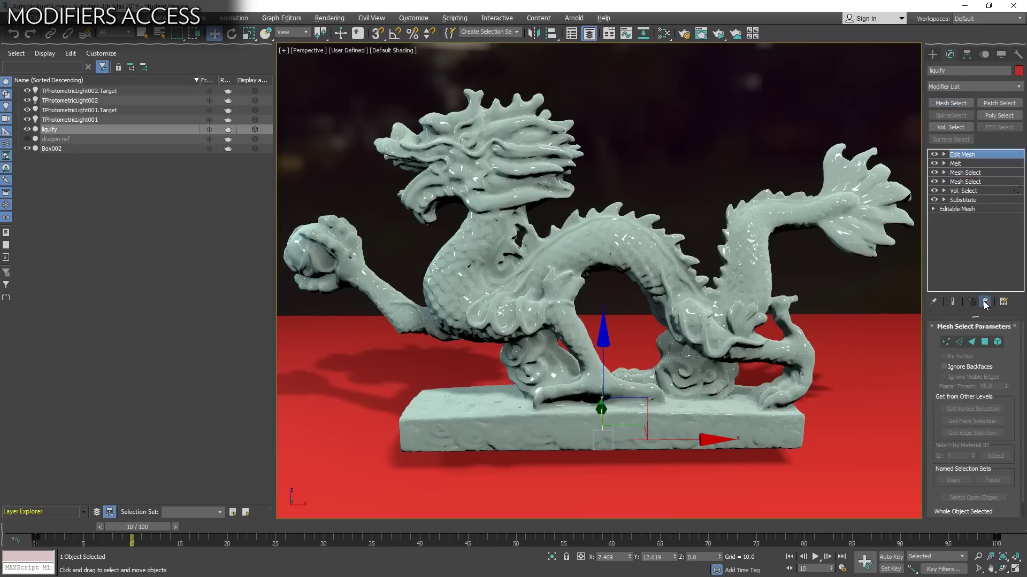
{"action": "left_click", "coordinate": [984, 302]}
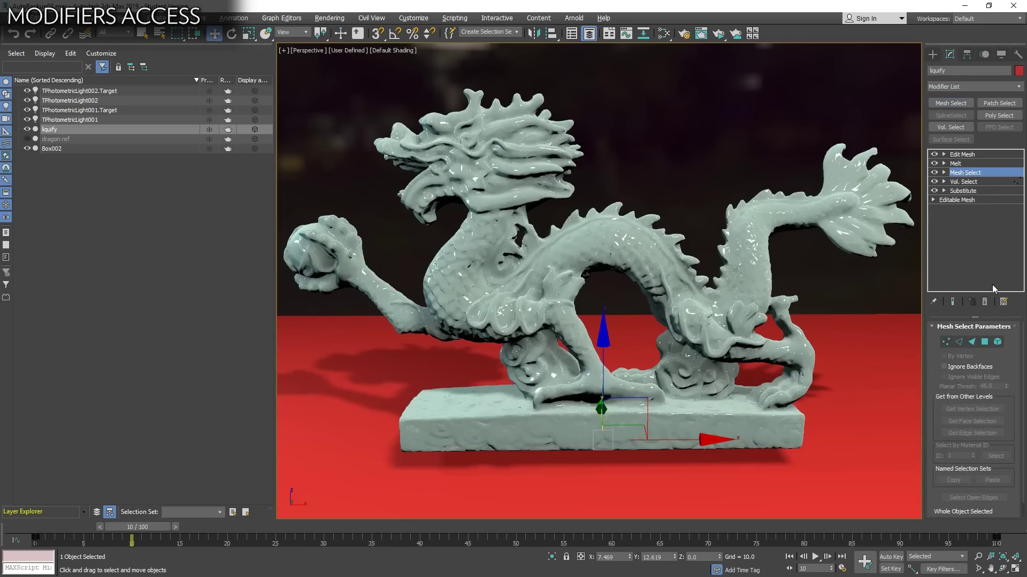
{"action": "left_click", "coordinate": [985, 302]}
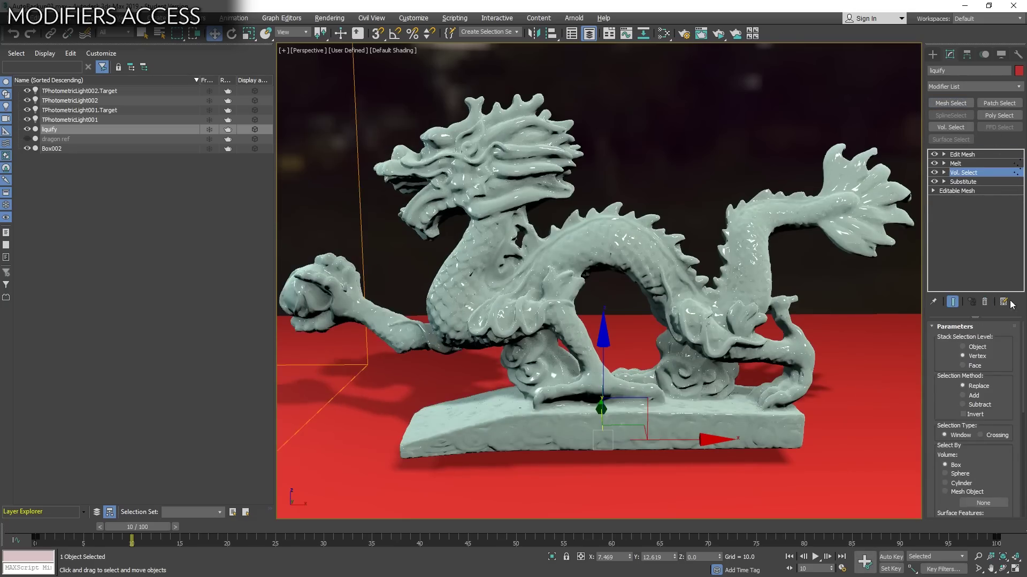
{"action": "left_click", "coordinate": [1004, 303]}
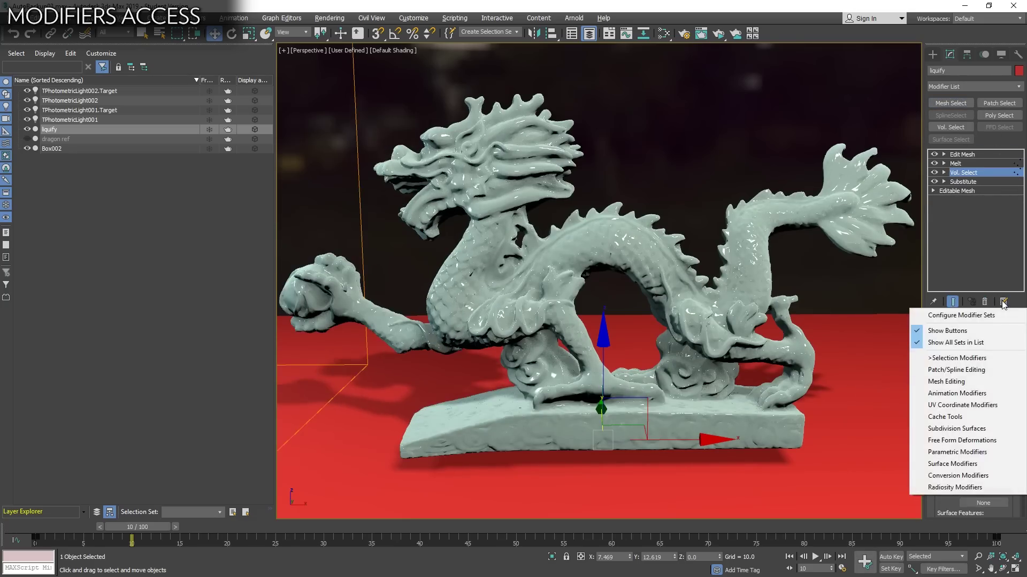
{"action": "left_click", "coordinate": [960, 316]}
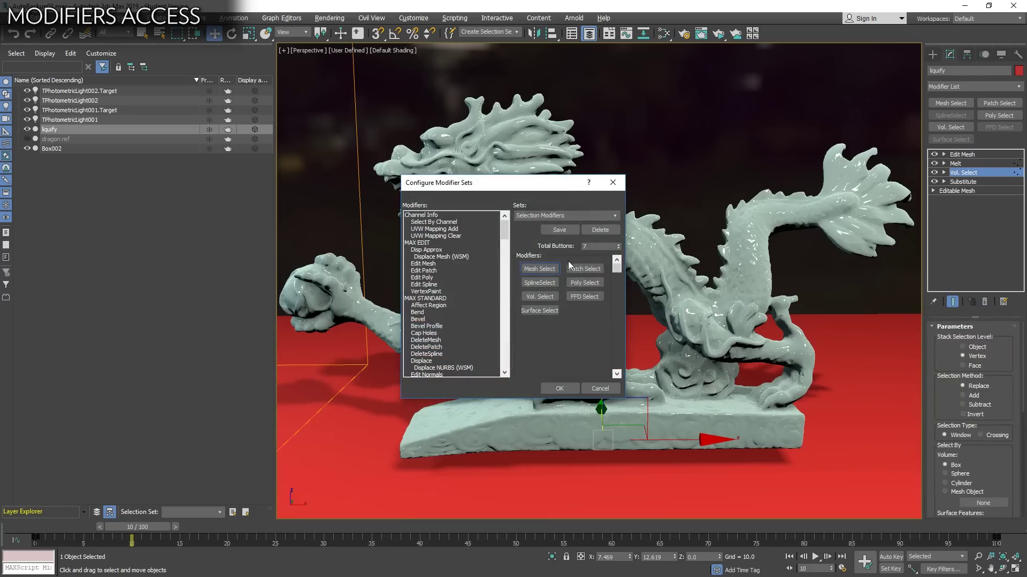
Raise the modifier set to 10 buttons and place Turn to Poly in an empty slot.
{"action": "left_click", "coordinate": [619, 245]}
{"action": "left_click", "coordinate": [618, 245]}
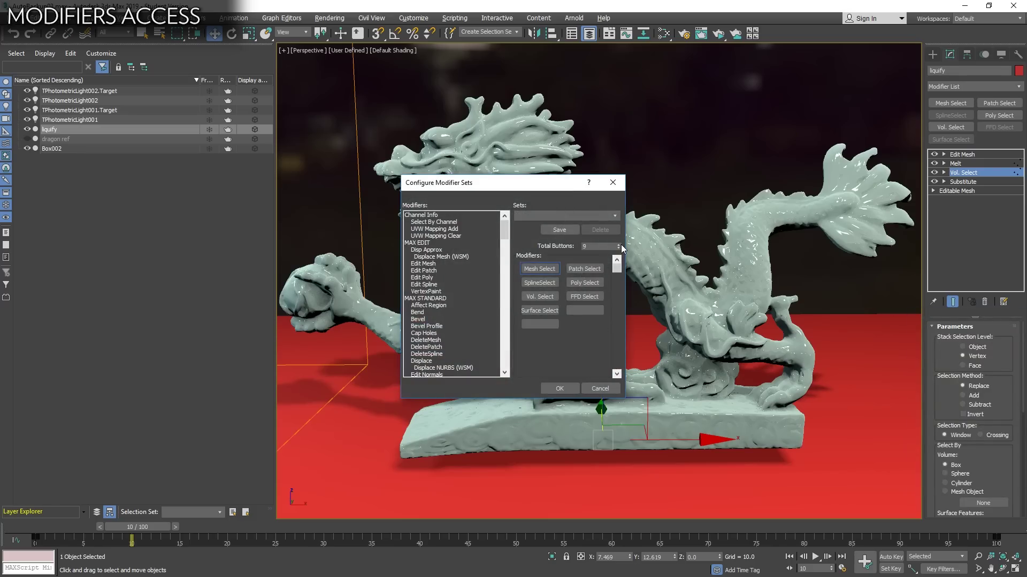
{"action": "left_click", "coordinate": [619, 245]}
{"action": "left_click", "coordinate": [588, 327]}
{"action": "left_click_drag", "start_coordinate": [505, 229], "coordinate": [506, 280]}
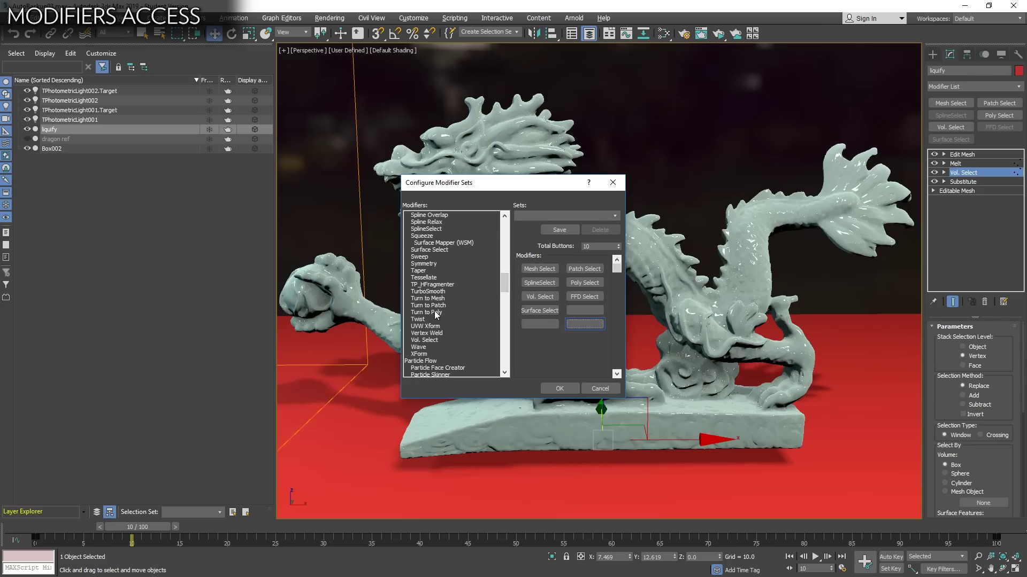
{"action": "left_click_drag", "start_coordinate": [435, 313], "coordinate": [584, 324]}
{"action": "left_click", "coordinate": [559, 388]}
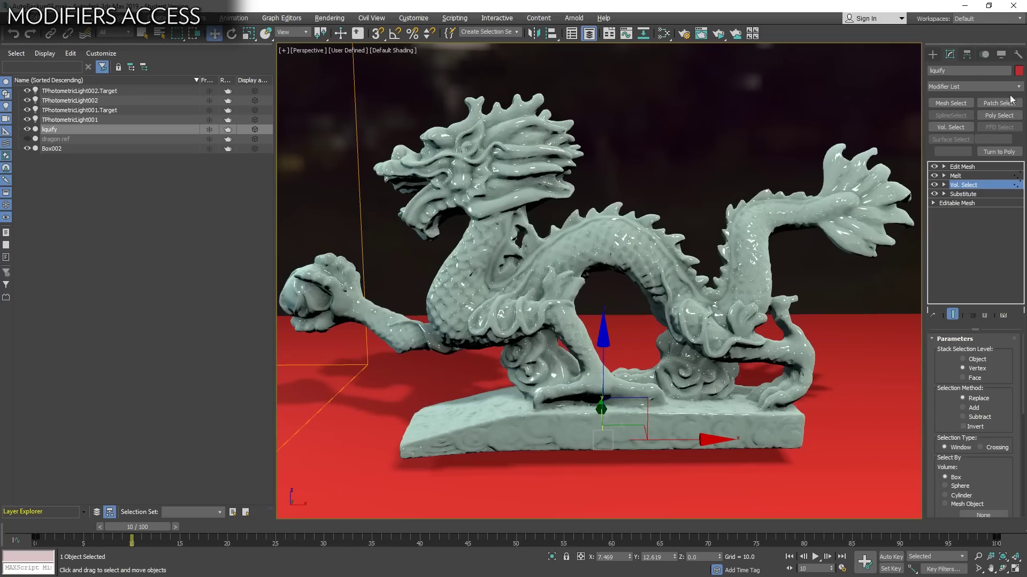
Apply TurboSmooth above Edit Mesh by searching 'turbo' in the X action search.
{"action": "key", "text": "Up"}
{"action": "key", "text": "Up"}
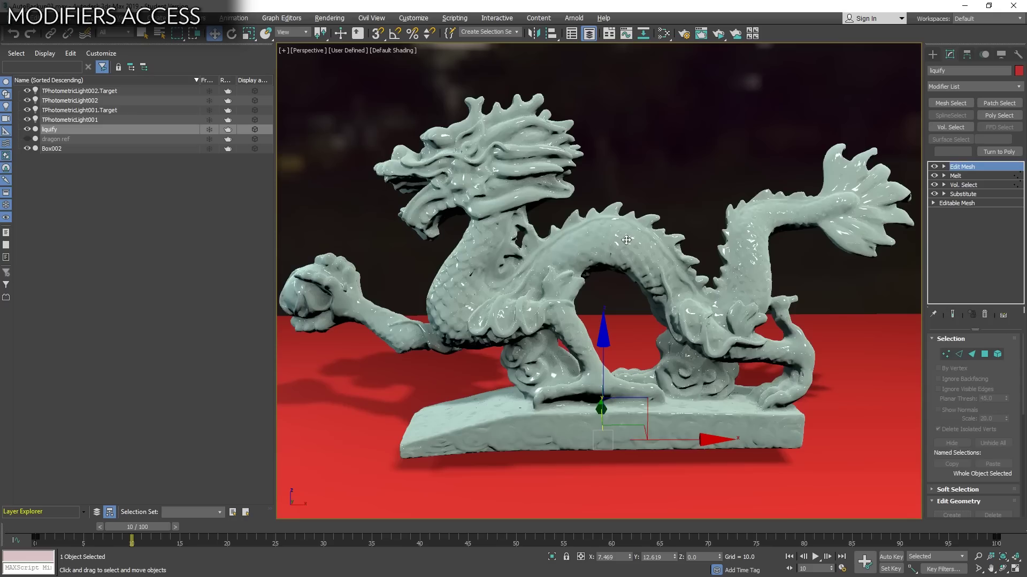
{"action": "key", "text": "x"}
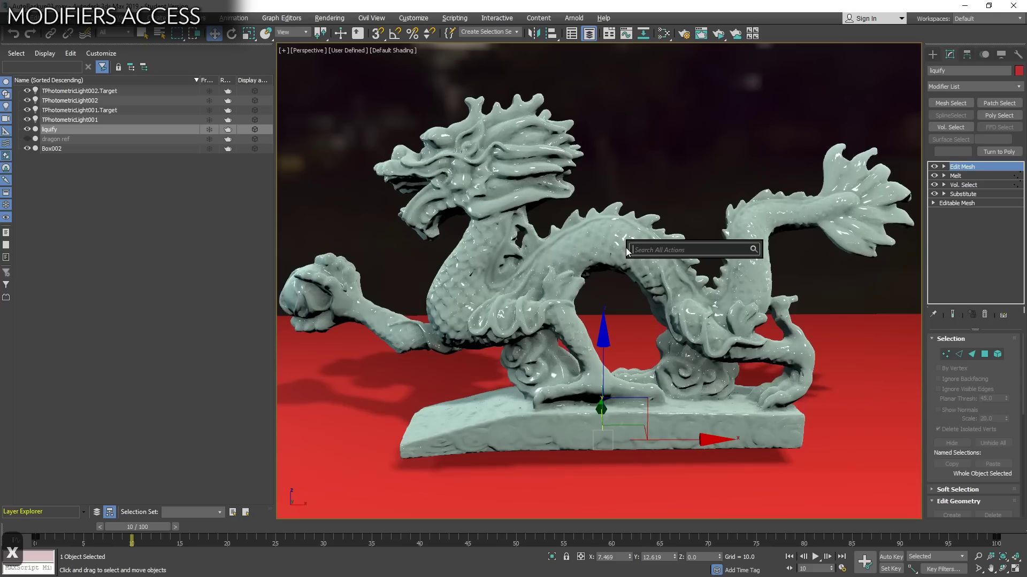
{"action": "type", "text": "turbo"}
{"action": "key", "text": "Return"}
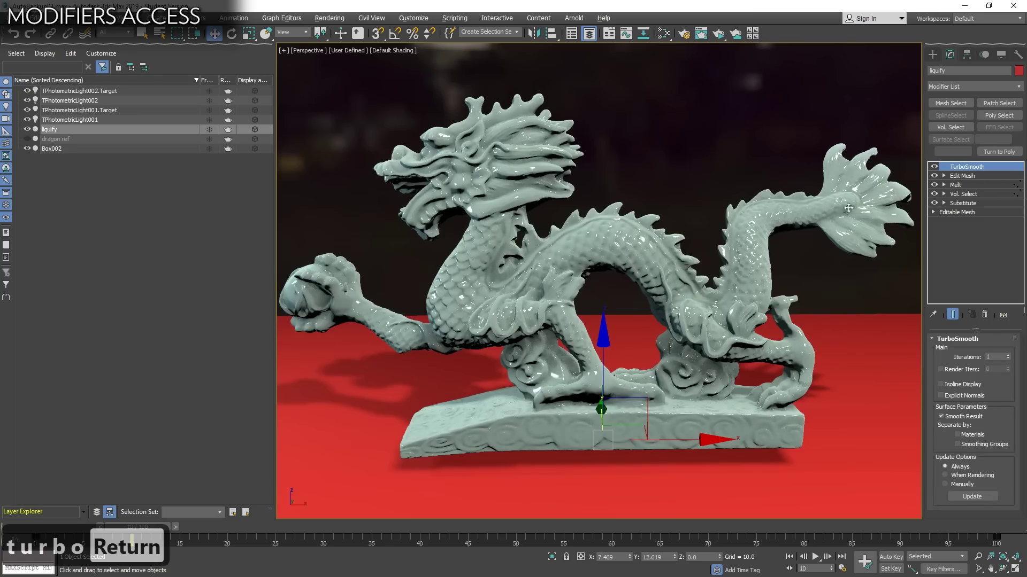
{"action": "left_click", "coordinate": [1003, 315]}
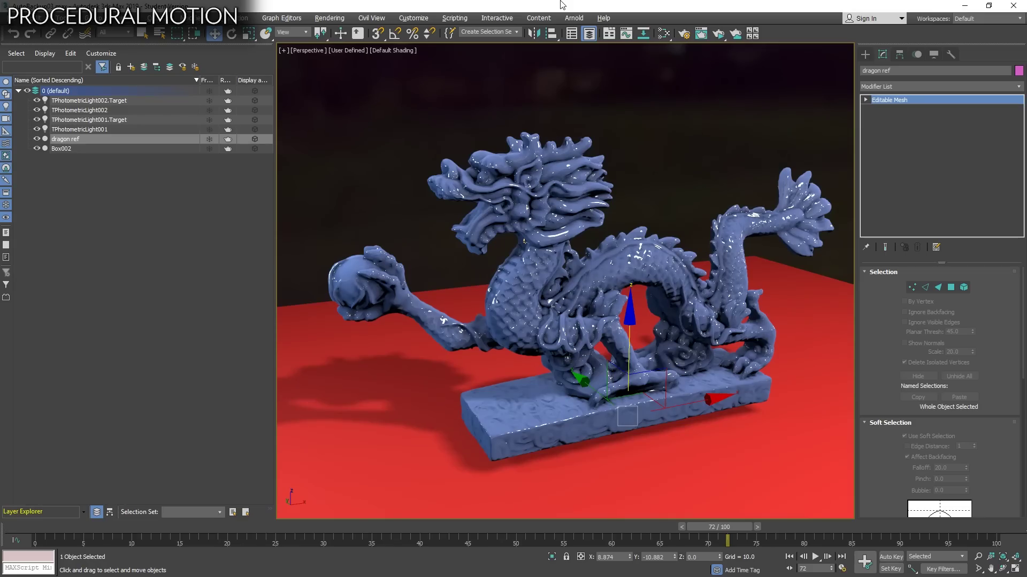
Replace the dragon's Euler XYZ rotation track with a Rotation List controller in the Motion panel.
{"action": "left_click", "coordinate": [917, 54]}
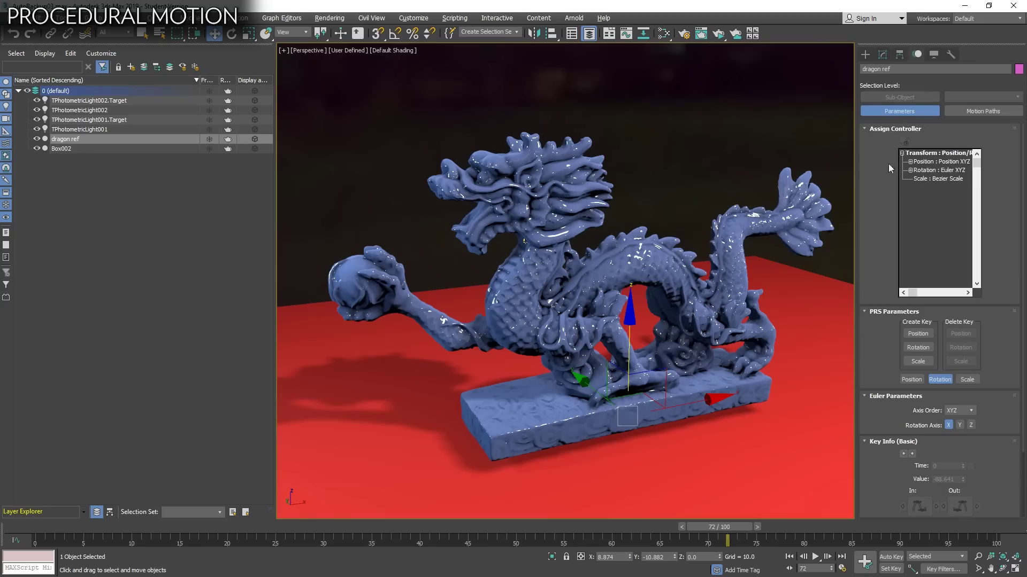
{"action": "left_click", "coordinate": [925, 171]}
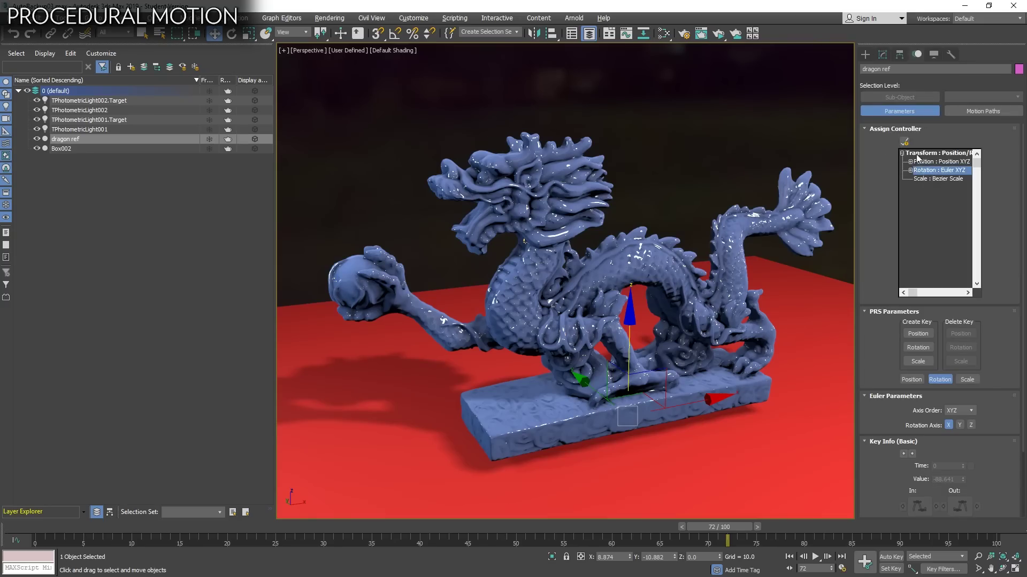
{"action": "left_click", "coordinate": [904, 141]}
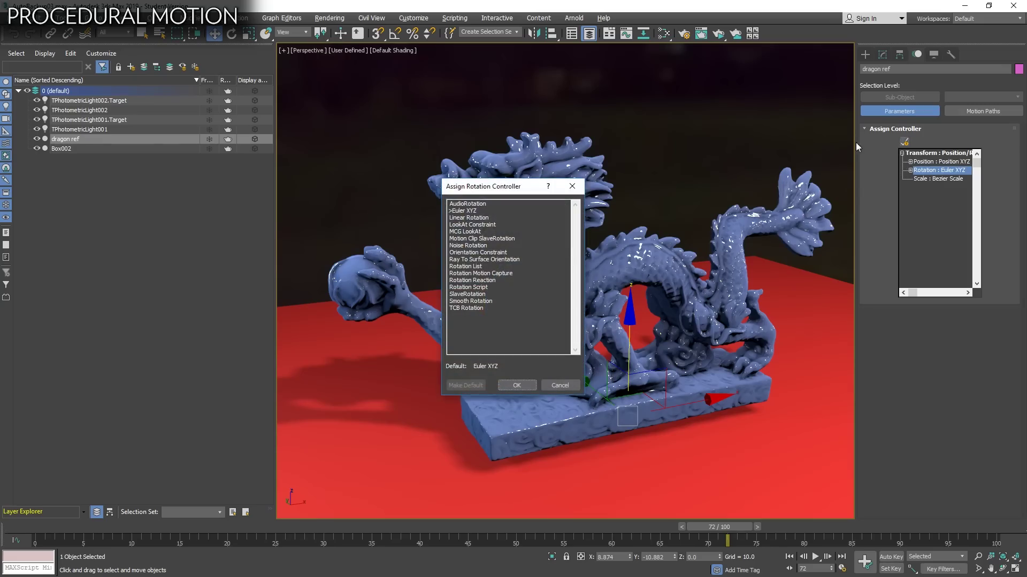
{"action": "double_click", "coordinate": [467, 267]}
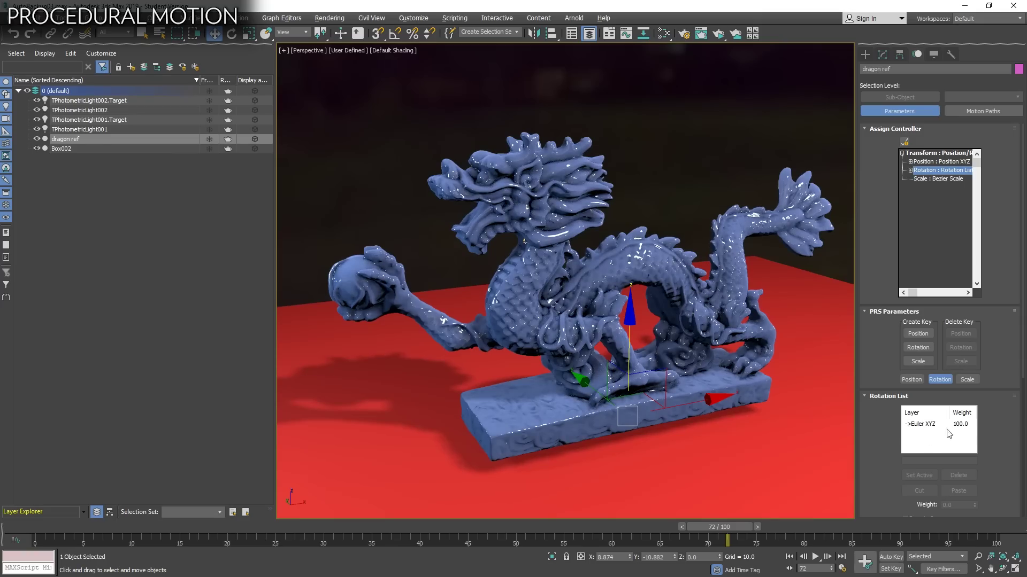
{"action": "left_click", "coordinate": [911, 171]}
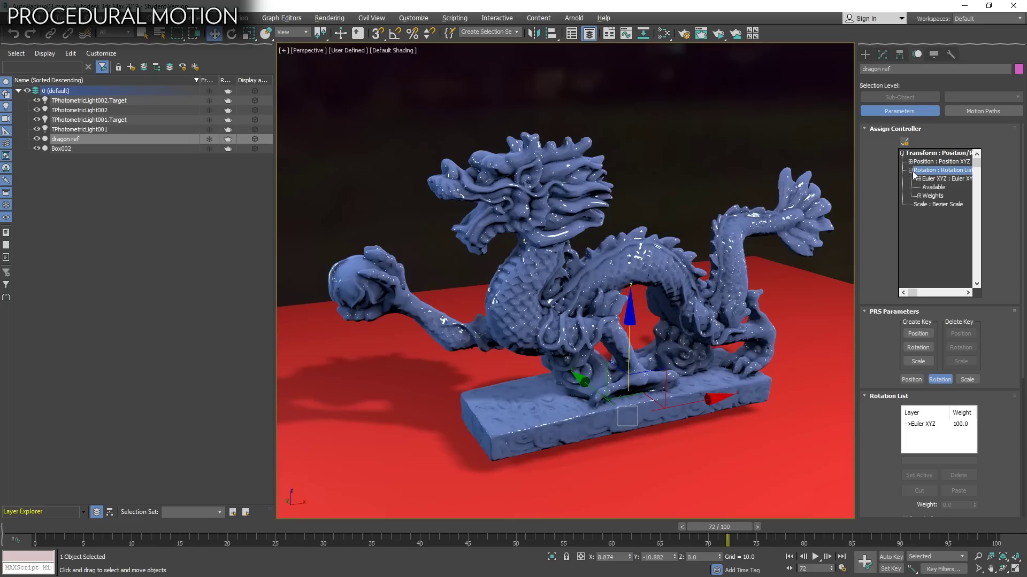
Add a Noise Rotation controller to the Available slot and play the wobble.
{"action": "left_click", "coordinate": [938, 188]}
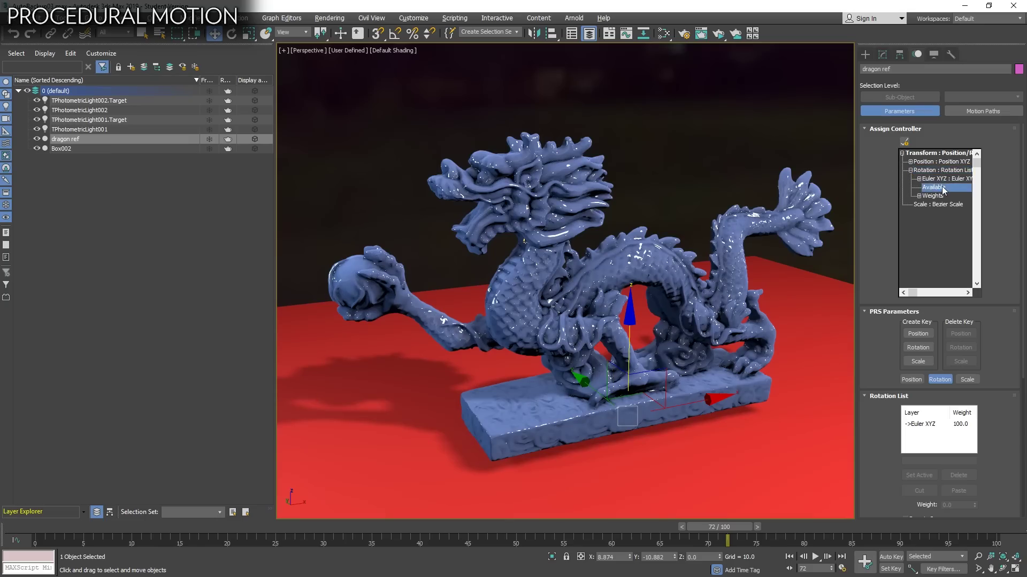
{"action": "left_click", "coordinate": [904, 142]}
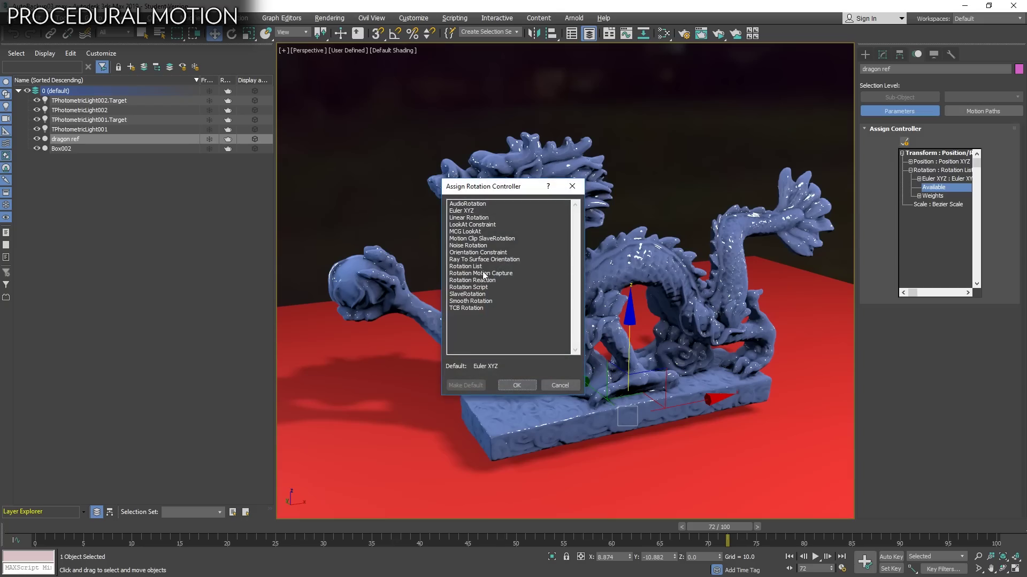
{"action": "double_click", "coordinate": [467, 246]}
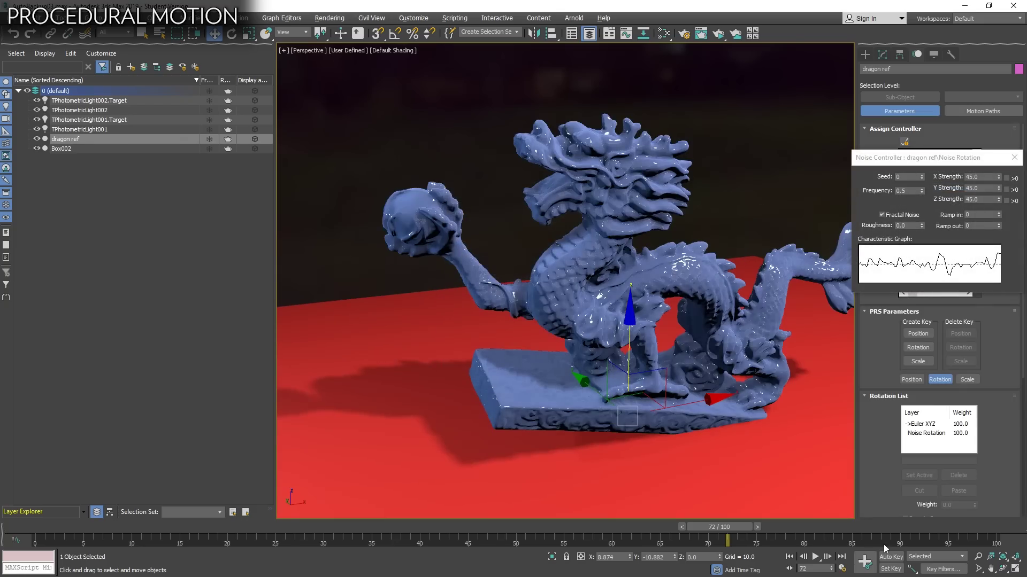
{"action": "left_click", "coordinate": [816, 556]}
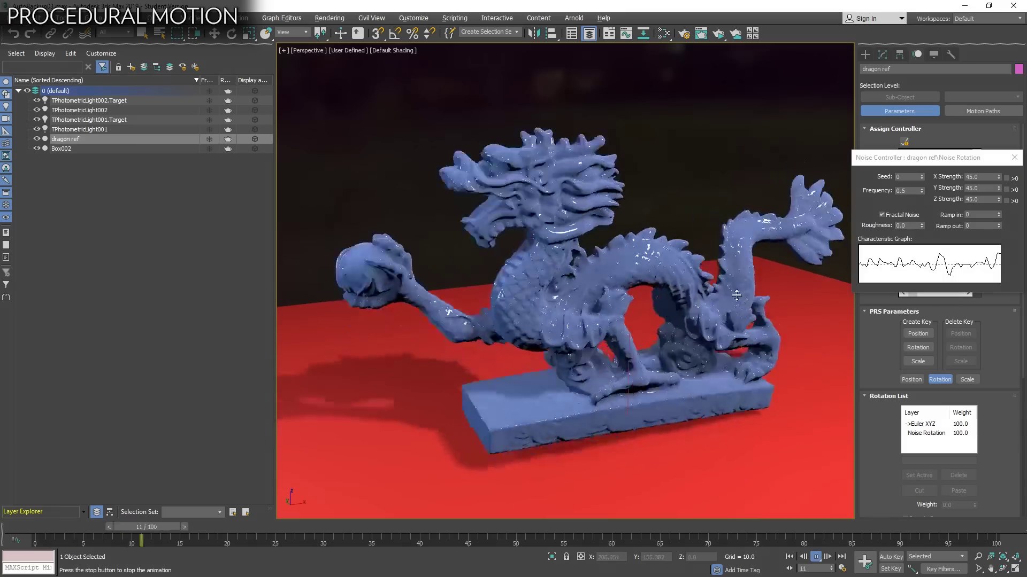
Zero the X, Y and Z noise strengths, then set X Strength to 150.
{"action": "right_click", "coordinate": [998, 176]}
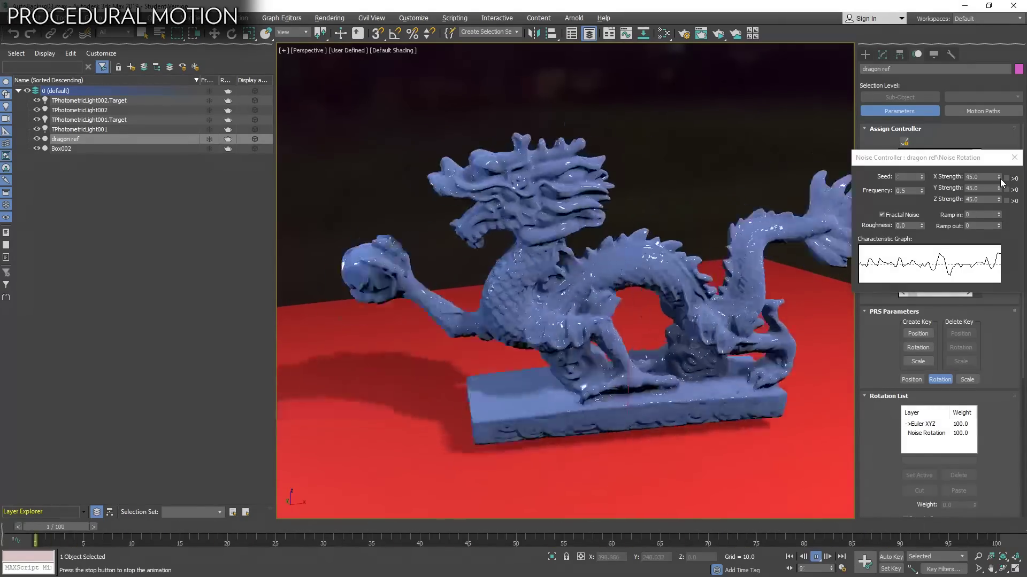
{"action": "right_click", "coordinate": [997, 200]}
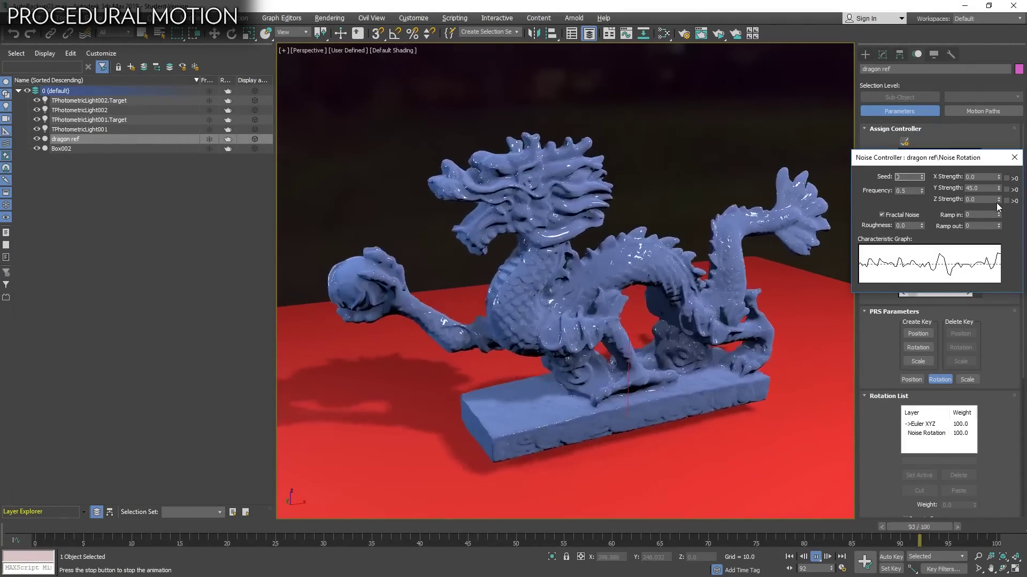
{"action": "right_click", "coordinate": [997, 188]}
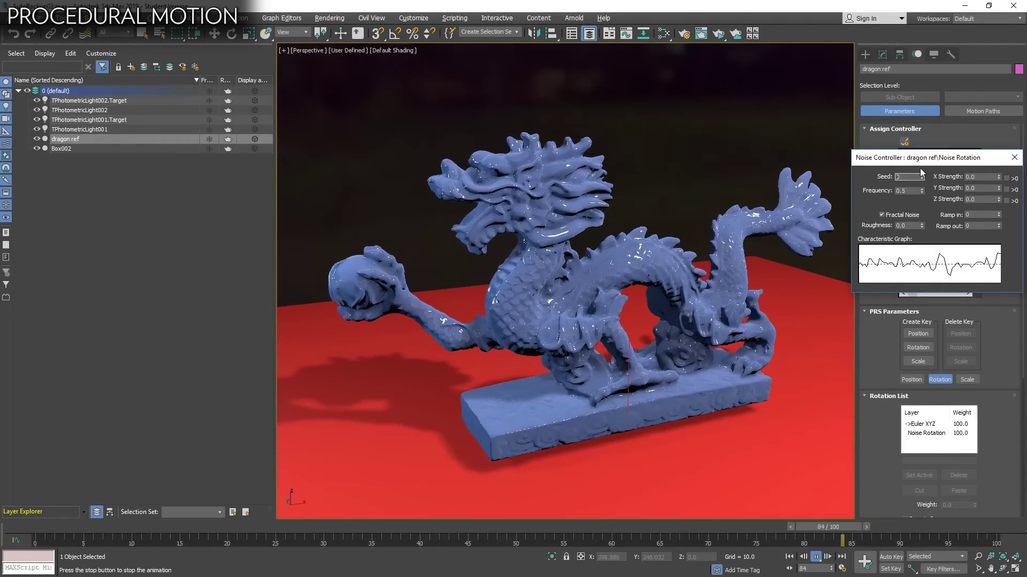
{"action": "double_click", "coordinate": [979, 175]}
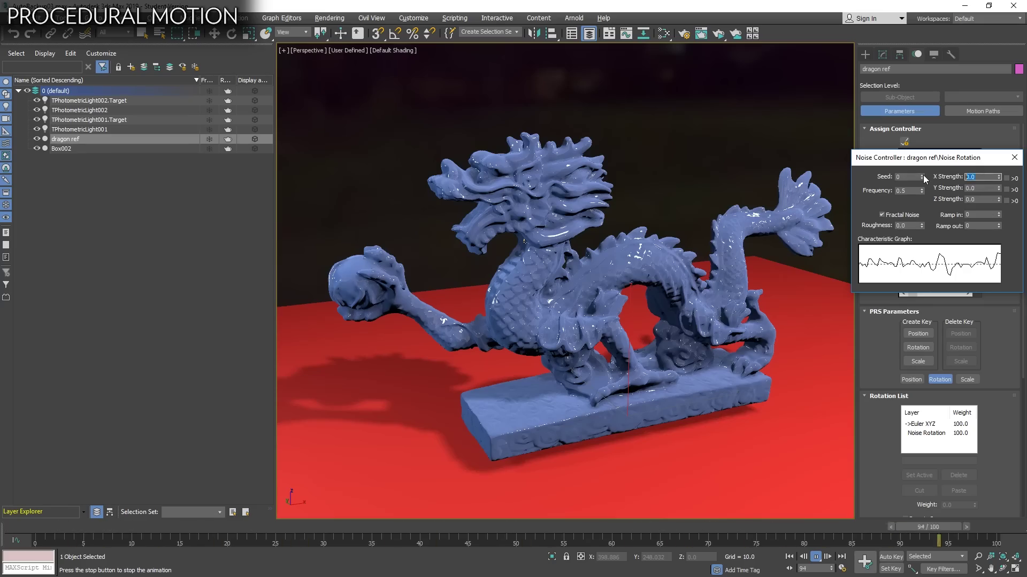
{"action": "type", "text": "180"}
{"action": "key", "text": "Return"}
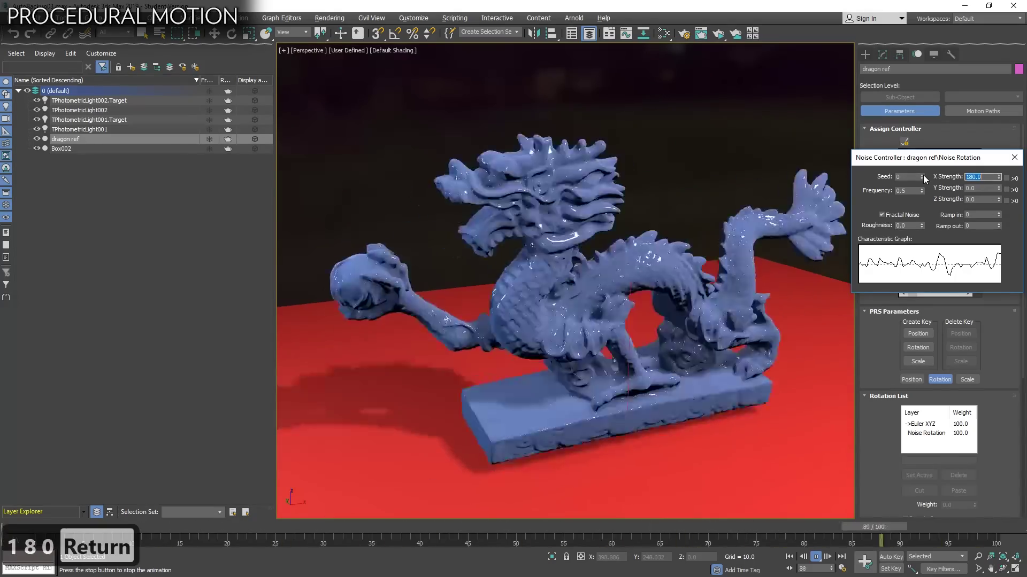
{"action": "type", "text": "150"}
{"action": "key", "text": "Return"}
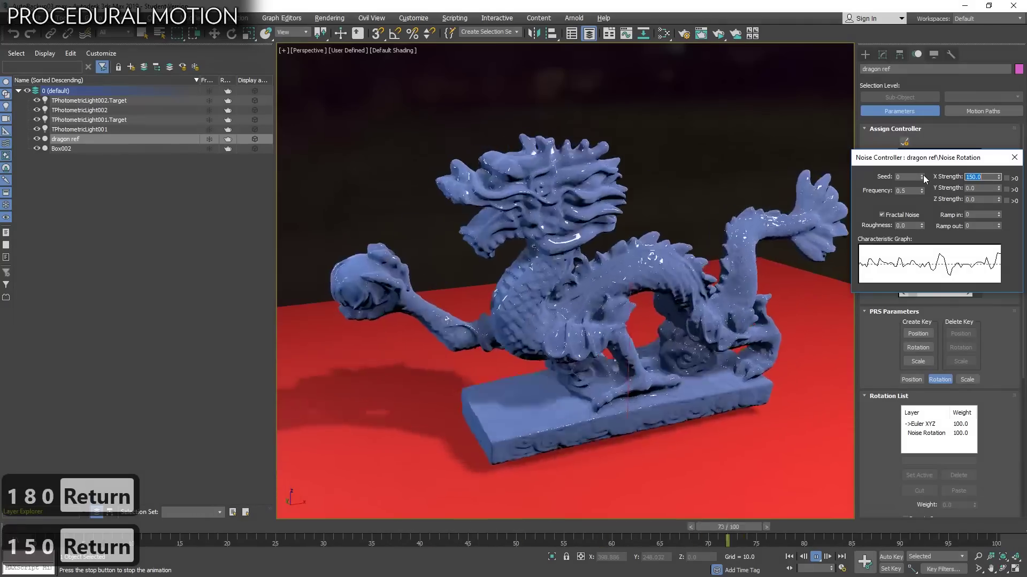
Turn off Fractal Noise and set the noise Frequency to 0.05.
{"action": "left_click", "coordinate": [882, 213]}
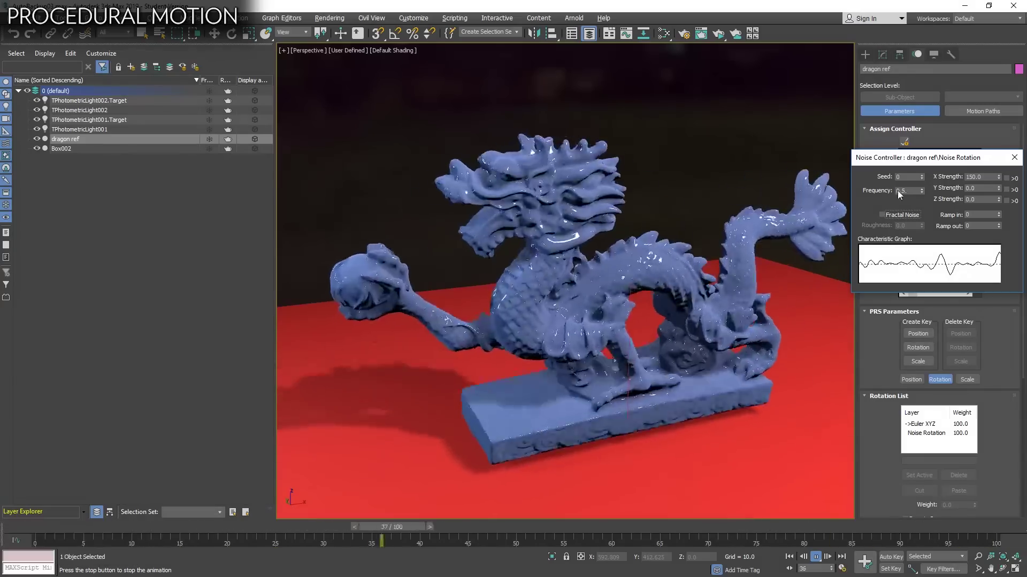
{"action": "double_click", "coordinate": [909, 191]}
{"action": "type", "text": ".1"}
{"action": "key", "text": "Return"}
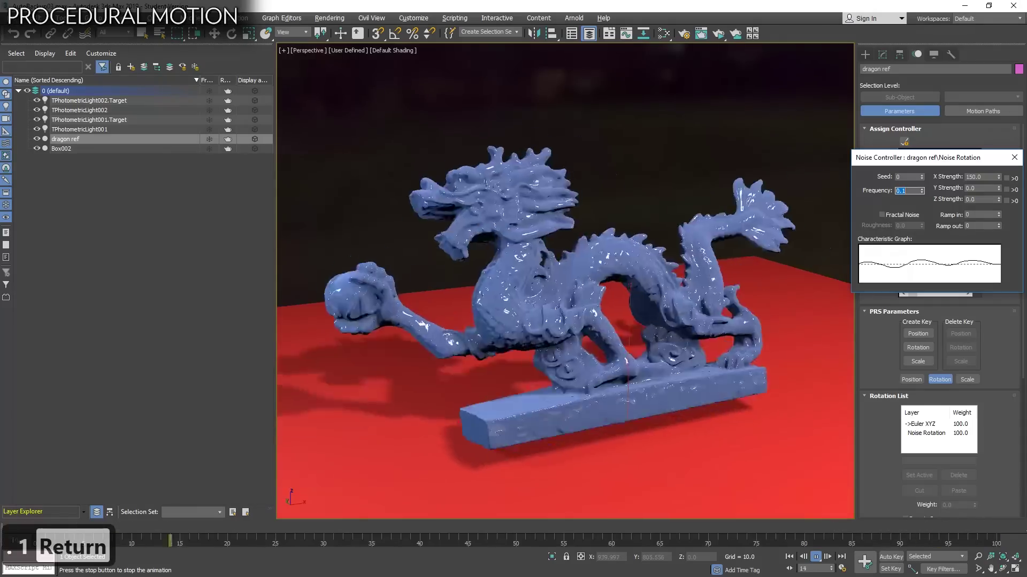
{"action": "type", "text": ".05"}
{"action": "key", "text": "Return"}
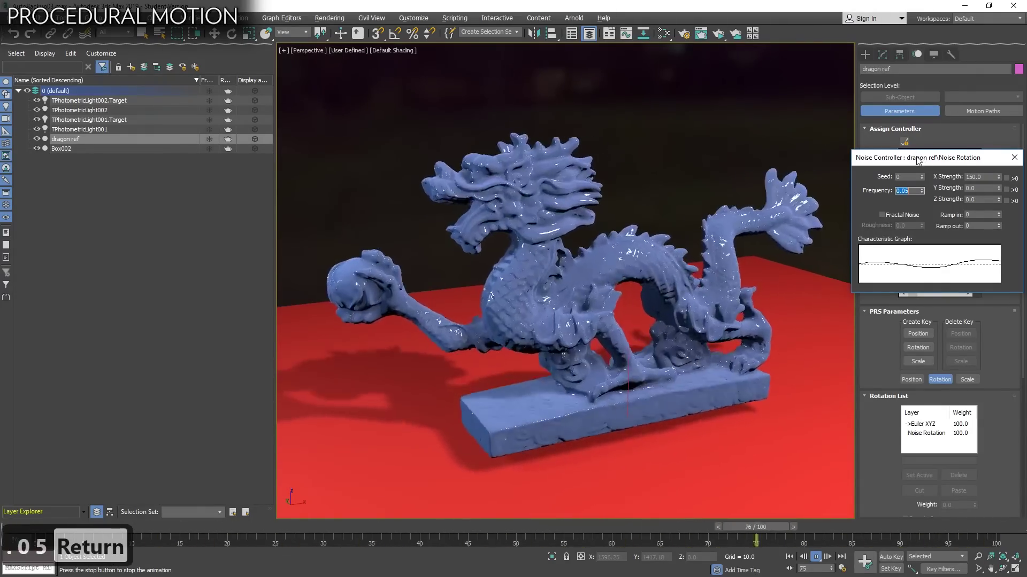
{"action": "left_click_drag", "start_coordinate": [989, 157], "coordinate": [832, 162]}
Close the Noise dialog and extend the animation range to 135 frames.
{"action": "left_click", "coordinate": [856, 161]}
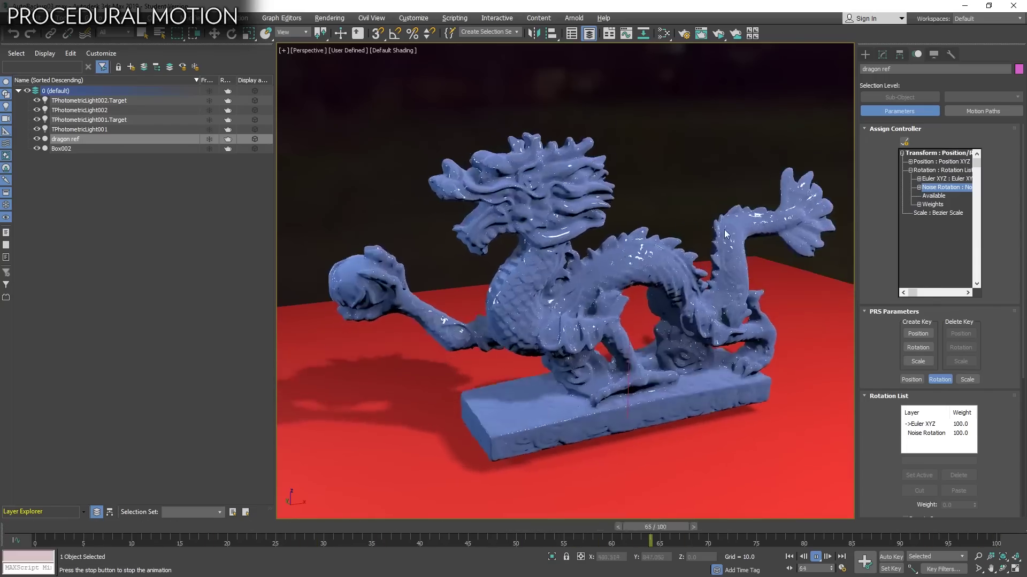
{"action": "right_click", "coordinate": [892, 541]}
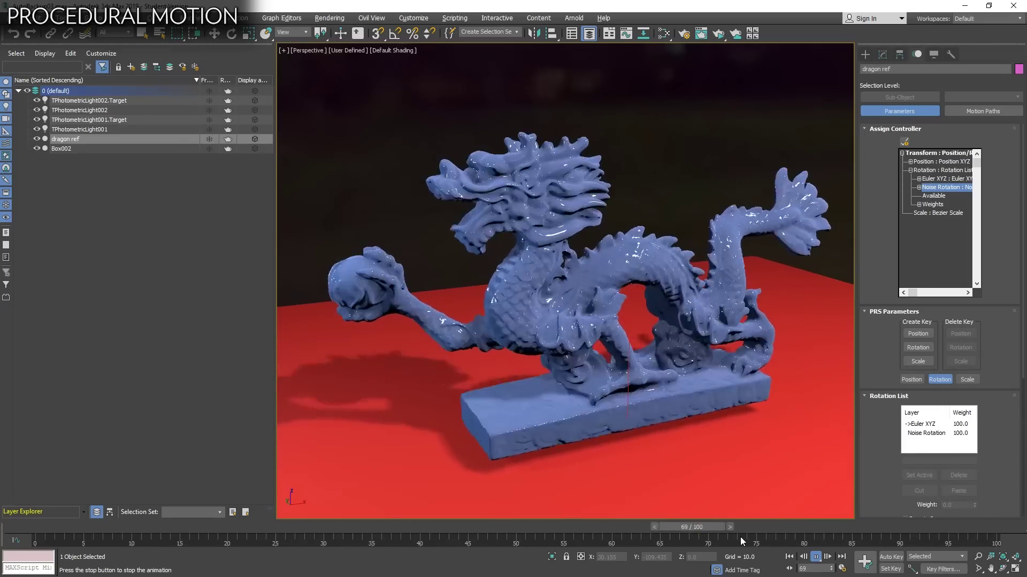
{"action": "right_click", "coordinate": [920, 538]}
{"action": "key", "text": "Escape"}
{"action": "left_click", "coordinate": [817, 556]}
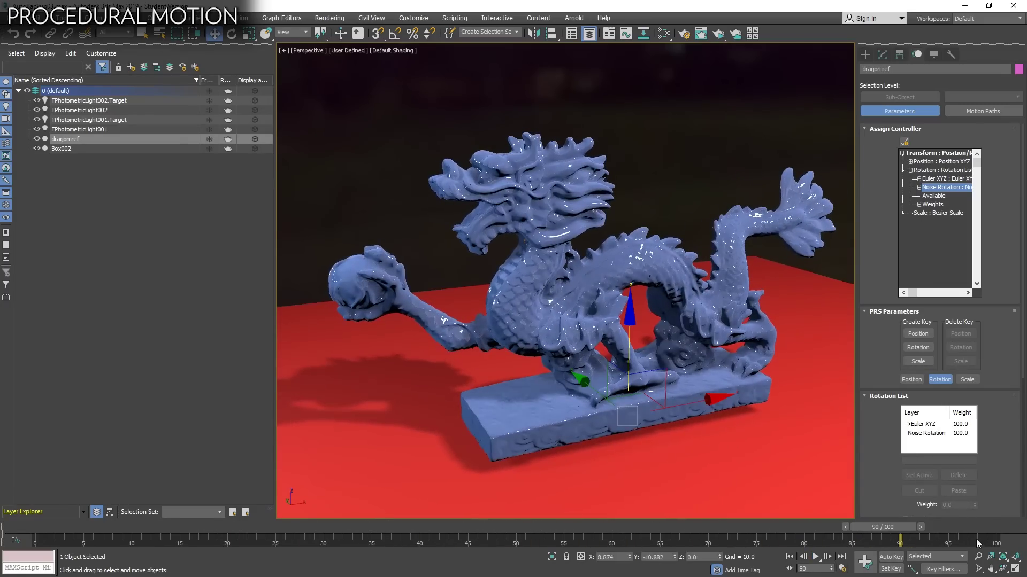
{"action": "right_click_drag", "start_coordinate": [976, 544], "coordinate": [647, 541], "text": "ctrl+alt"}
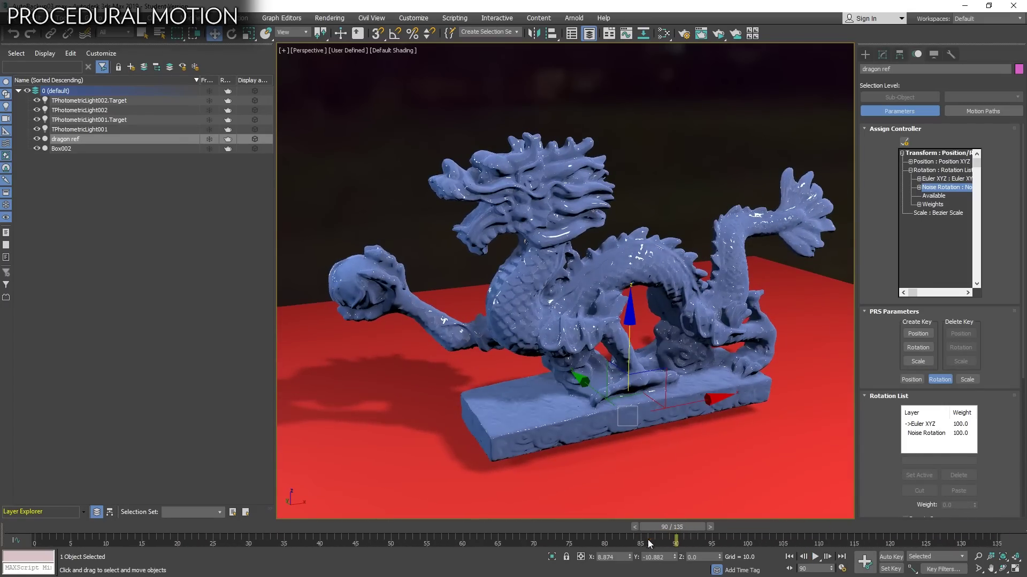
{"action": "left_click", "coordinate": [815, 558]}
Rotate the dragon about 21° around X and preview the wobble, stopping at frame 75.
{"action": "key", "text": "e"}
{"action": "mouse_move", "coordinate": [657, 345]}
{"action": "left_mouse_down"}
{"action": "mouse_move", "coordinate": [660, 386]}
{"action": "mouse_move", "coordinate": [644, 353]}
{"action": "left_mouse_up"}
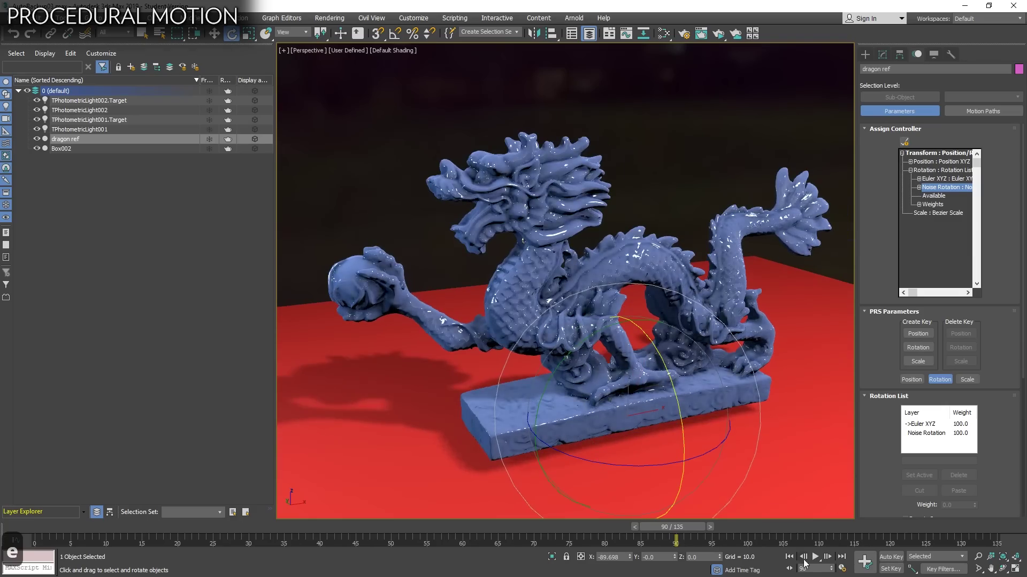
{"action": "left_click", "coordinate": [815, 558]}
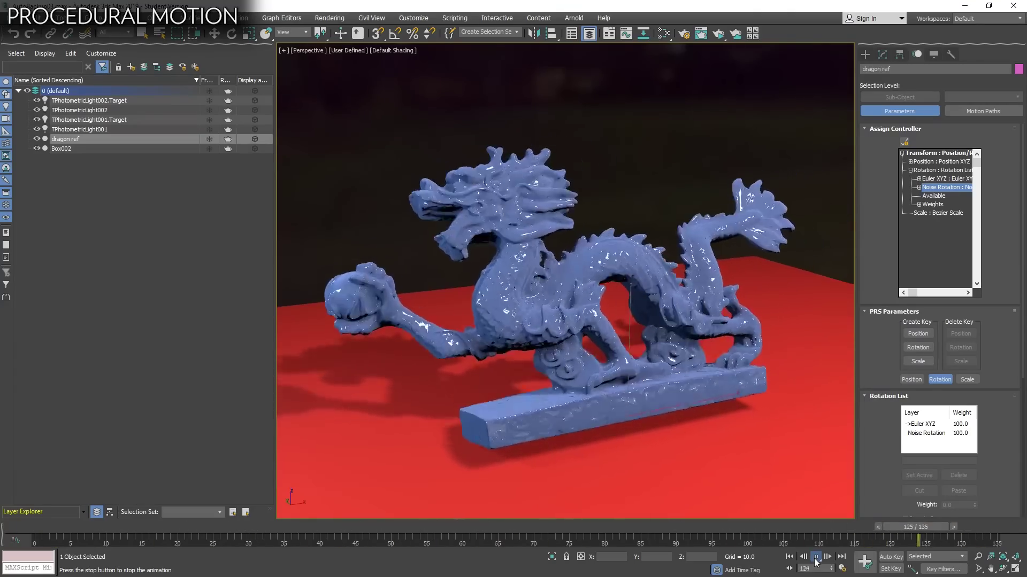
{"action": "left_click", "coordinate": [815, 559]}
In Vertex mode, select the dragon's tail tip, ball, mouth and head crest vertices.
{"action": "key", "text": "e"}
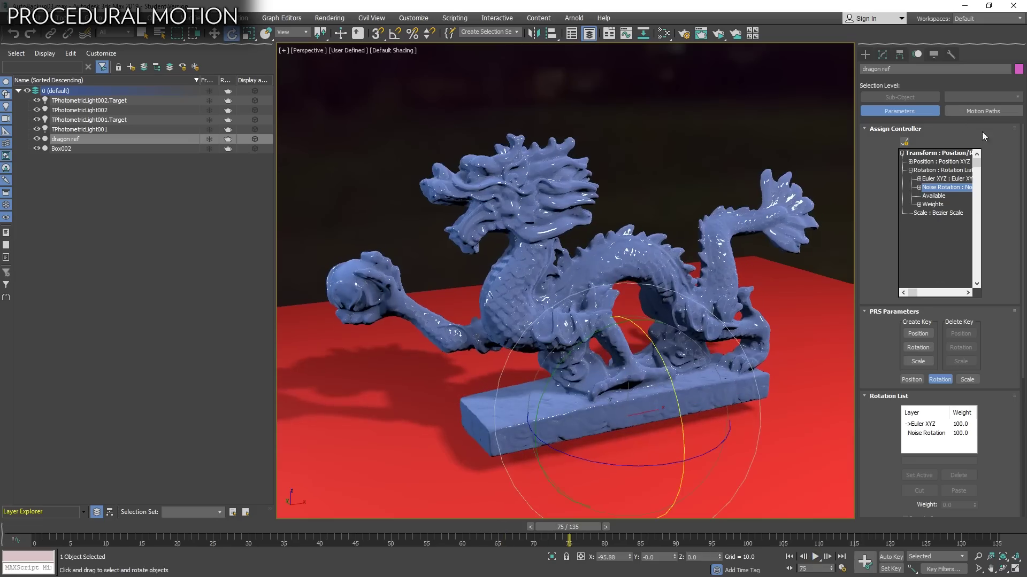
{"action": "left_click", "coordinate": [883, 54]}
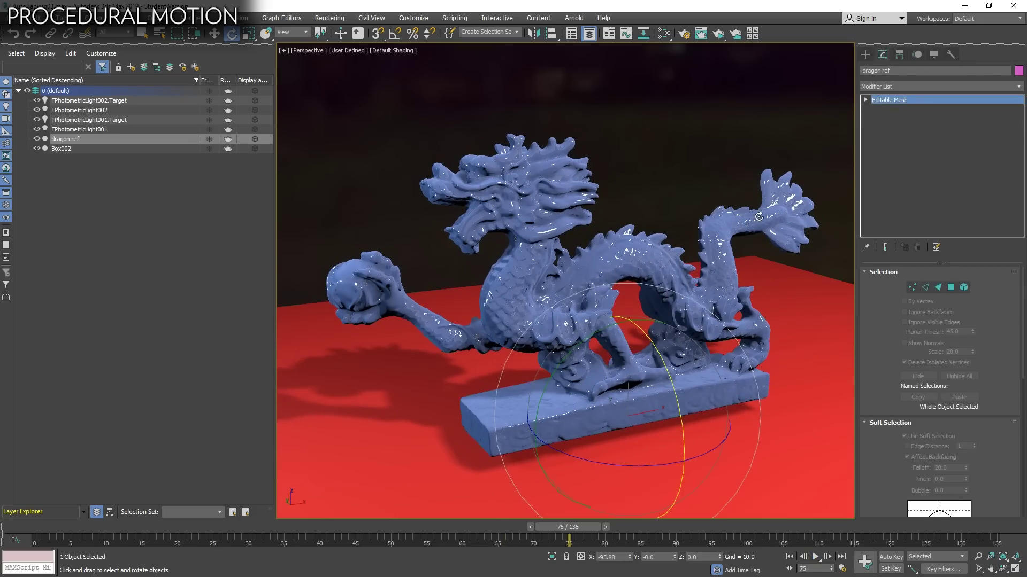
{"action": "key", "text": "1"}
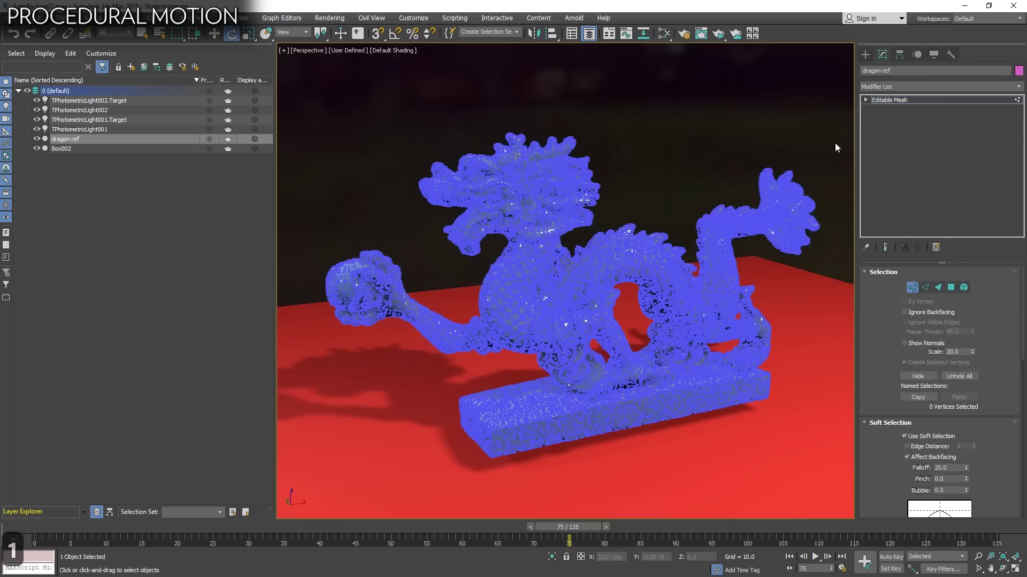
{"action": "left_click_drag", "start_coordinate": [835, 142], "coordinate": [756, 270]}
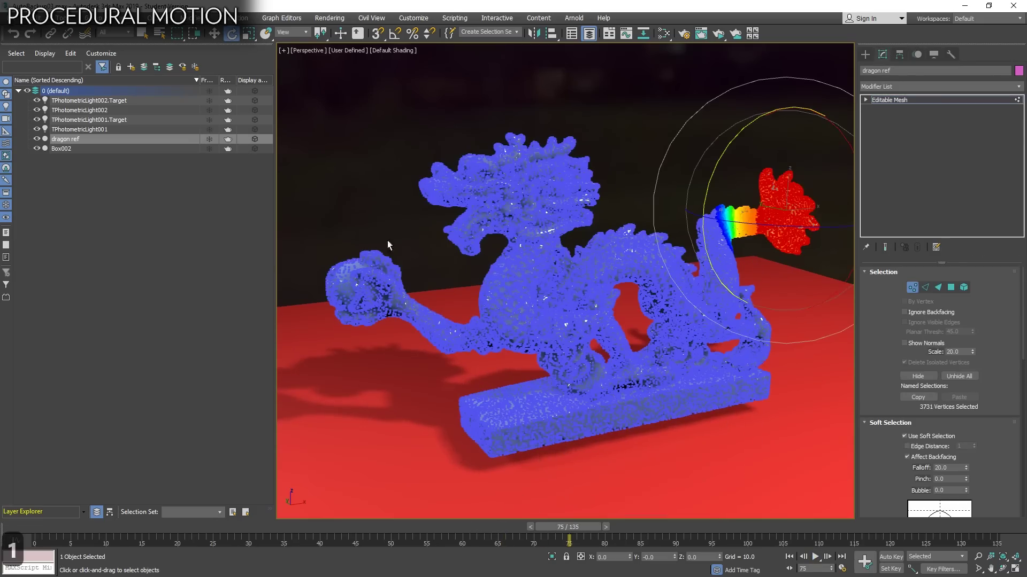
{"action": "left_click_drag", "start_coordinate": [354, 307], "coordinate": [348, 339], "text": "ctrl"}
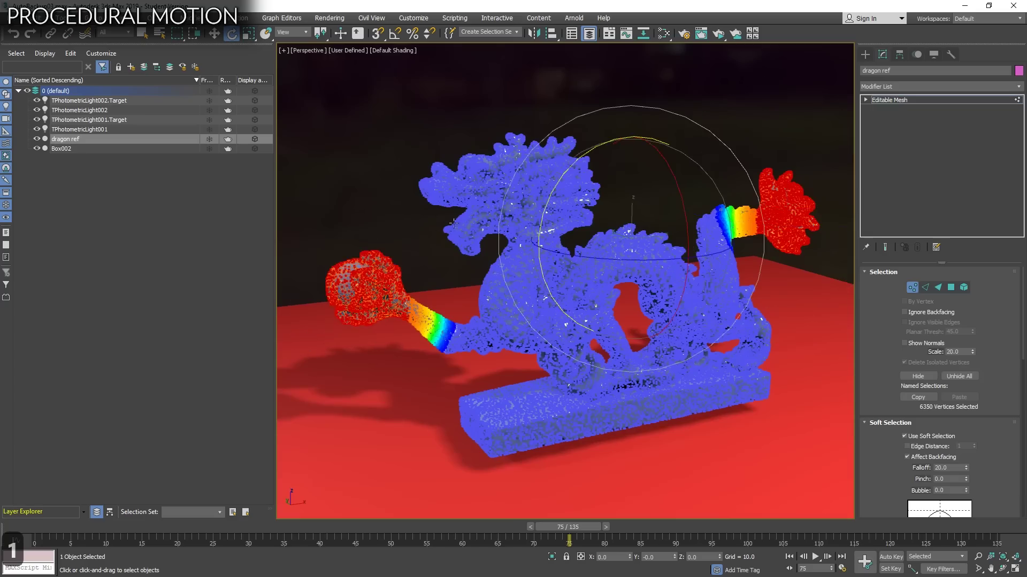
{"action": "middle_click_drag", "start_coordinate": [454, 223], "coordinate": [465, 241], "text": "alt"}
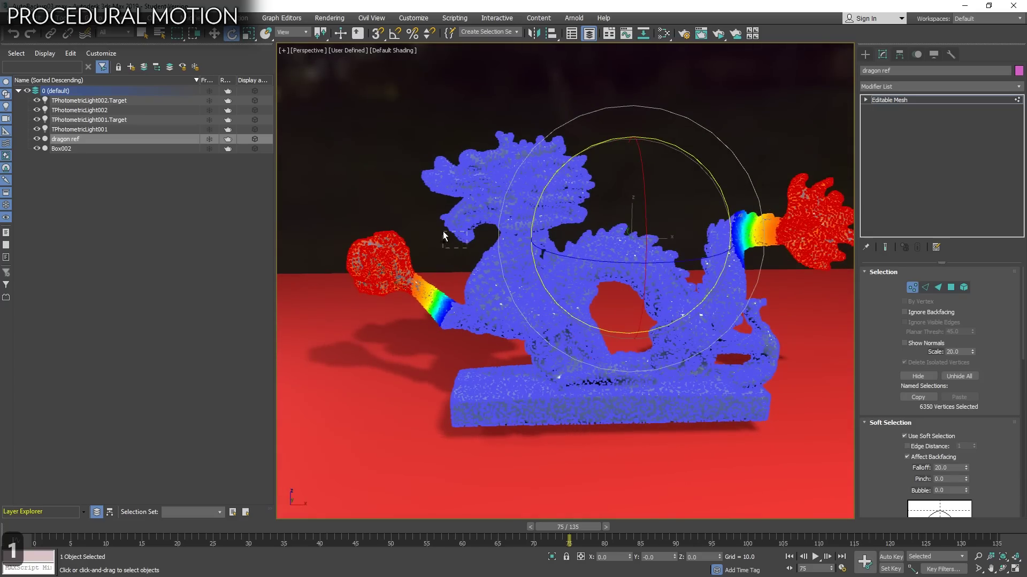
{"action": "mouse_move", "coordinate": [444, 236]}
{"action": "left_mouse_down", "text": "ctrl"}
{"action": "mouse_move", "coordinate": [429, 215]}
{"action": "mouse_move", "coordinate": [427, 229]}
{"action": "mouse_move", "coordinate": [437, 225]}
{"action": "left_mouse_up", "text": "ctrl"}
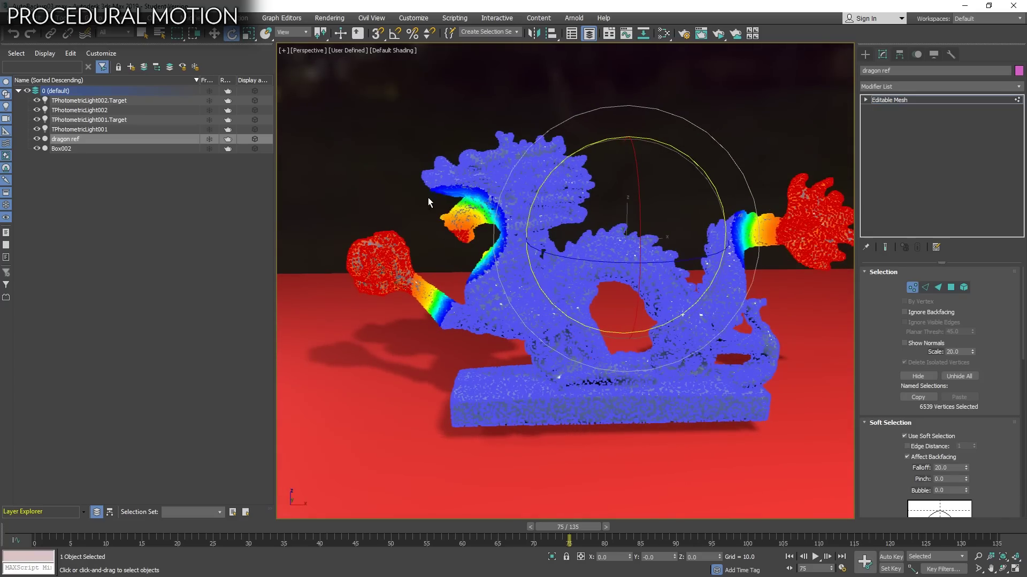
{"action": "left_click_drag", "start_coordinate": [415, 170], "coordinate": [416, 167], "text": "ctrl"}
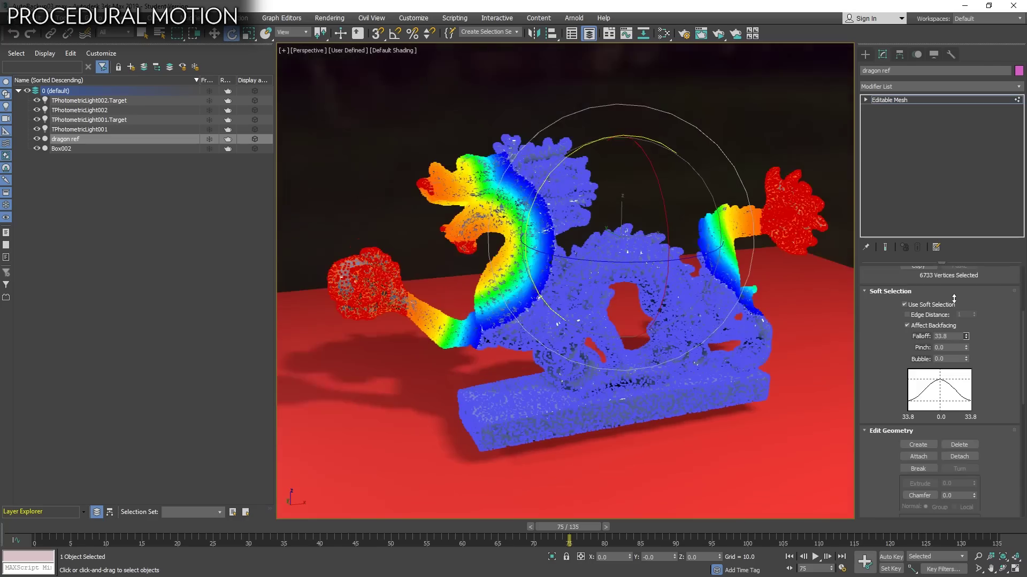
Set the soft-selection Falloff to 27 and limit it by an Edge Distance of 40.
{"action": "left_click_drag", "start_coordinate": [953, 302], "coordinate": [952, 317]}
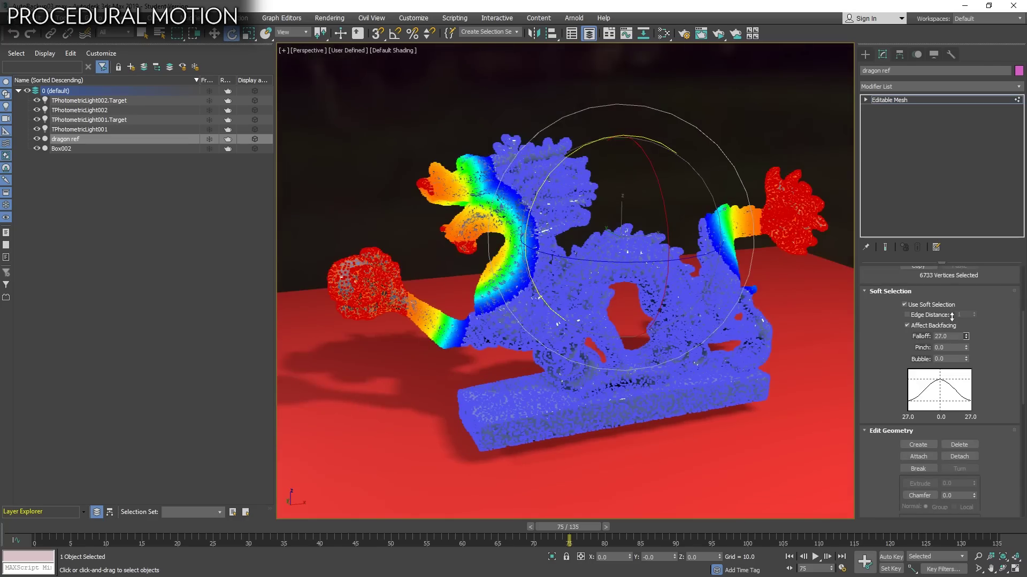
{"action": "left_click", "coordinate": [915, 316]}
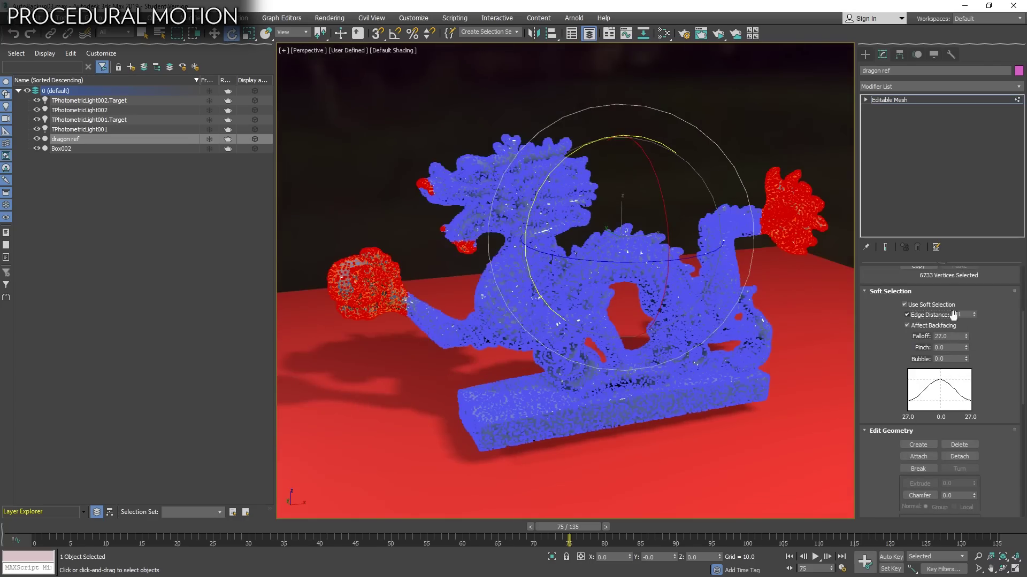
{"action": "type", "text": "40"}
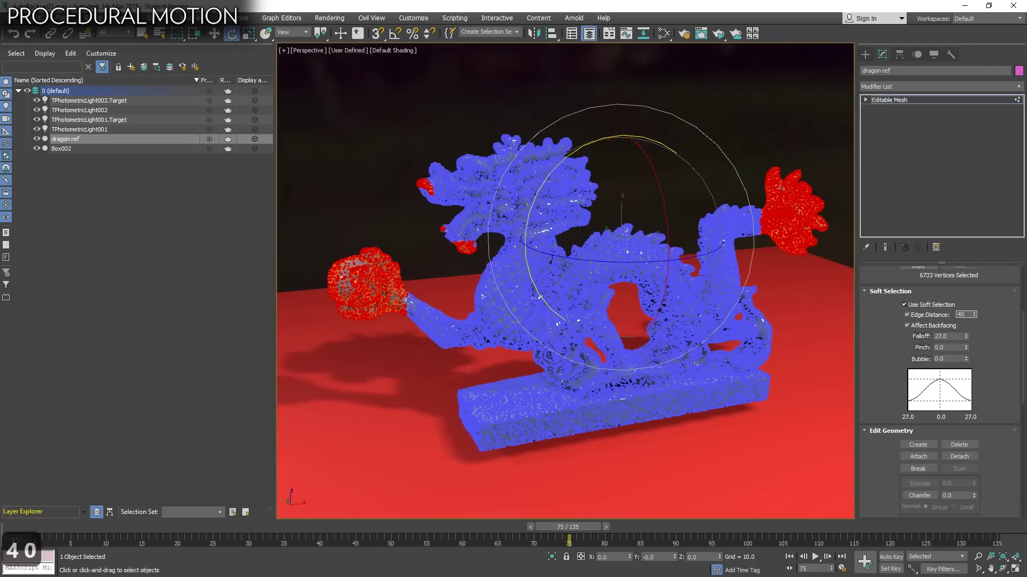
{"action": "key", "text": "Return"}
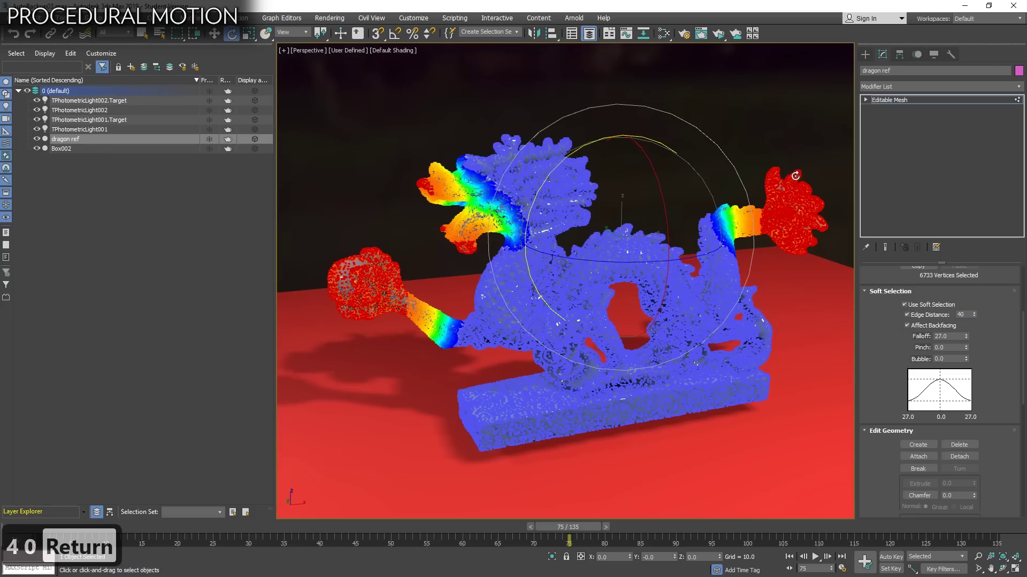
Extend the vertex selection over more of the tail and the ball's neck.
{"action": "left_click_drag", "start_coordinate": [798, 147], "coordinate": [742, 245]}
{"action": "left_click_drag", "start_coordinate": [409, 242], "coordinate": [374, 325], "text": "ctrl"}
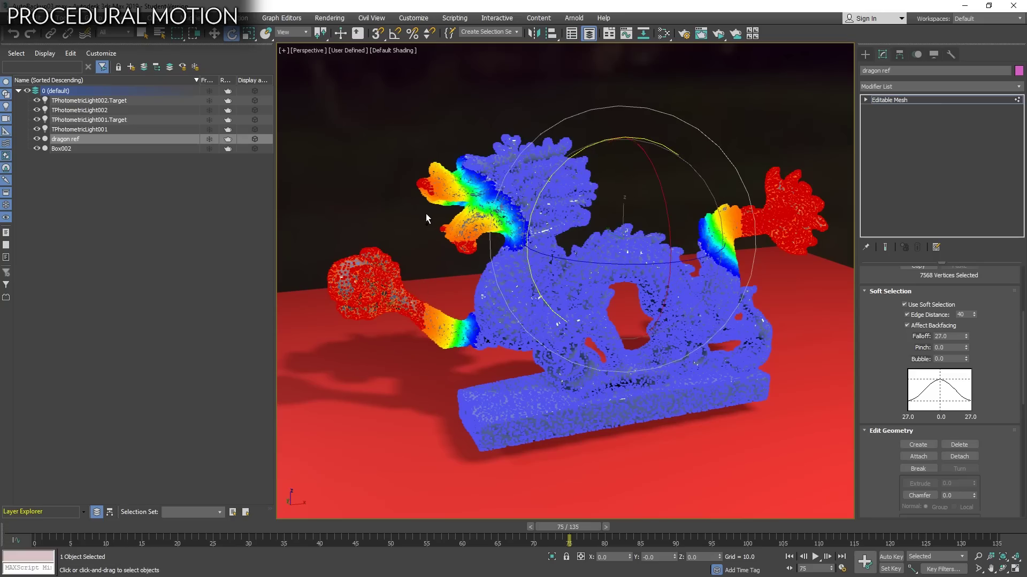
{"action": "middle_click_drag", "start_coordinate": [558, 219], "coordinate": [549, 220], "text": "alt"}
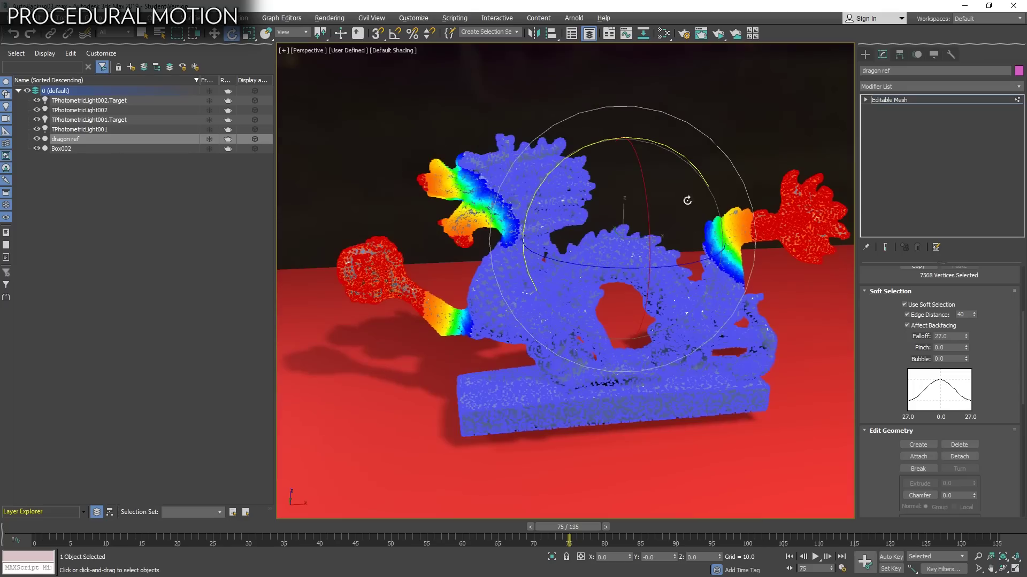
{"action": "left_click_drag", "start_coordinate": [763, 165], "coordinate": [731, 240], "text": "ctrl"}
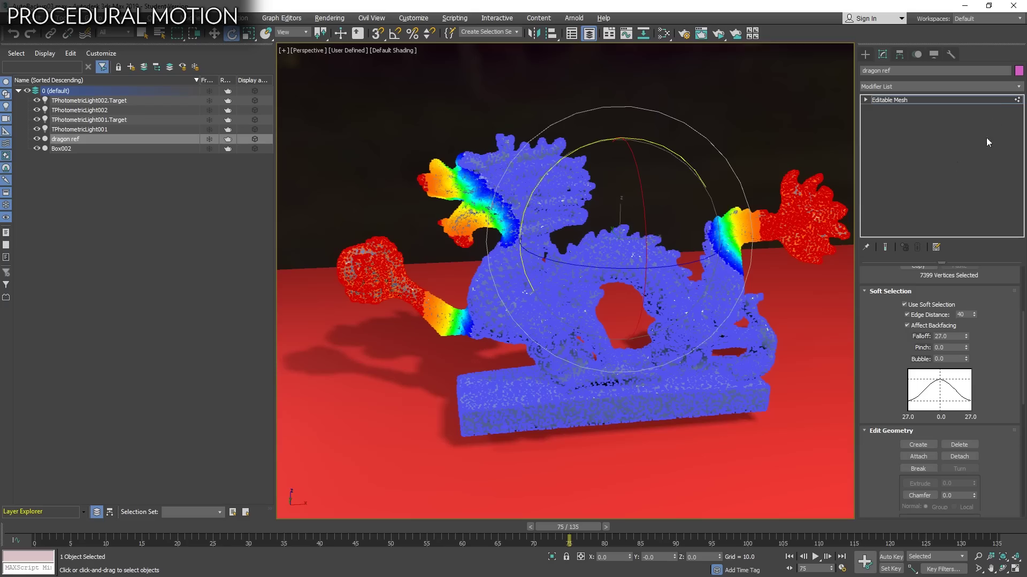
{"action": "left_click", "coordinate": [990, 86]}
Add a Flex modifier to the dragon and frame it in the view.
{"action": "type", "text": "flex"}
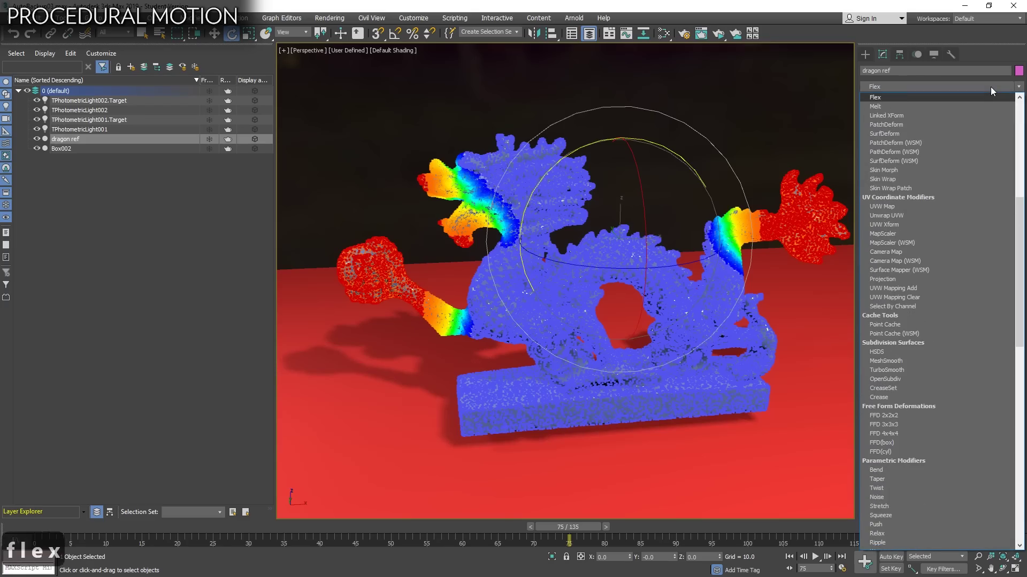
{"action": "key", "text": "Return"}
{"action": "key", "text": "/"}
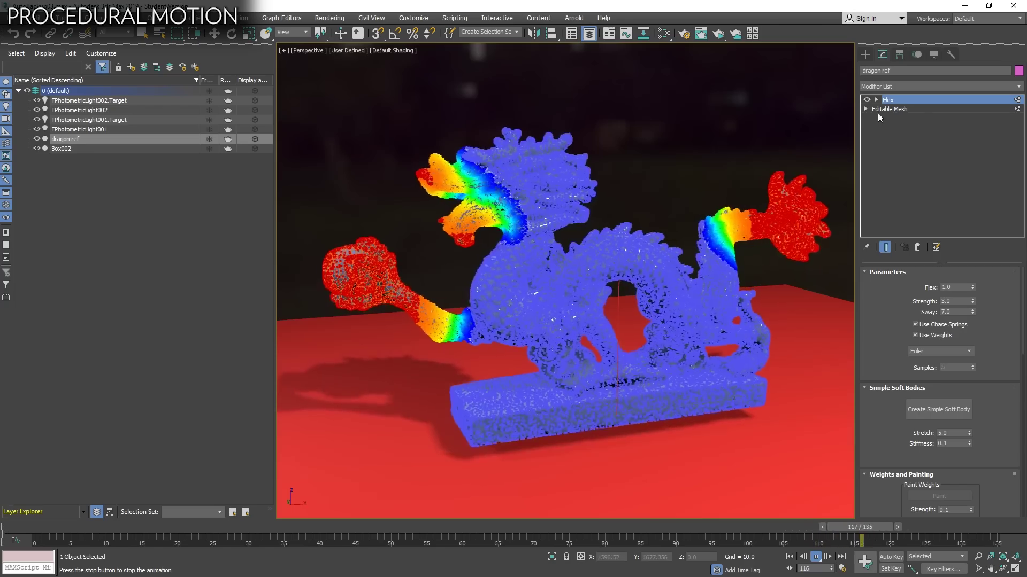
{"action": "key", "text": "z"}
Set the Flex value to 2.0 and Strength to 1.0.
{"action": "double_click", "coordinate": [955, 287]}
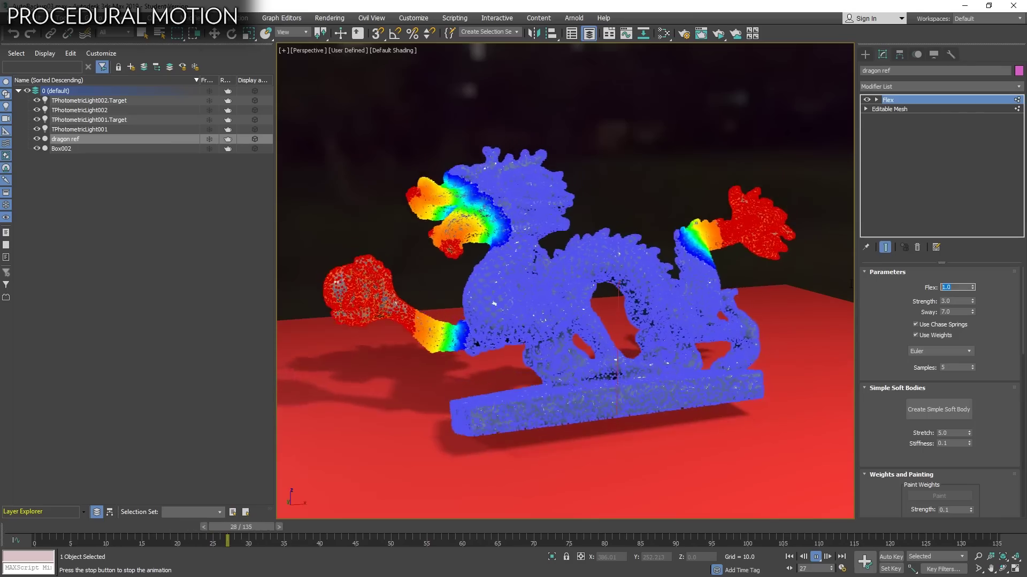
{"action": "type", "text": "2"}
{"action": "key", "text": "Return"}
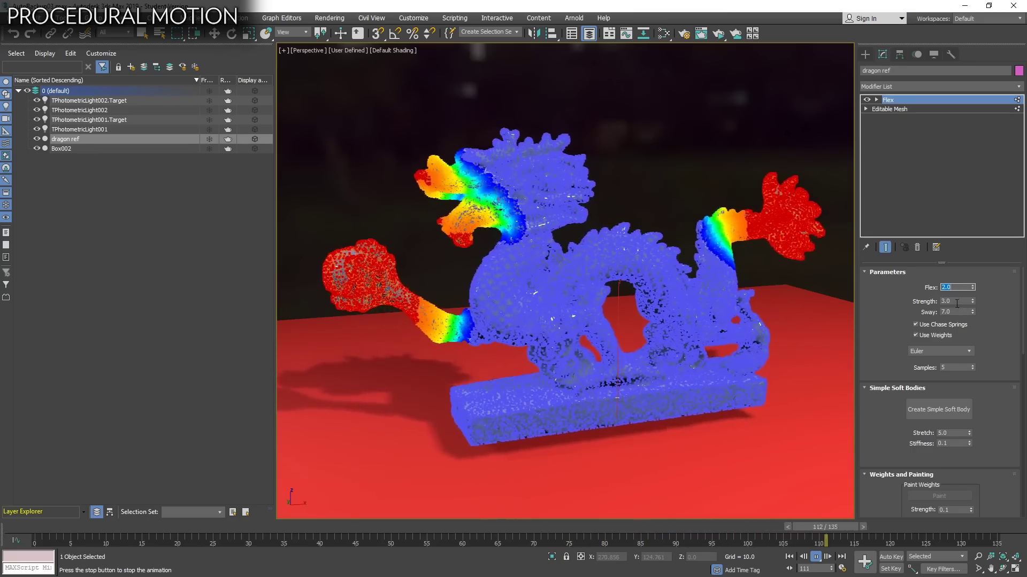
{"action": "key", "text": "Tab"}
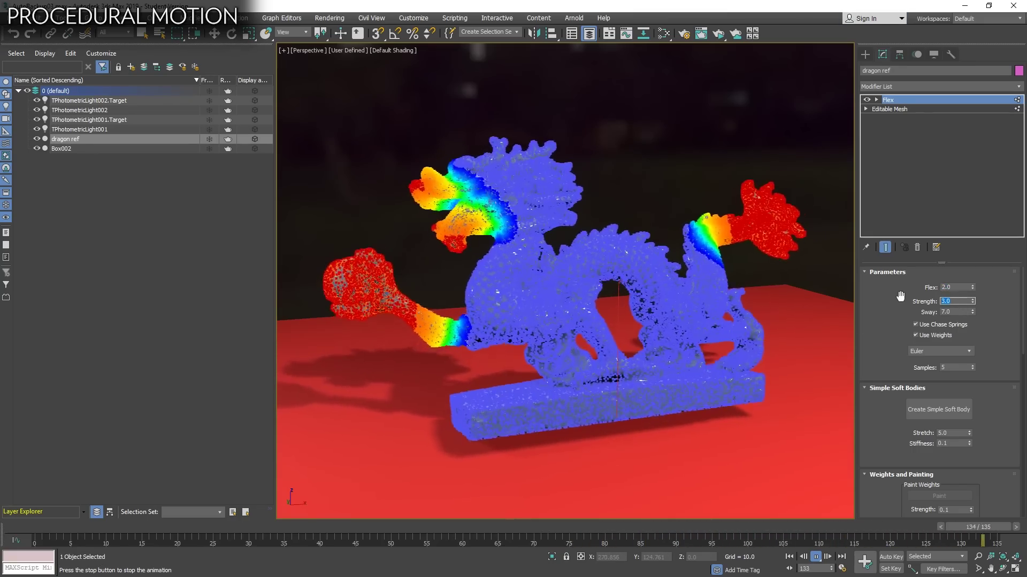
{"action": "type", "text": "2"}
{"action": "key", "text": "Return"}
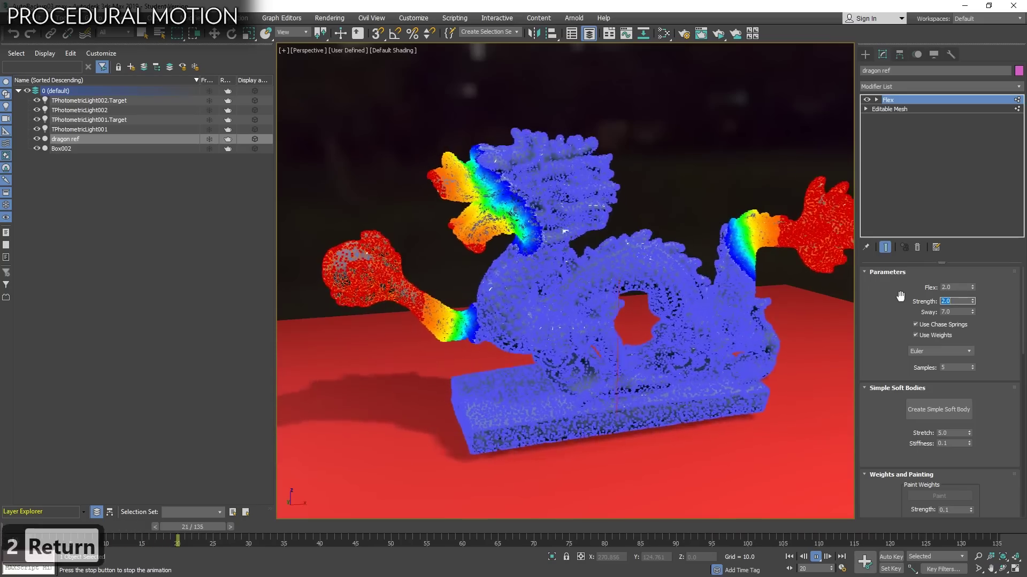
{"action": "type", "text": "1"}
{"action": "key", "text": "Return"}
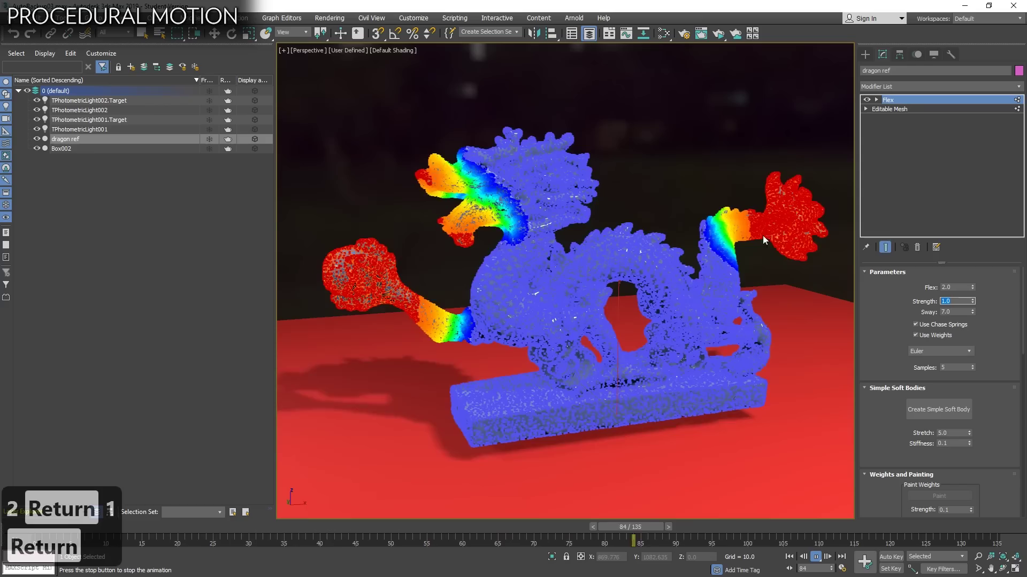
Set the Flex modifier's Sway to 5.0.
{"action": "left_click", "coordinate": [950, 312]}
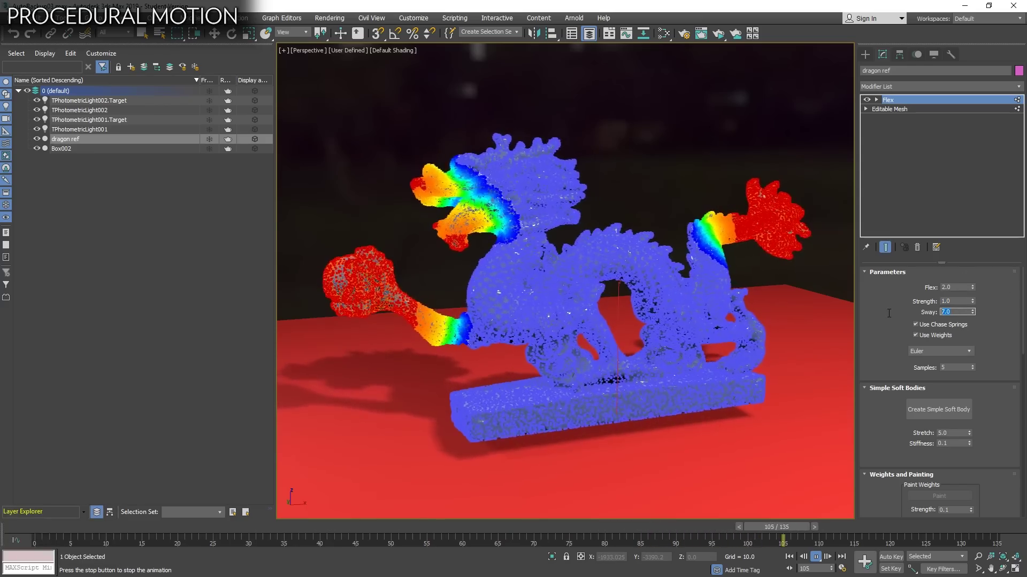
{"action": "type", "text": "2"}
{"action": "key", "text": "Return"}
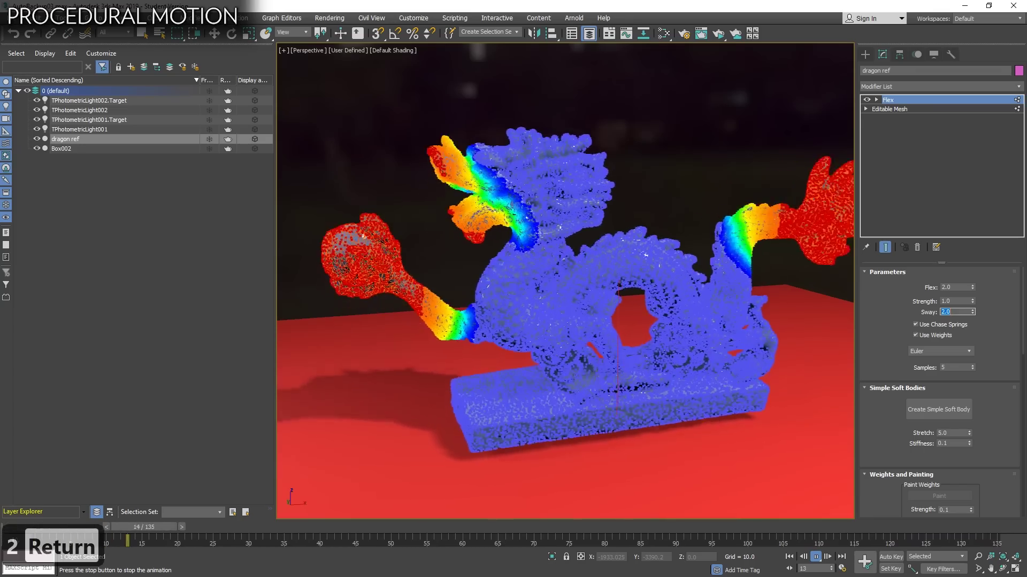
{"action": "type", "text": "5"}
{"action": "key", "text": "Return"}
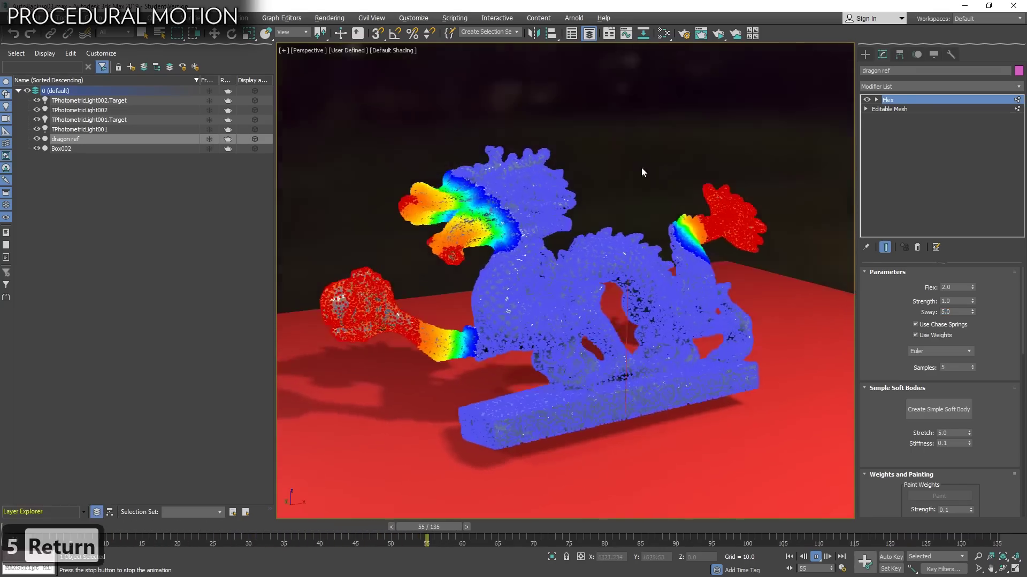
Put an Edit Mesh modifier above Flex and play the swaying dragon animation.
{"action": "left_click", "coordinate": [996, 87]}
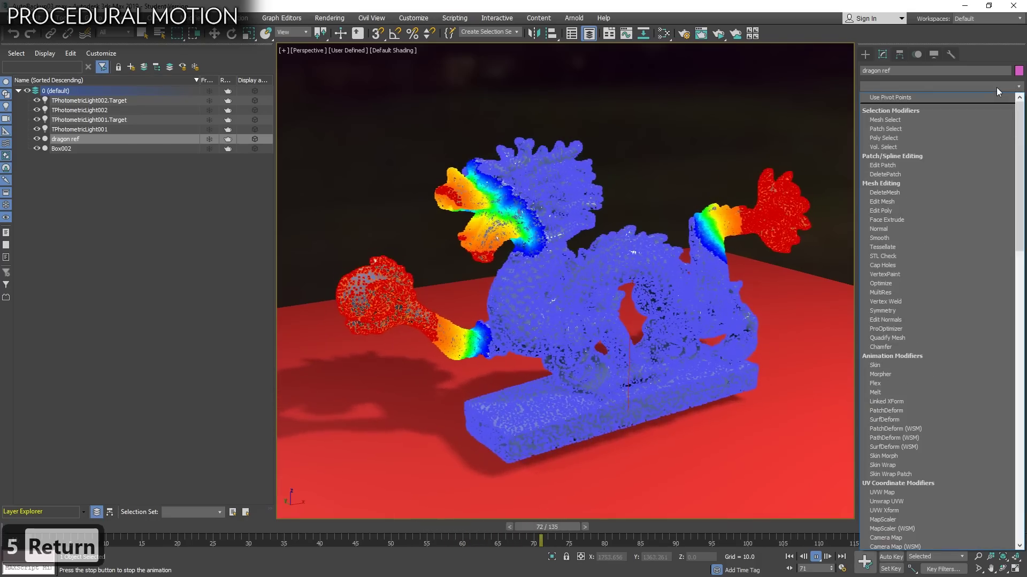
{"action": "key", "text": "e"}
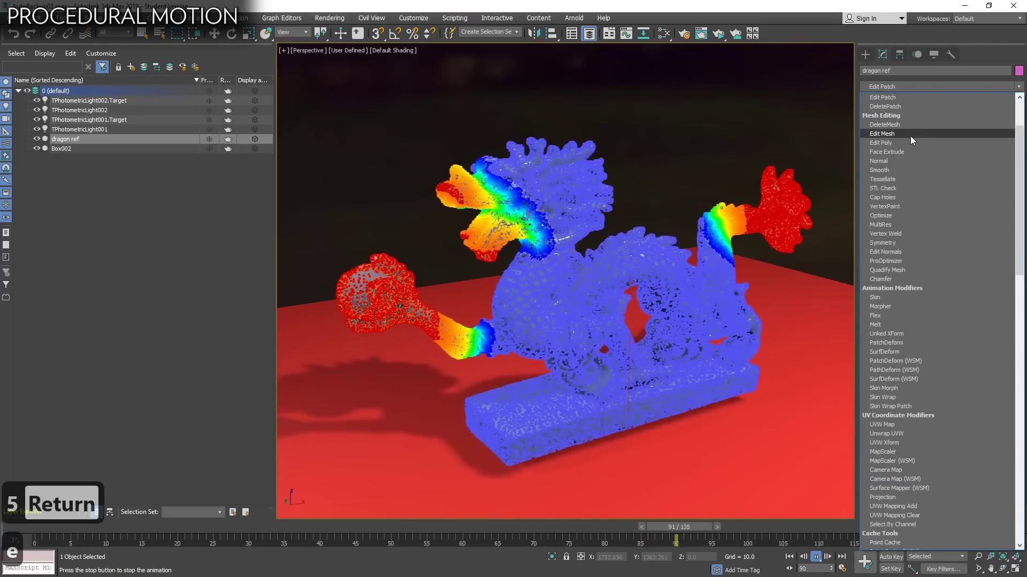
{"action": "left_click", "coordinate": [910, 136]}
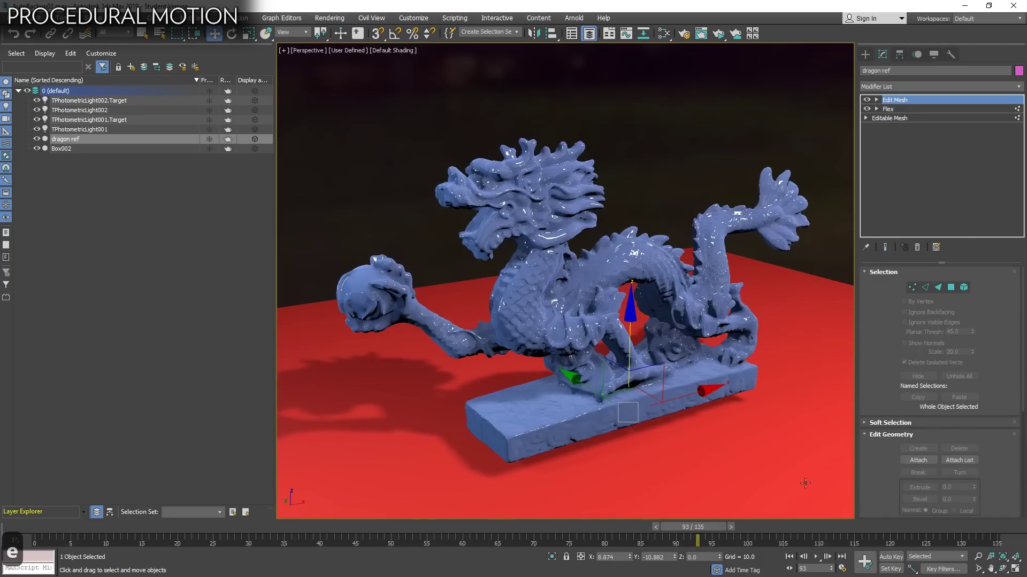
{"action": "left_click", "coordinate": [814, 557]}
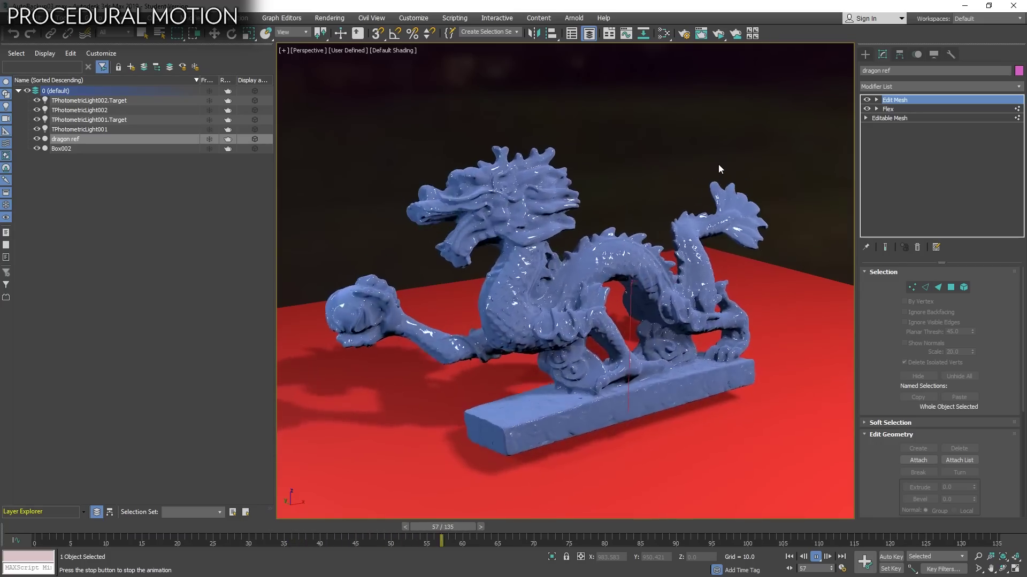
In the Motion panel, change the dragon's Noise Rotation frequency from 0.05 to 0.08.
{"action": "left_click", "coordinate": [916, 56]}
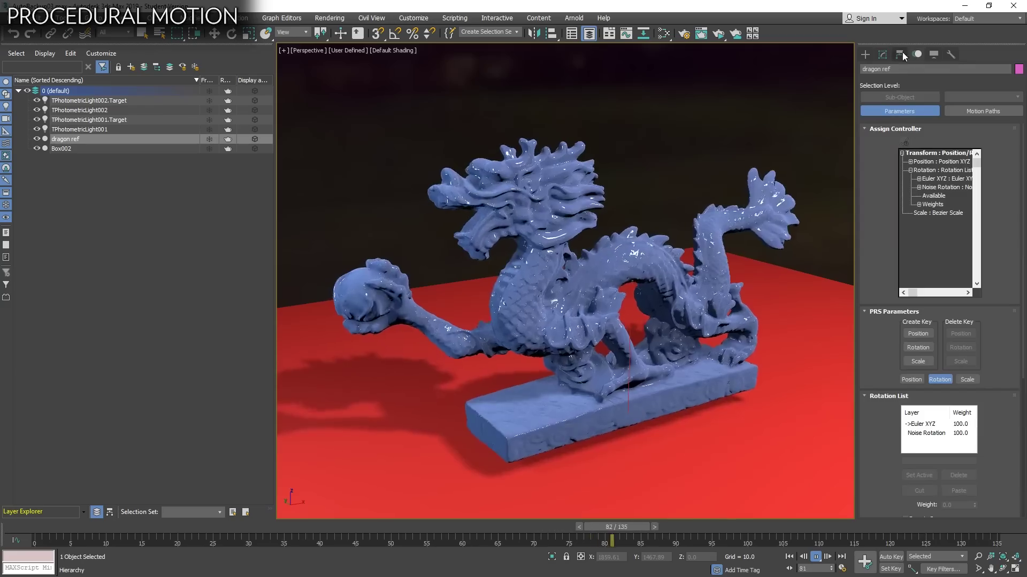
{"action": "left_click", "coordinate": [946, 187]}
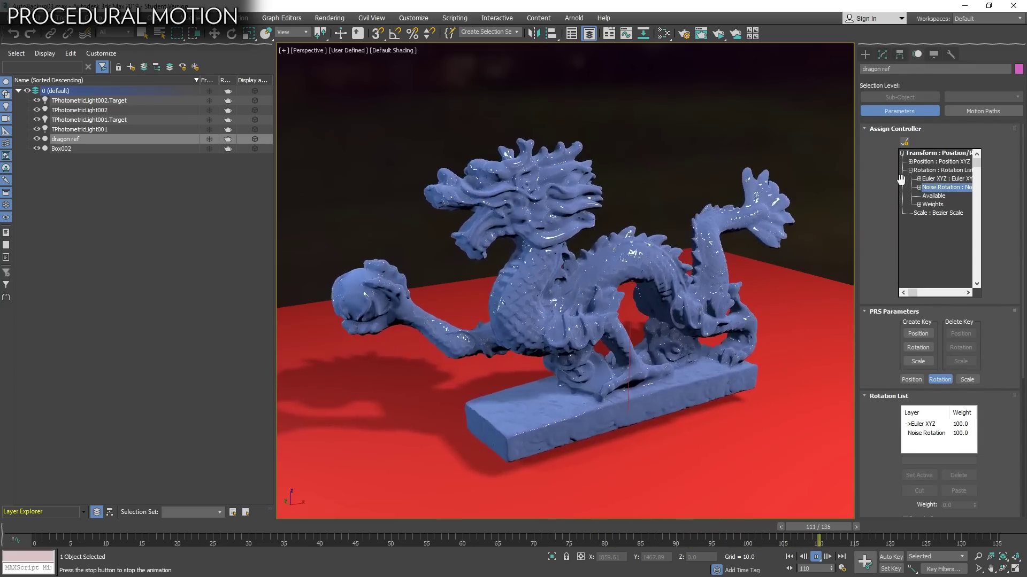
{"action": "double_click", "coordinate": [953, 188]}
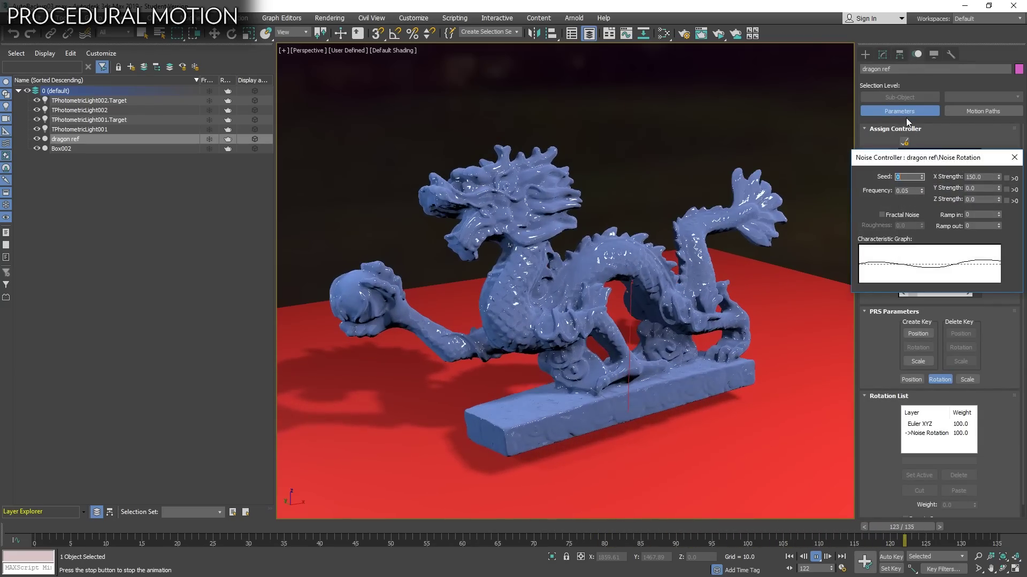
{"action": "left_click_drag", "start_coordinate": [909, 157], "coordinate": [896, 114]}
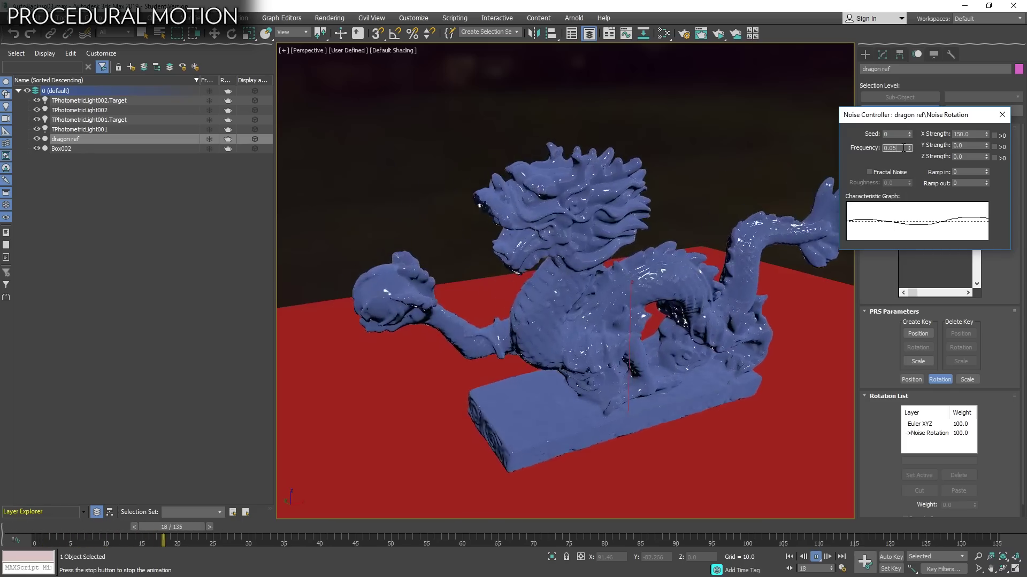
{"action": "key", "text": "Tab"}
{"action": "key", "text": "BackSpace"}
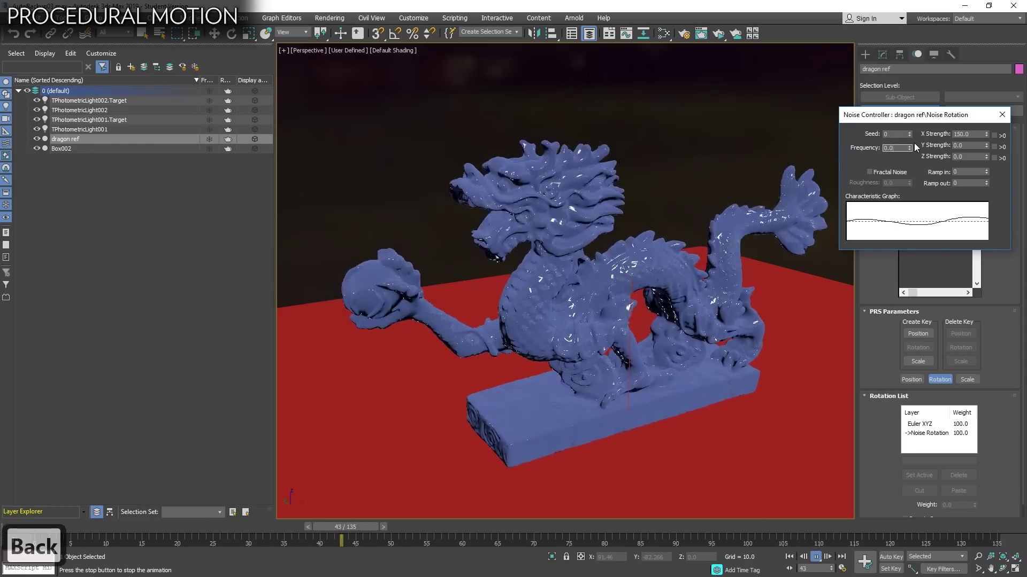
{"action": "type", "text": "8"}
{"action": "key", "text": "Return"}
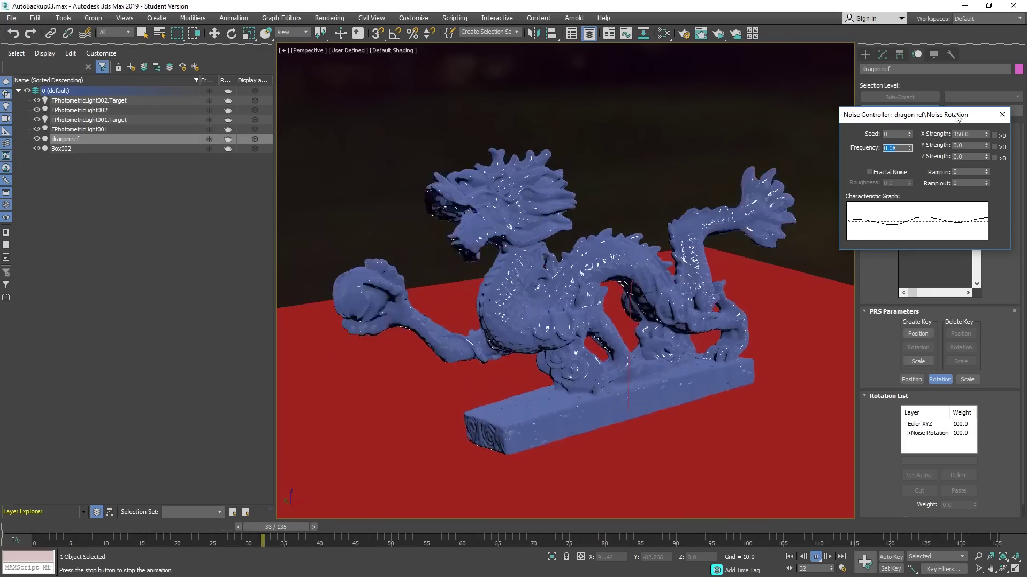
{"action": "left_click_drag", "start_coordinate": [916, 114], "coordinate": [724, 89]}
{"action": "left_click", "coordinate": [882, 54]}
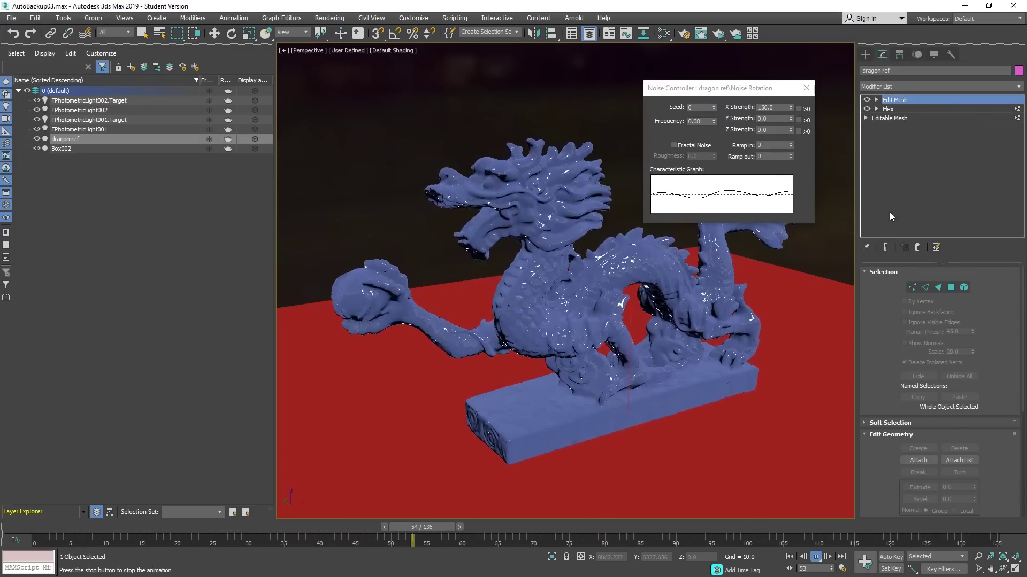
Give the Flex modifier Flex 1.0 and Strength 2.0, then switch to the EffectiveTDs forum in Chrome.
{"action": "left_click", "coordinate": [888, 108]}
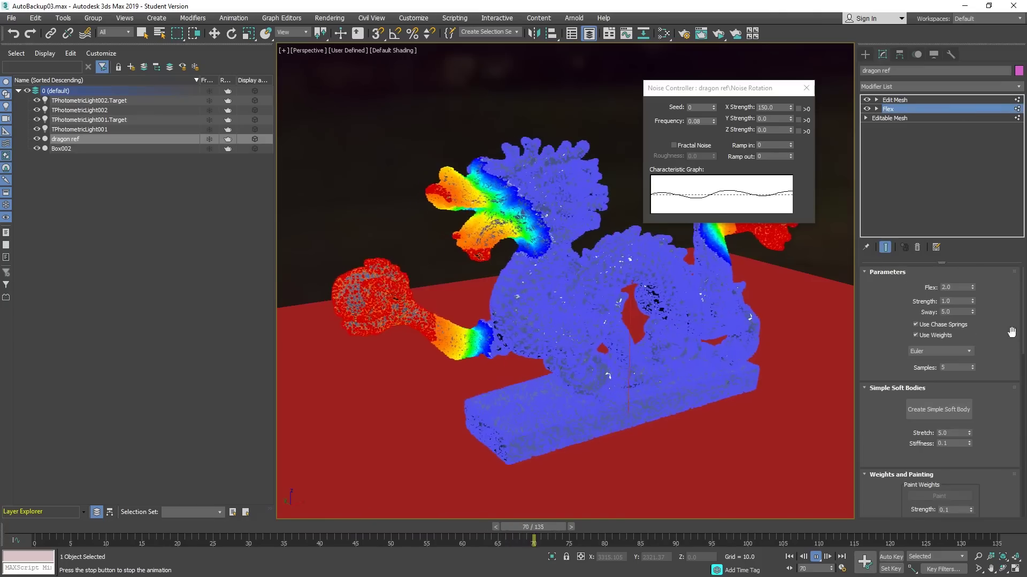
{"action": "type", "text": "1"}
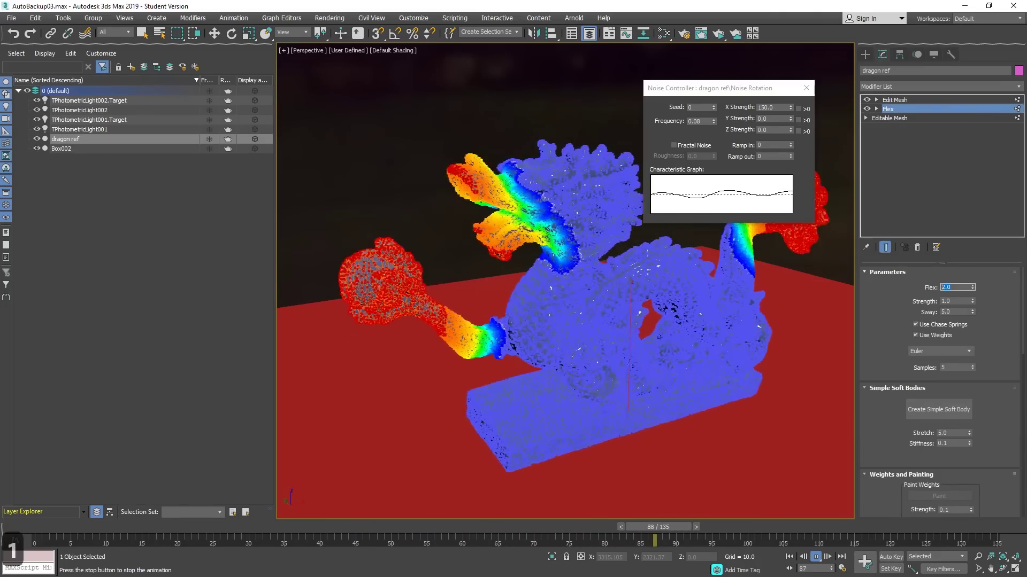
{"action": "key", "text": "Return"}
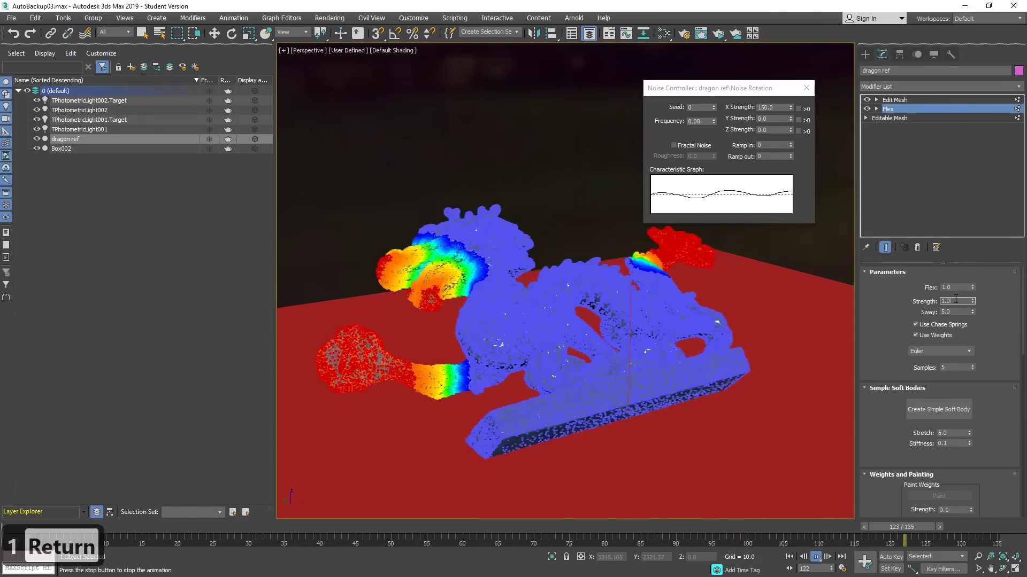
{"action": "key", "text": "BackSpace"}
{"action": "type", "text": "5"}
{"action": "key", "text": "Return"}
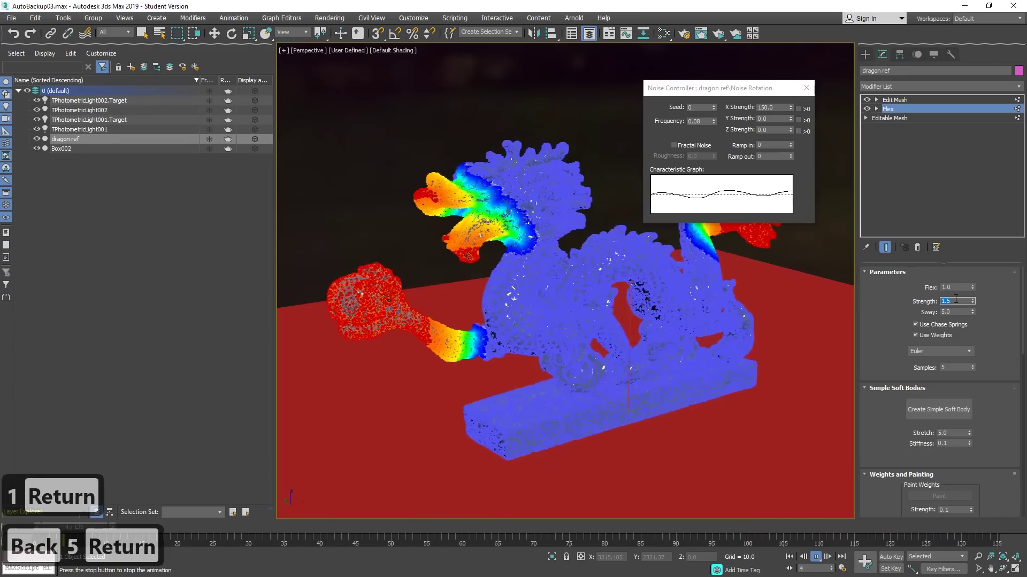
{"action": "type", "text": "2"}
{"action": "key", "text": "Return"}
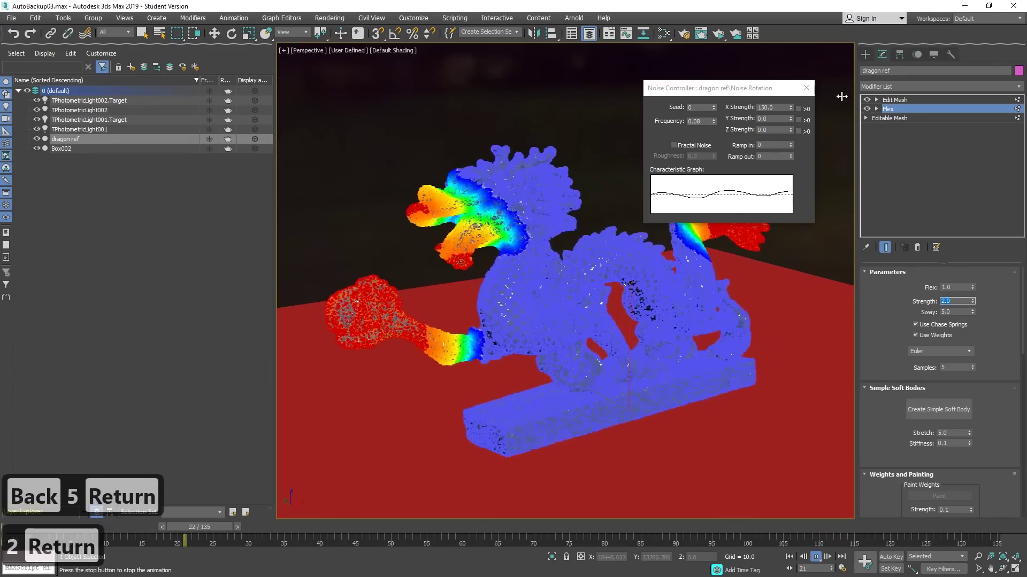
{"action": "key", "text": "alt+Tab"}
{"action": "left_click_drag", "start_coordinate": [1024, 93], "coordinate": [1022, 224]}
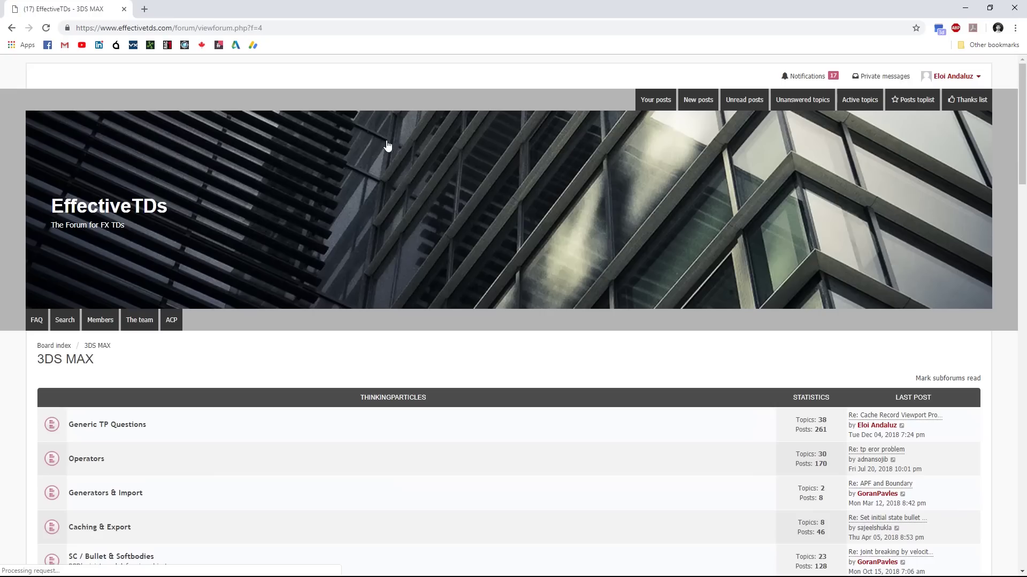
Scroll the 3DS MAX forum page down through the Genome, Stoke, MaxScript and R&D | WIP subforums.
{"action": "left_click_drag", "start_coordinate": [1023, 170], "coordinate": [1024, 529]}
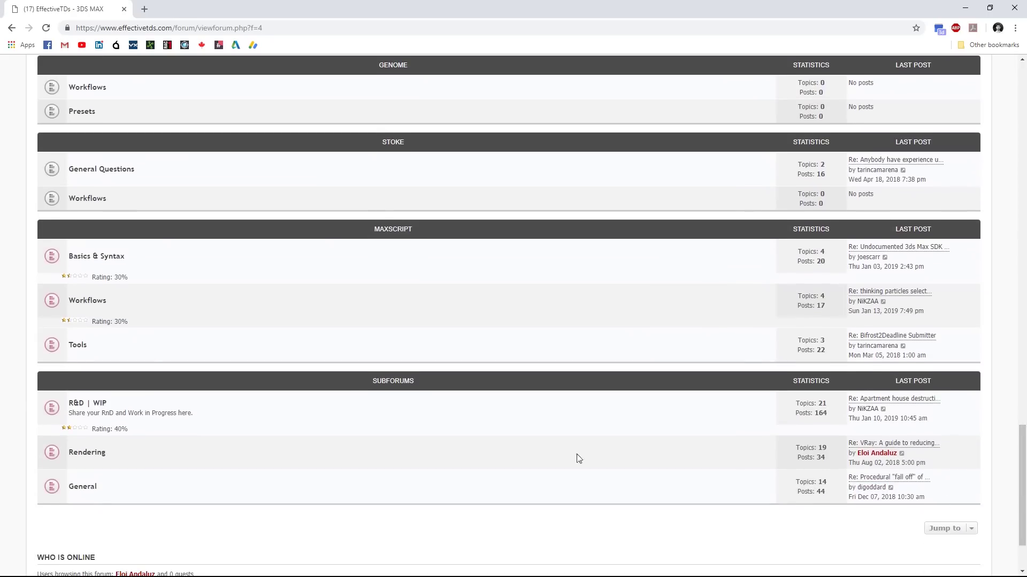